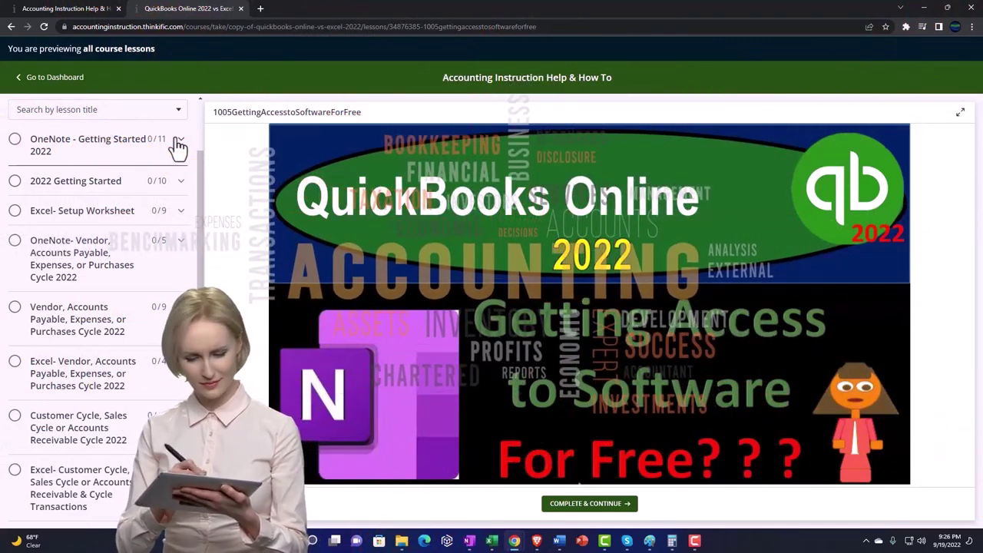
pyautogui.click(176, 142)
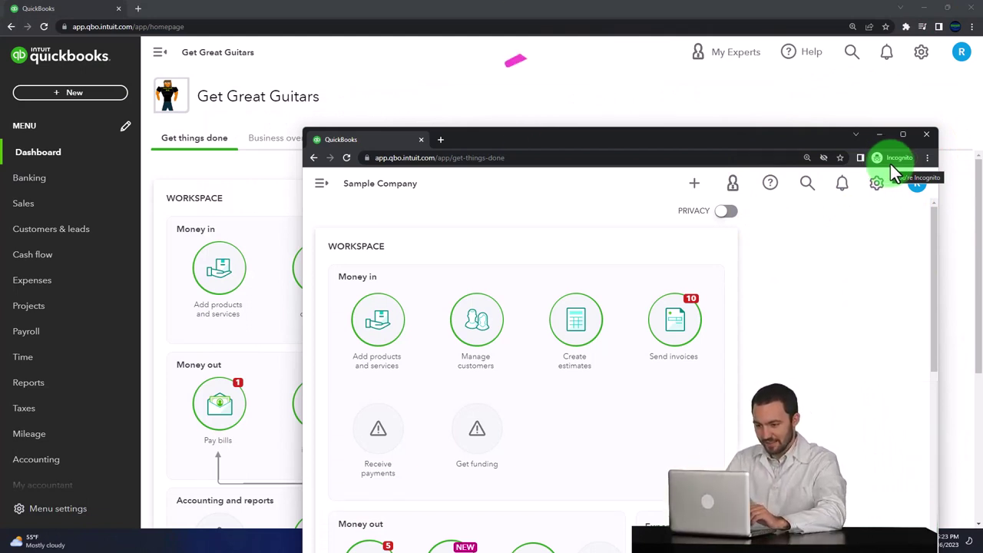
# Look at the browser's incognito window option and the sample company's navigation menu.
pyautogui.click(927, 155)
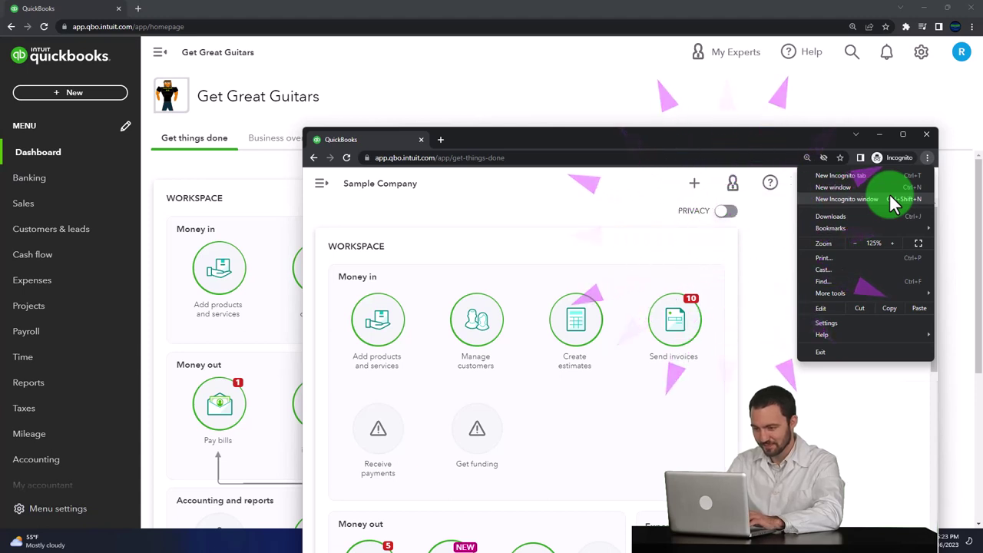
pyautogui.click(436, 198)
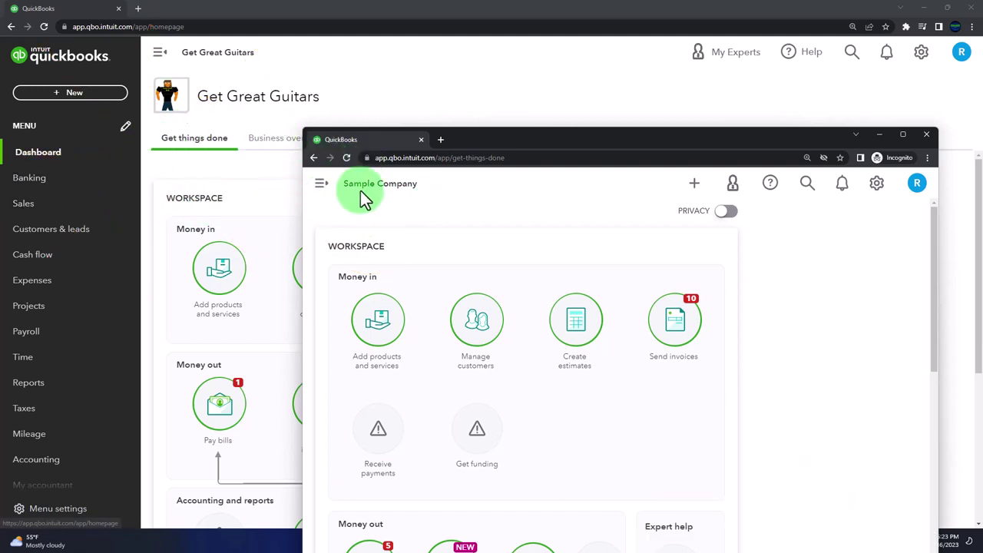
pyautogui.click(321, 187)
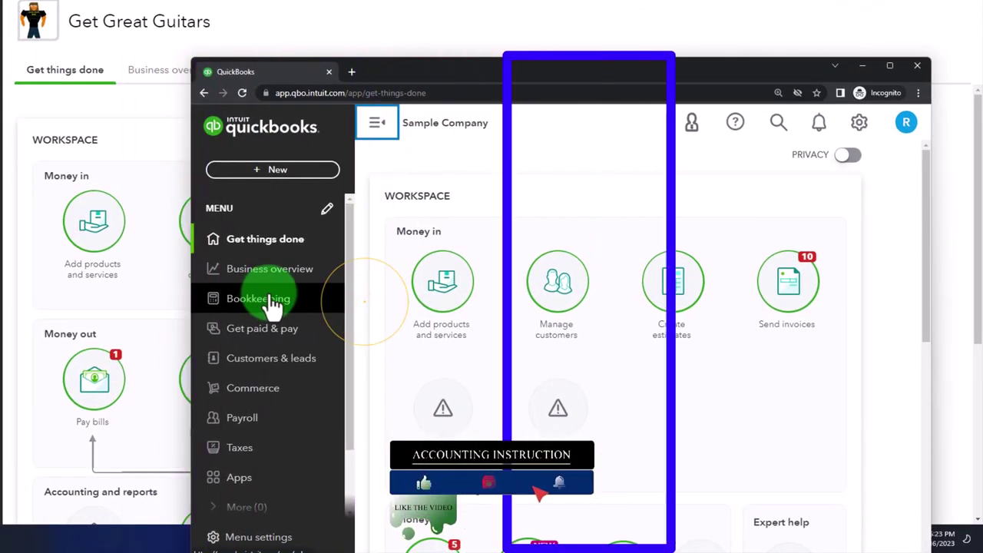
pyautogui.click(860, 125)
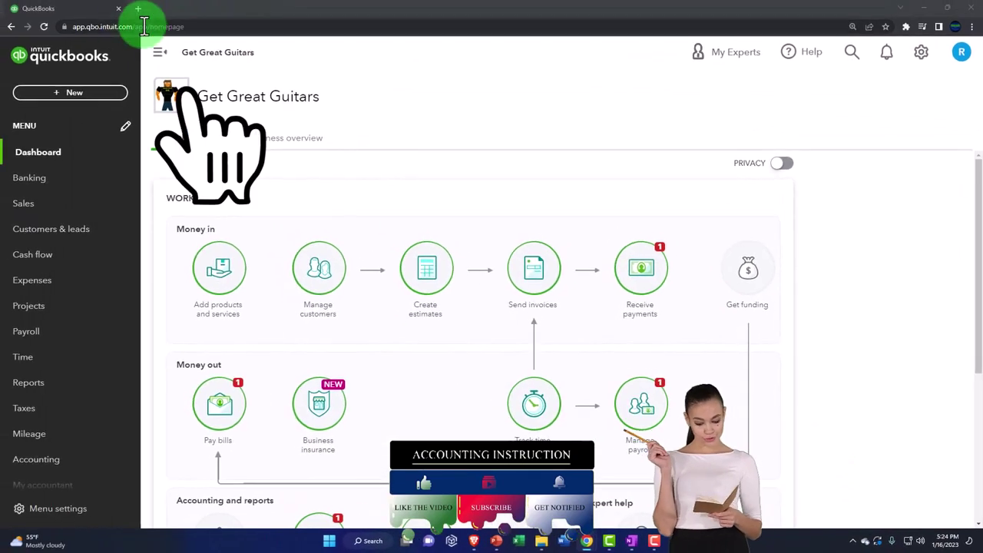
# Duplicate the Get Great Guitars browser tab twice so that three copies are open.
pyautogui.rightClick(86, 11)
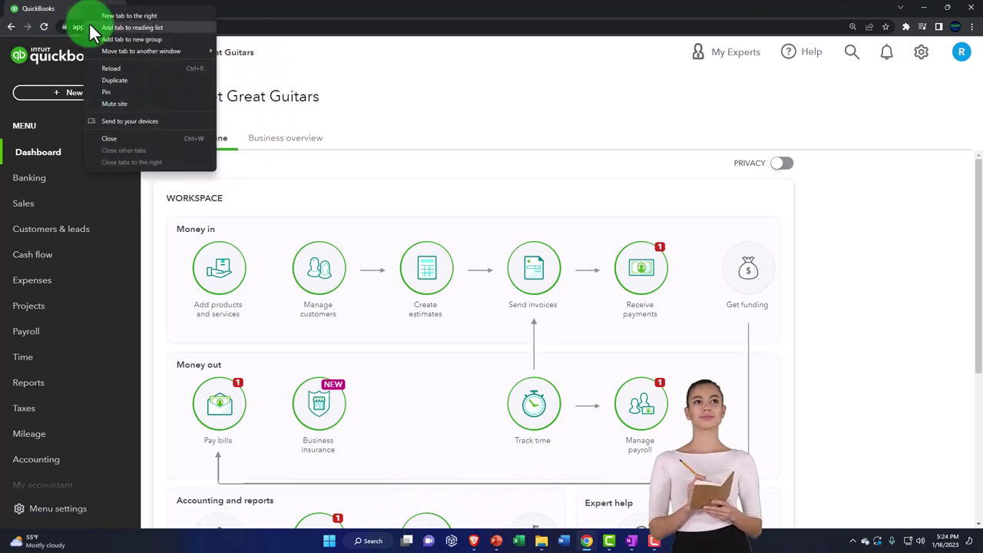
pyautogui.click(112, 80)
pyautogui.rightClick(184, 12)
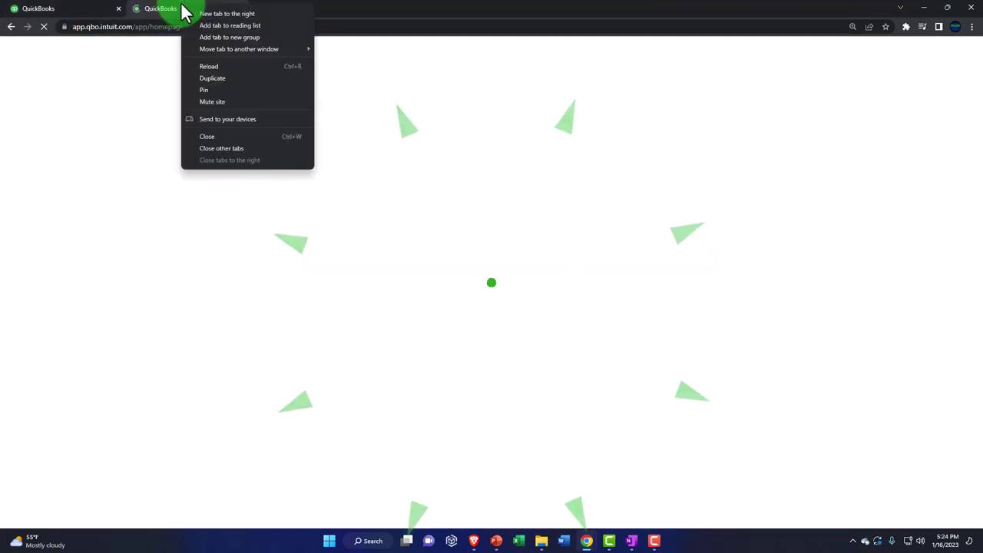
pyautogui.click(198, 77)
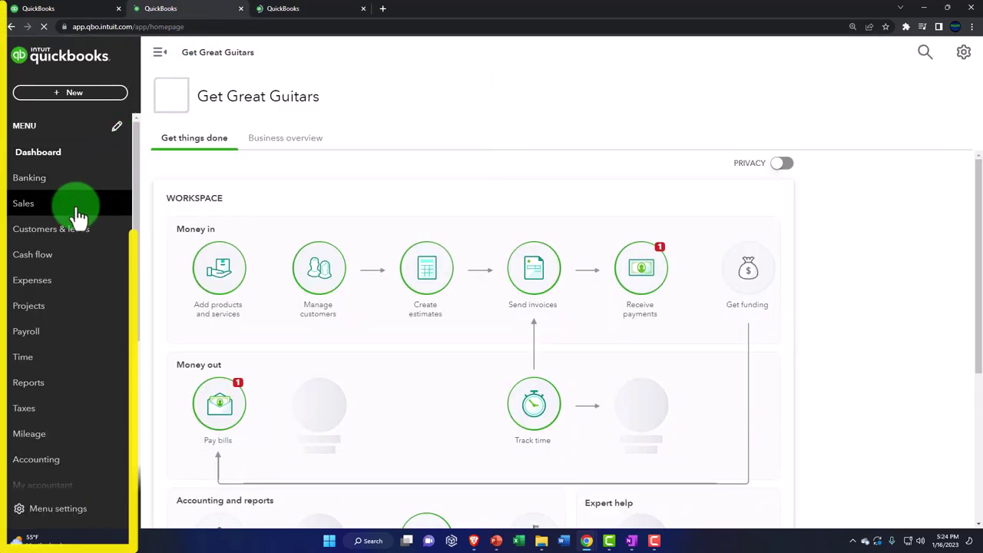
# Open the favorite Balance Sheet report in the second tab and show the sample company's Business overview section.
pyautogui.click(45, 393)
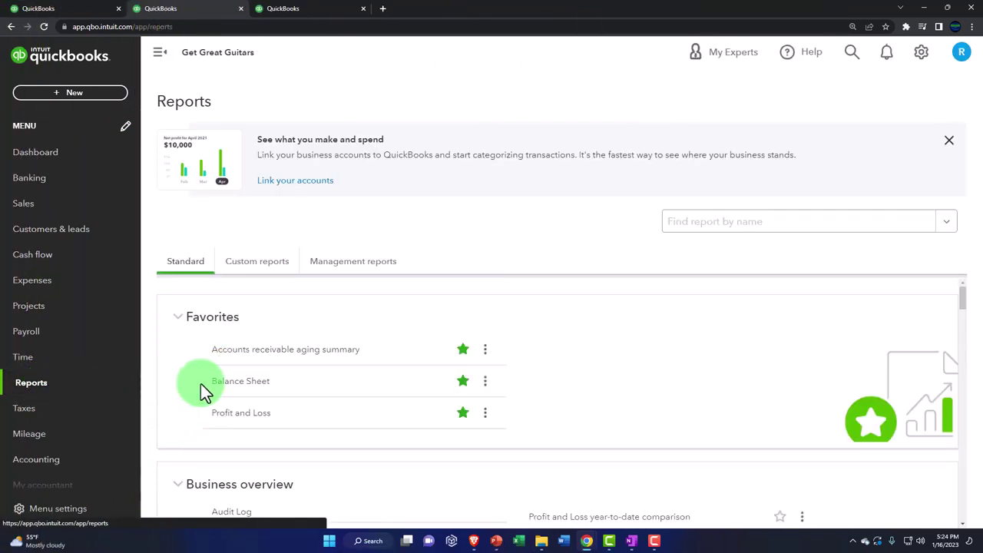
pyautogui.click(244, 384)
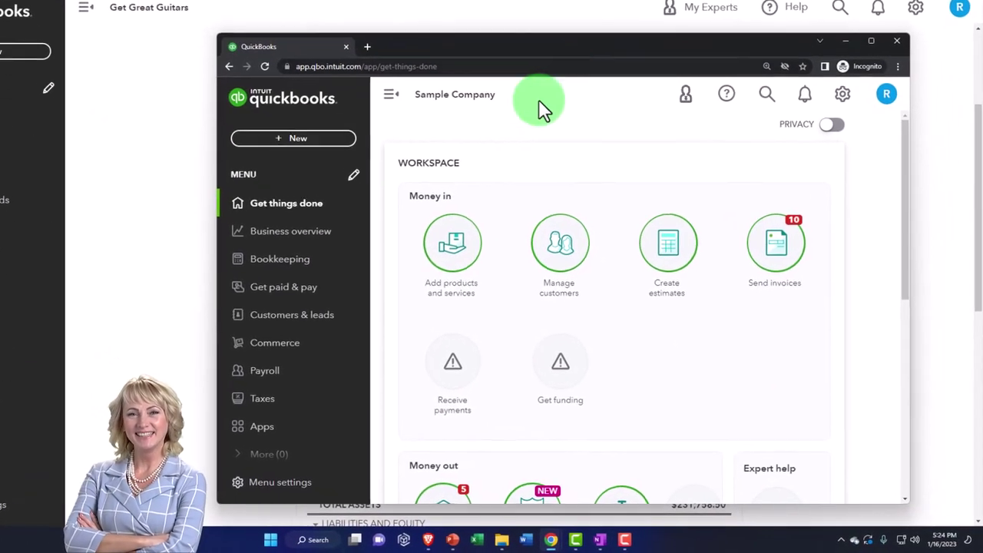
pyautogui.click(273, 230)
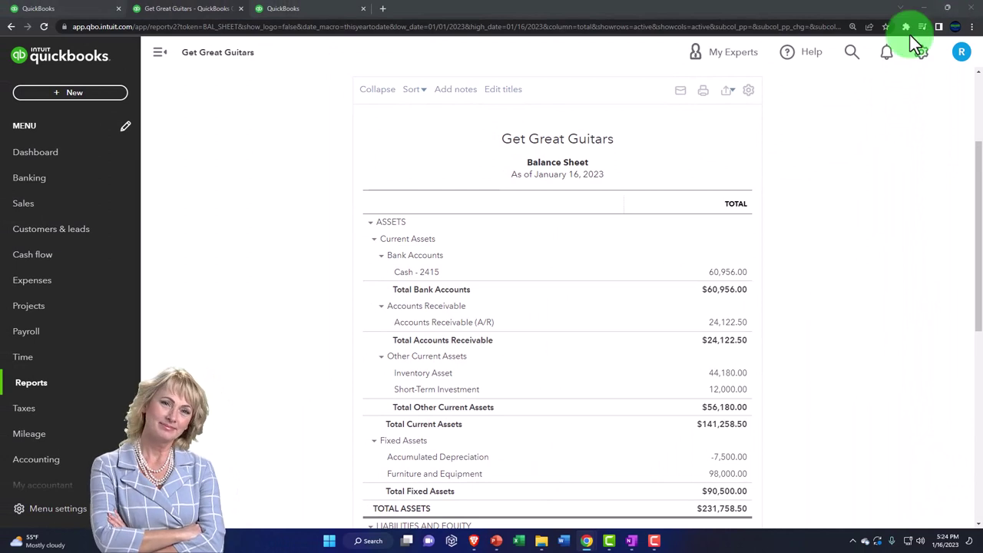
# Open the favorite Profit and Loss report in the third tab.
pyautogui.click(305, 7)
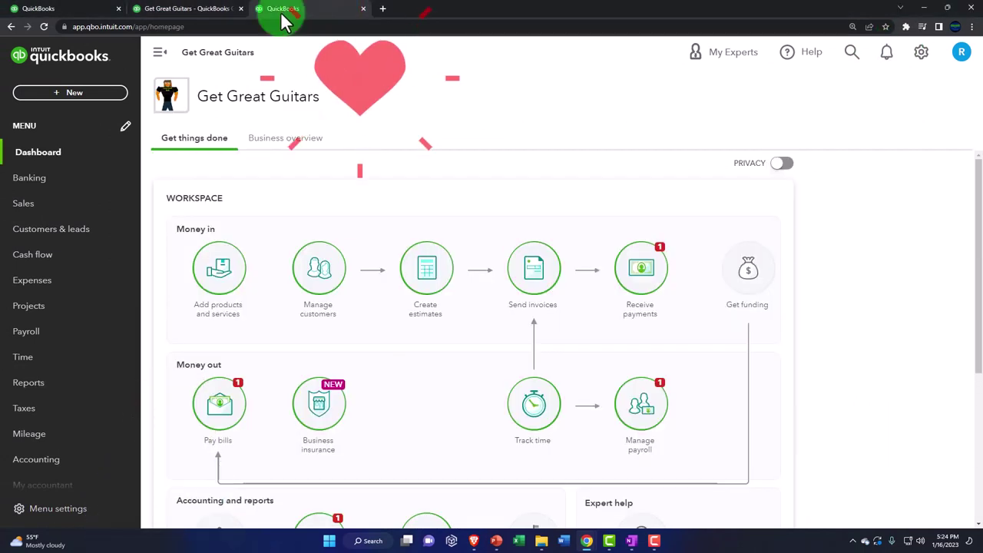
pyautogui.click(56, 391)
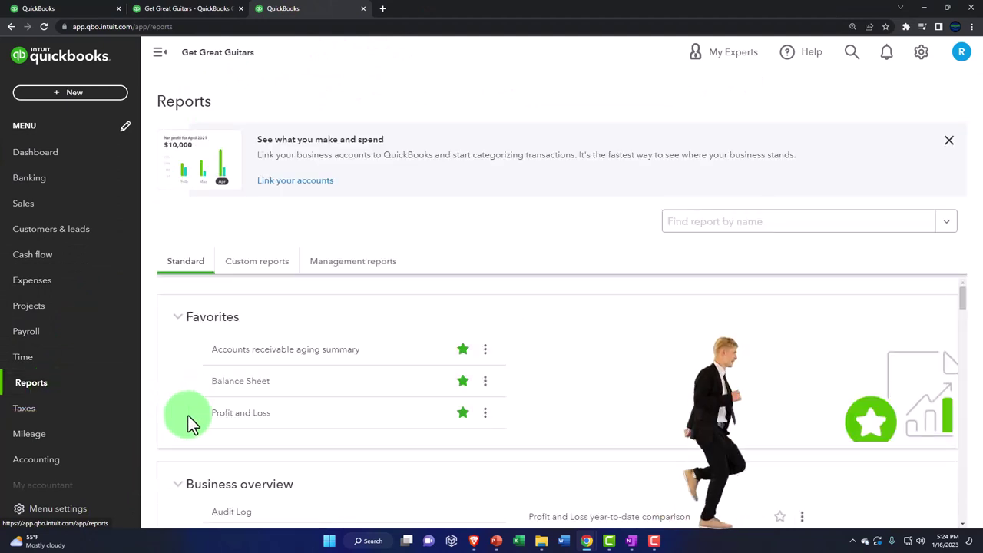
pyautogui.click(238, 422)
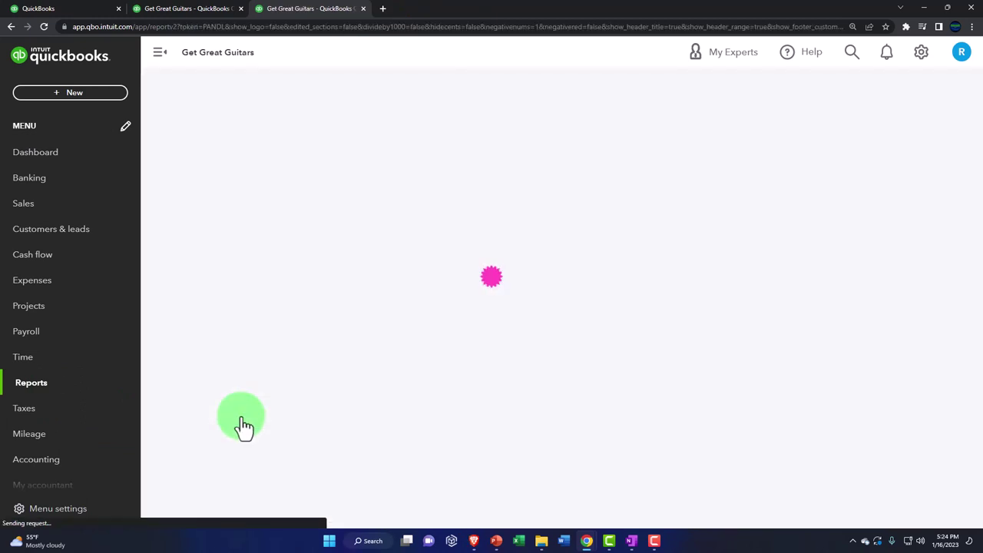
# Run the Profit and Loss report for 01/01/2023 to 12/31/2023 with the navigation menu hidden.
pyautogui.click(157, 52)
pyautogui.scroll(2, 165, 216)
pyautogui.click(215, 152)
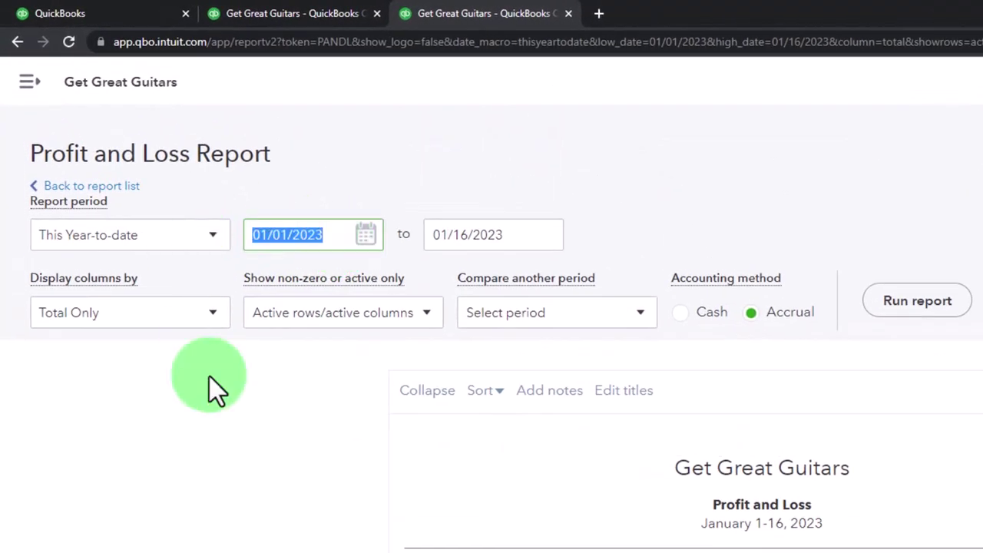
pyautogui.write('010123')
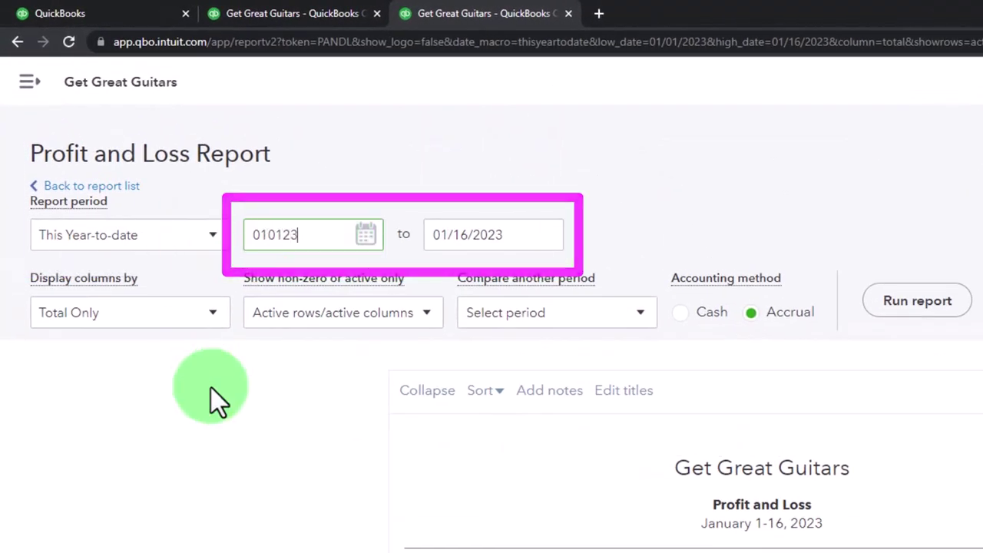
pyautogui.press('Tab')
pyautogui.write('123123')
pyautogui.press('Tab')
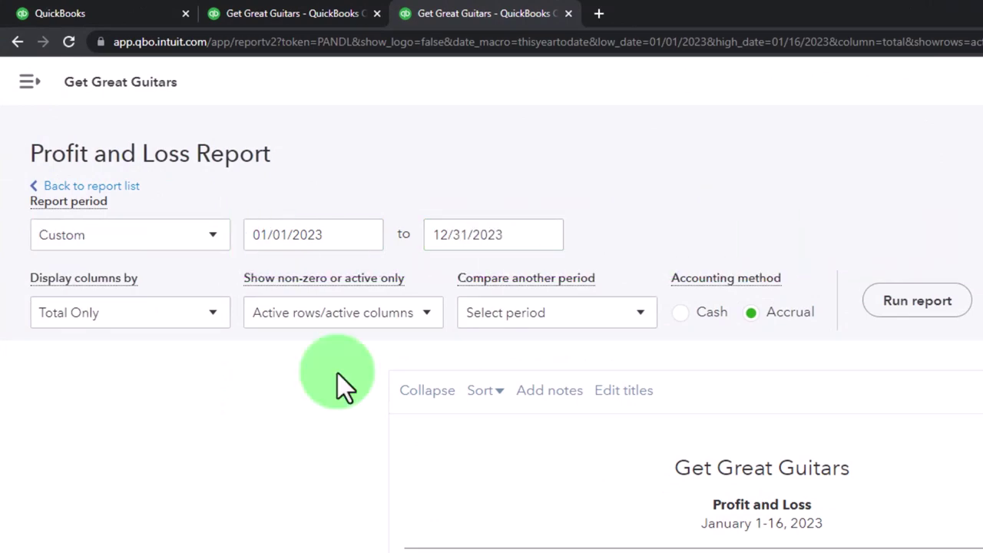
pyautogui.click(943, 300)
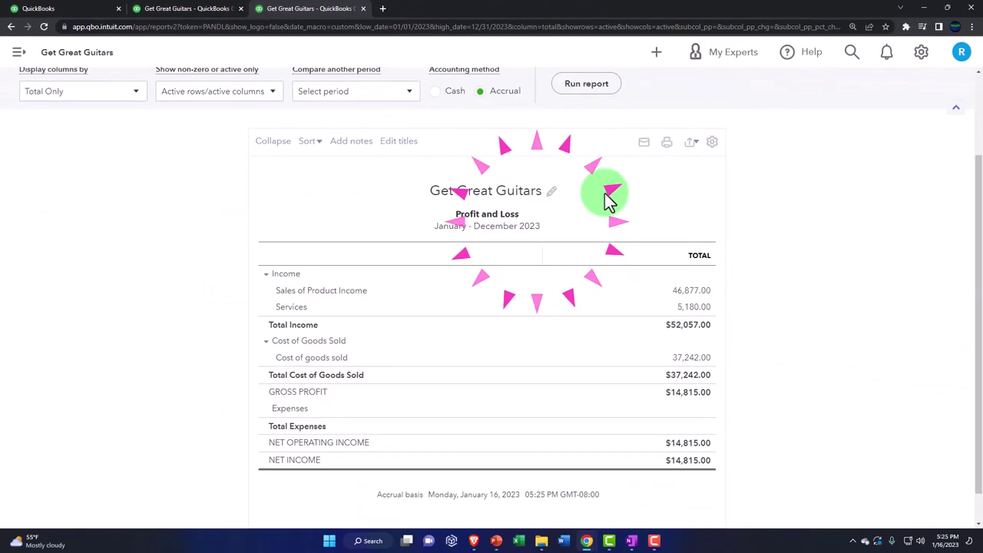
# Run the Balance Sheet report for 01/01/2023 to 12/31/2023 with the navigation menu hidden.
pyautogui.click(207, 17)
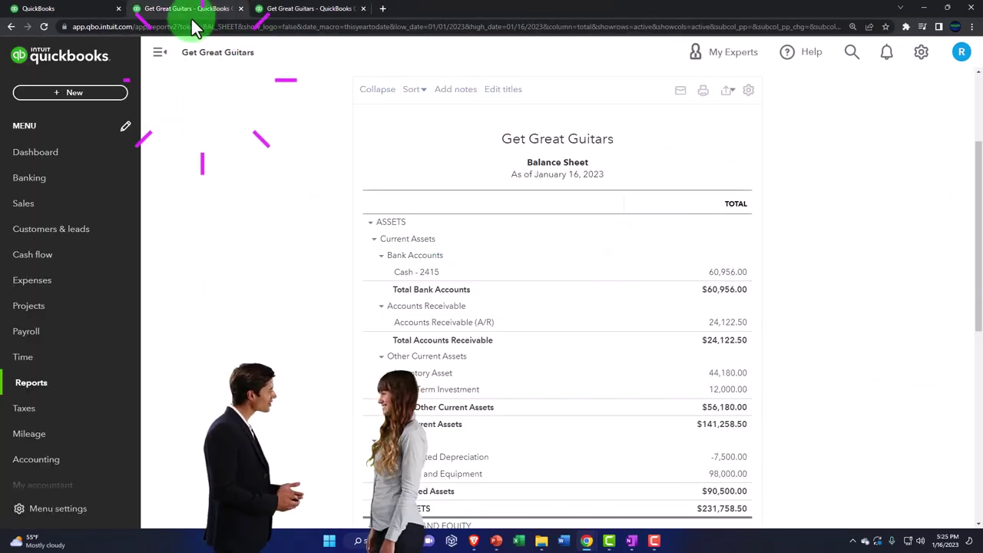
pyautogui.click(158, 50)
pyautogui.scroll(3, 163, 134)
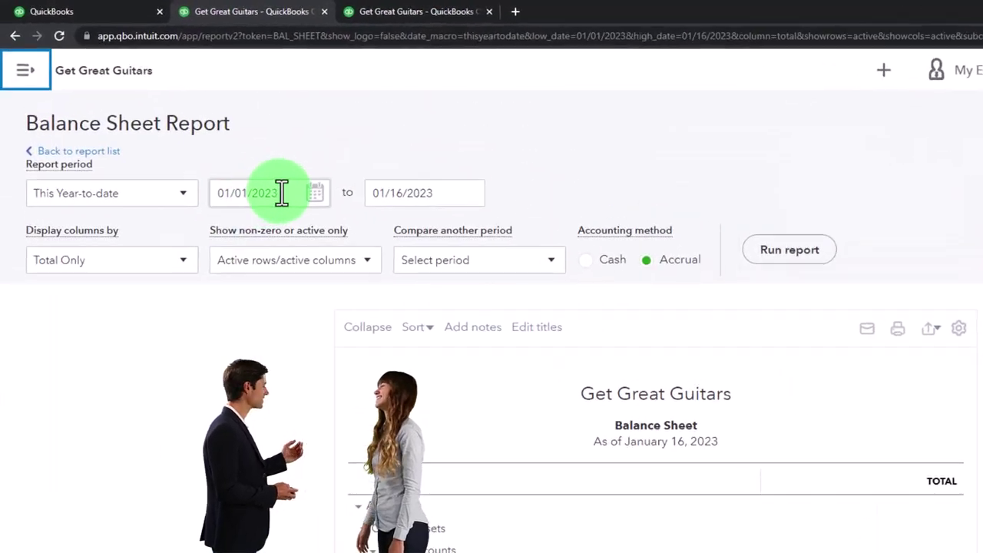
pyautogui.click(208, 142)
pyautogui.write('010123')
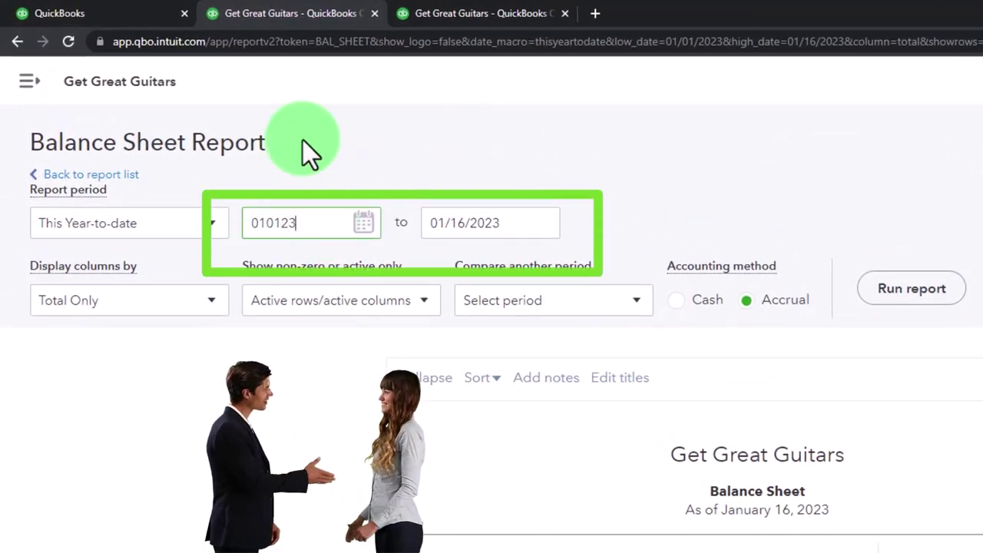
pyautogui.press('Tab')
pyautogui.write('123123')
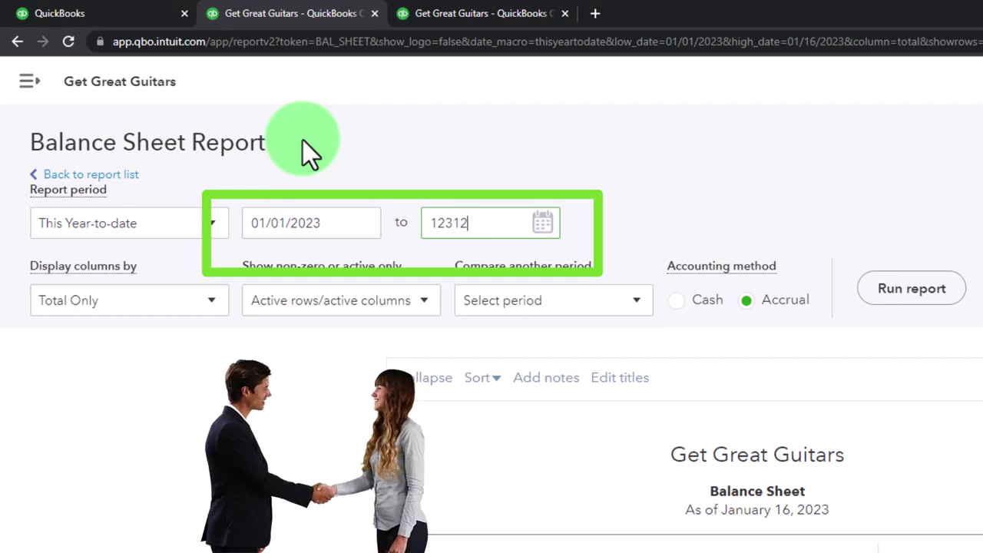
pyautogui.press('Tab')
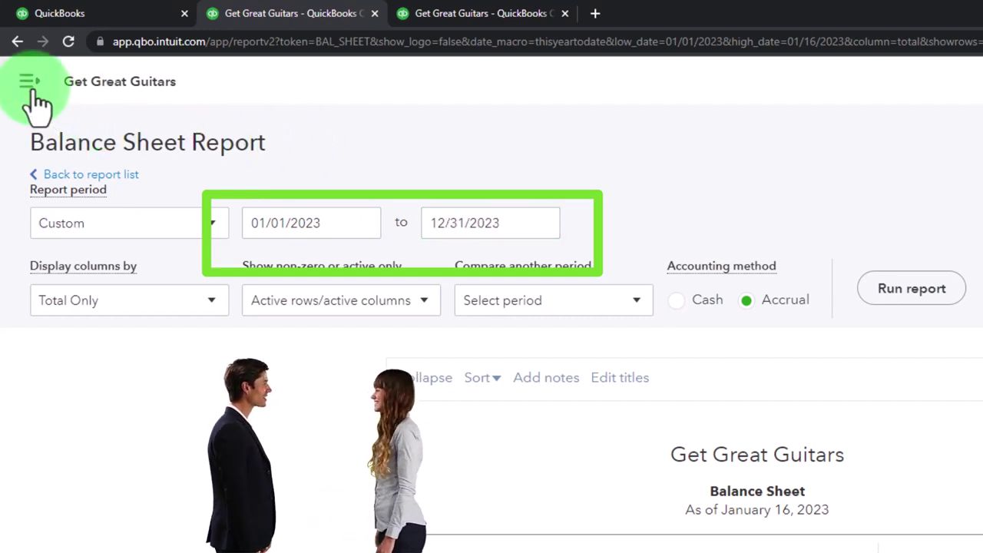
pyautogui.click(908, 290)
pyautogui.scroll(-3, 891, 292)
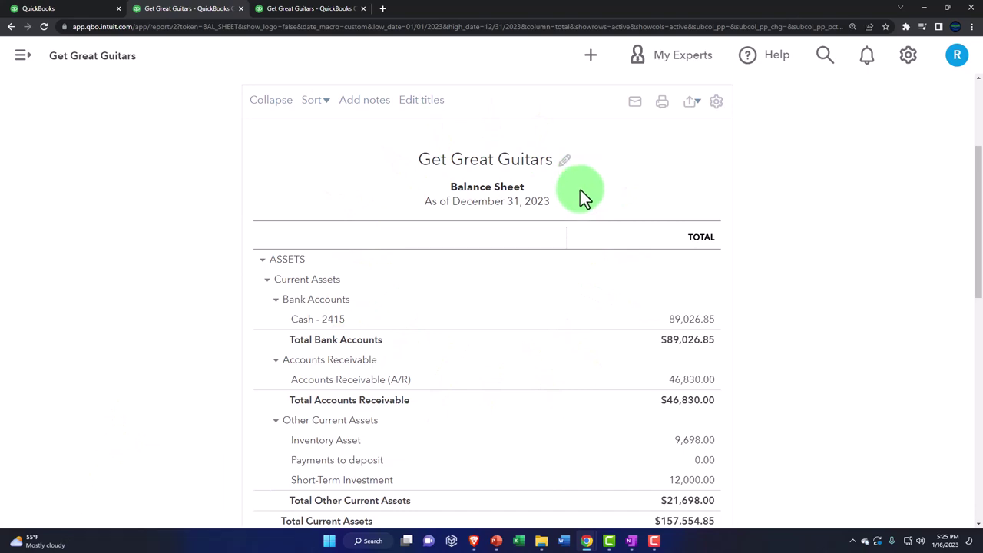
# Open the Customers page of the Sales section in the first tab and hide the navigation menu.
pyautogui.click(90, 10)
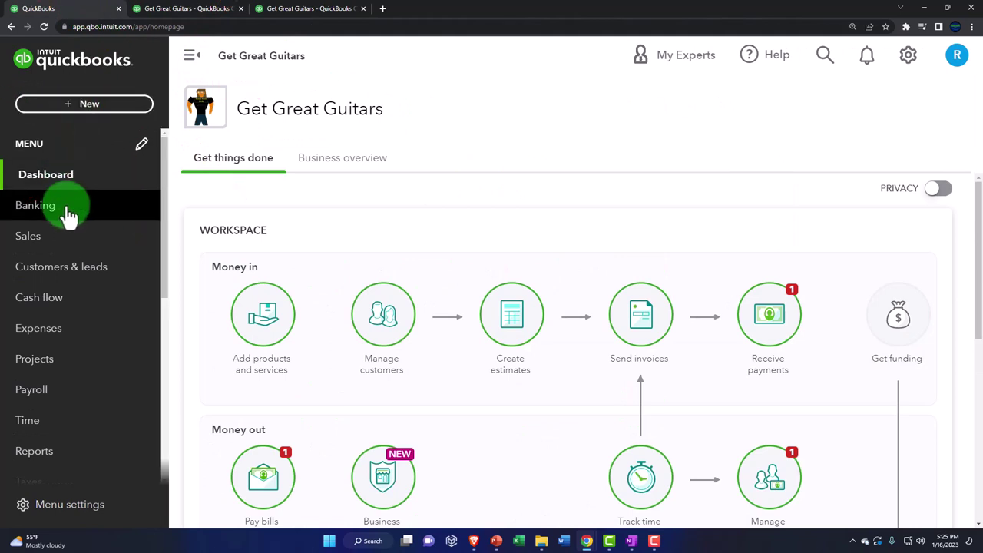
pyautogui.click(53, 239)
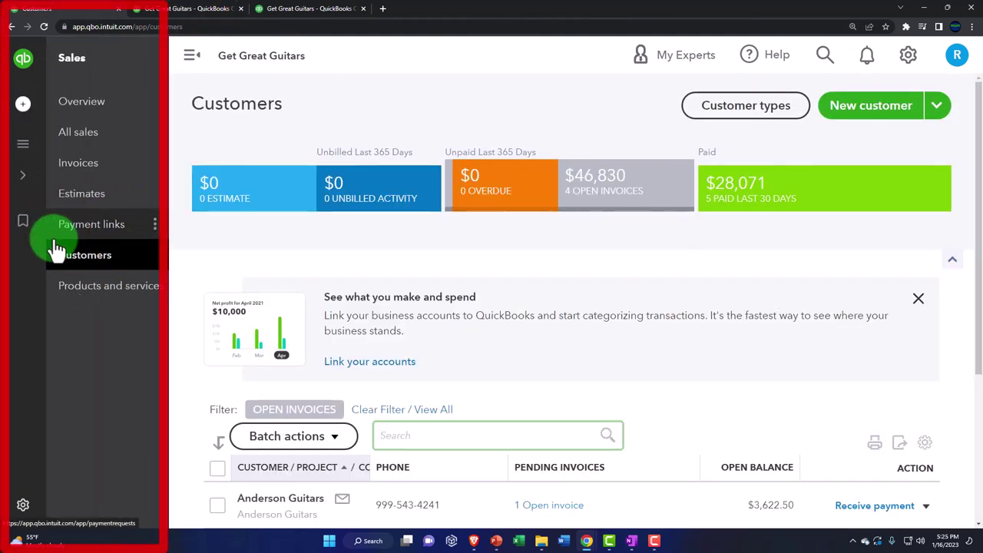
pyautogui.click(62, 261)
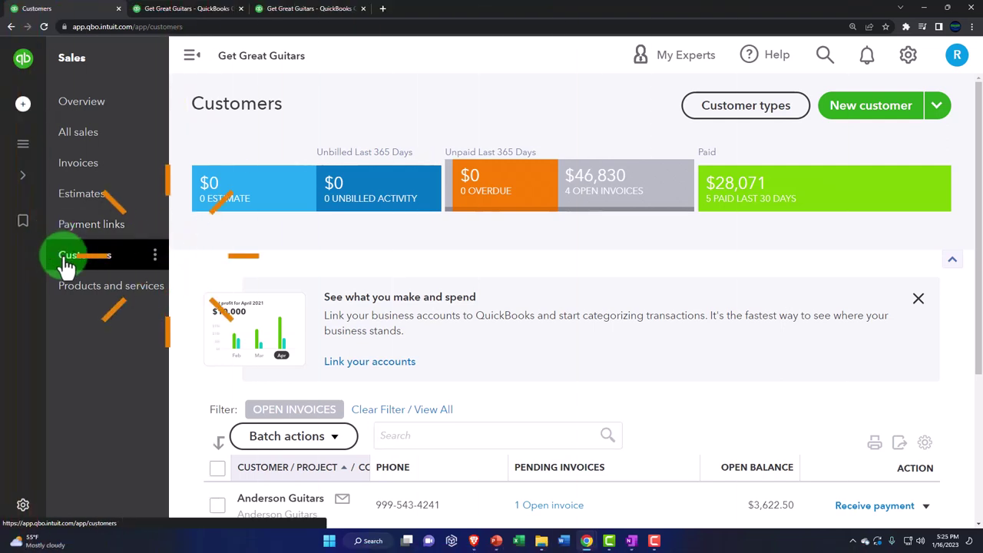
pyautogui.click(189, 61)
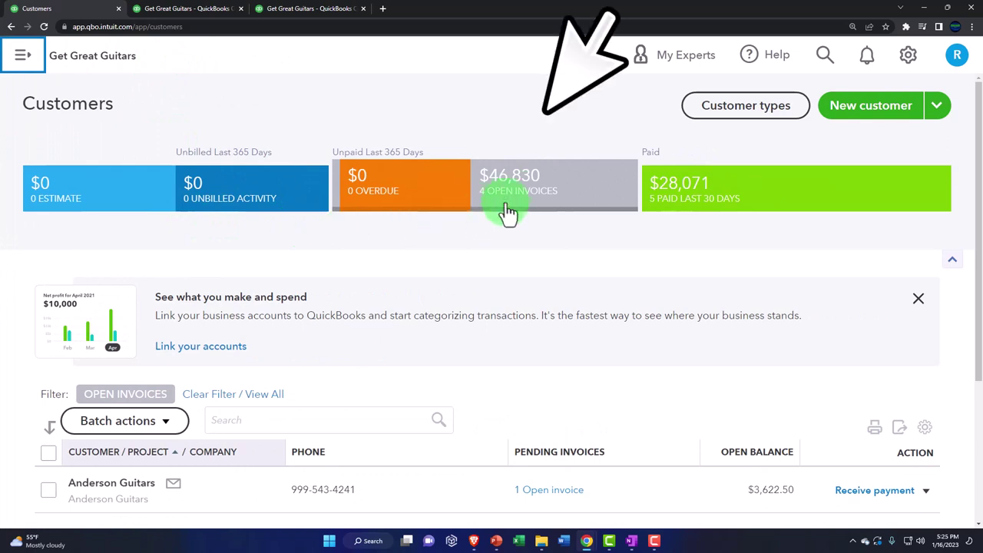
# Remove the open invoices filter and look through the full customer list.
pyautogui.click(537, 198)
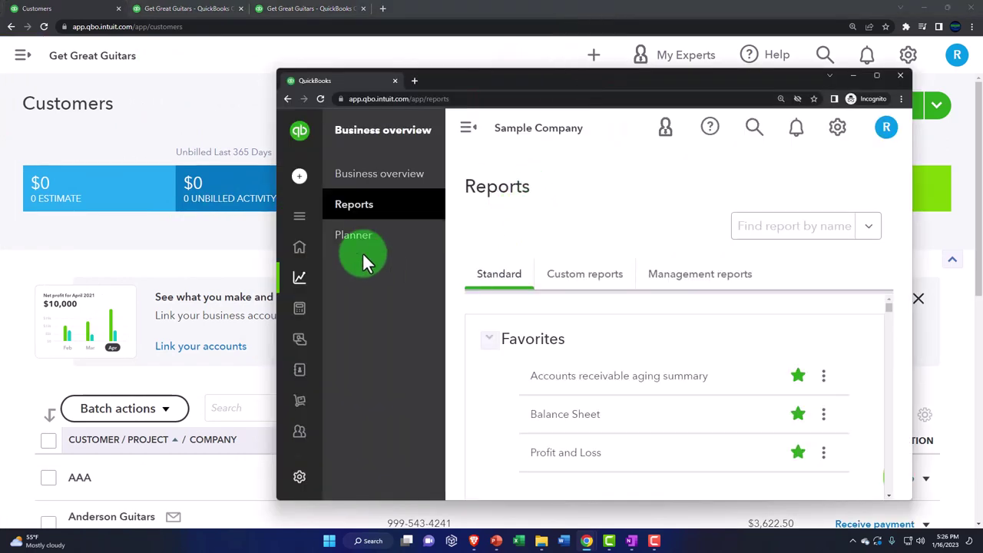
pyautogui.moveTo(292, 248)
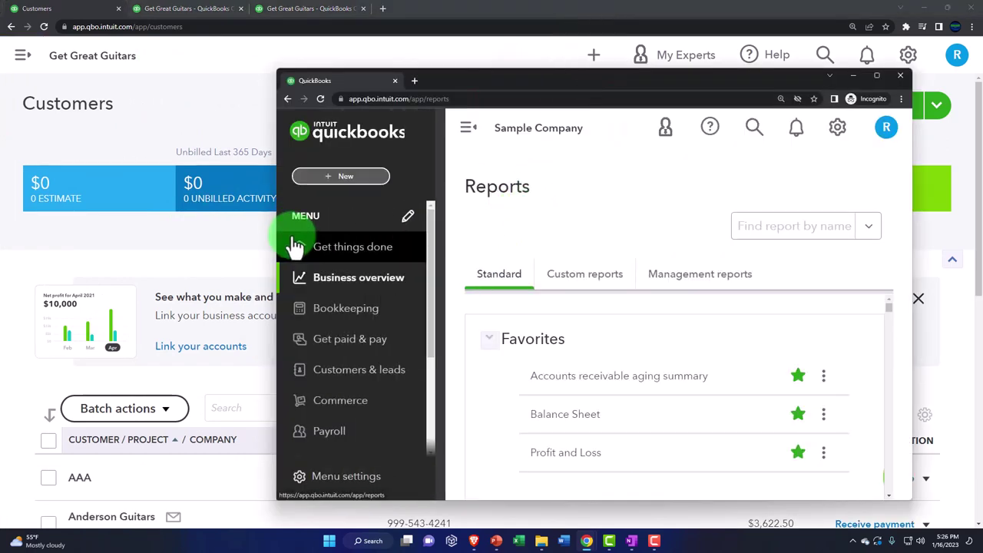
pyautogui.click(369, 349)
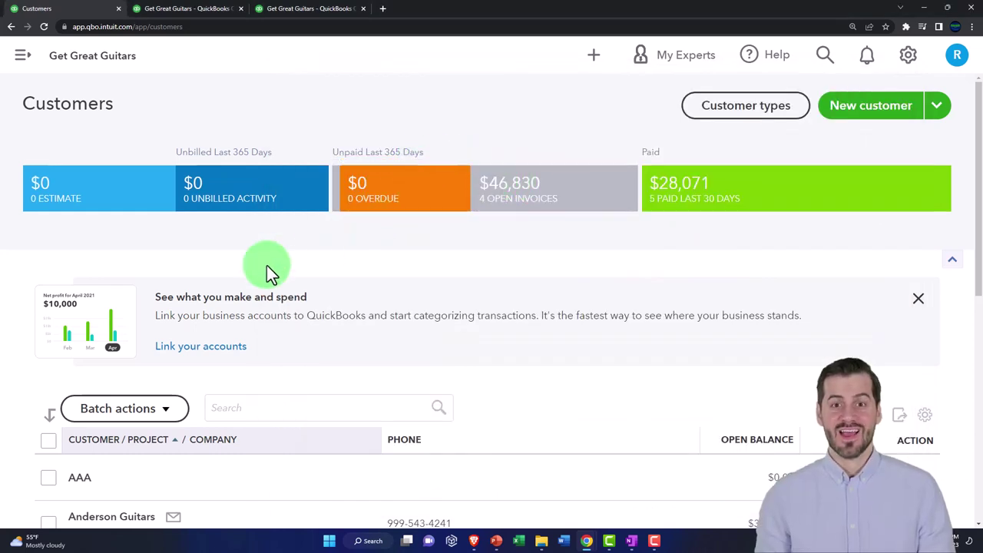
pyautogui.scroll(-3, 266, 265)
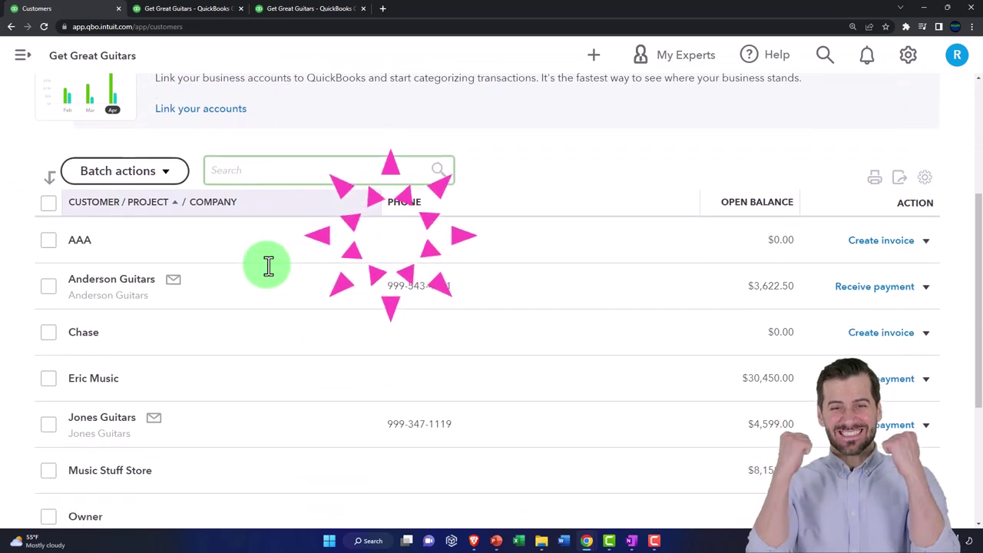
pyautogui.scroll(-3, 266, 265)
pyautogui.scroll(5, 267, 264)
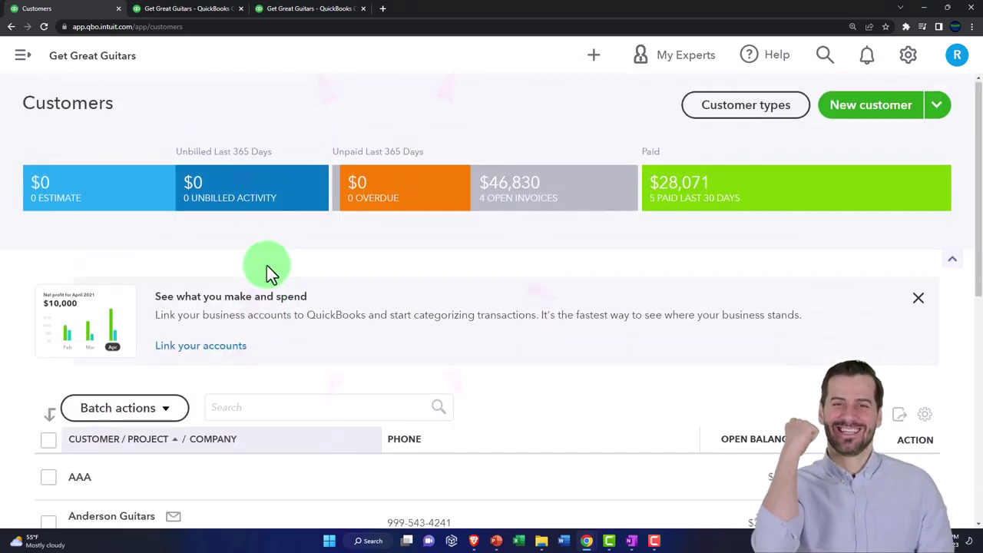
# Filter the customer list to open invoices and review the customers with balances due.
pyautogui.click(530, 209)
pyautogui.scroll(-1, 454, 296)
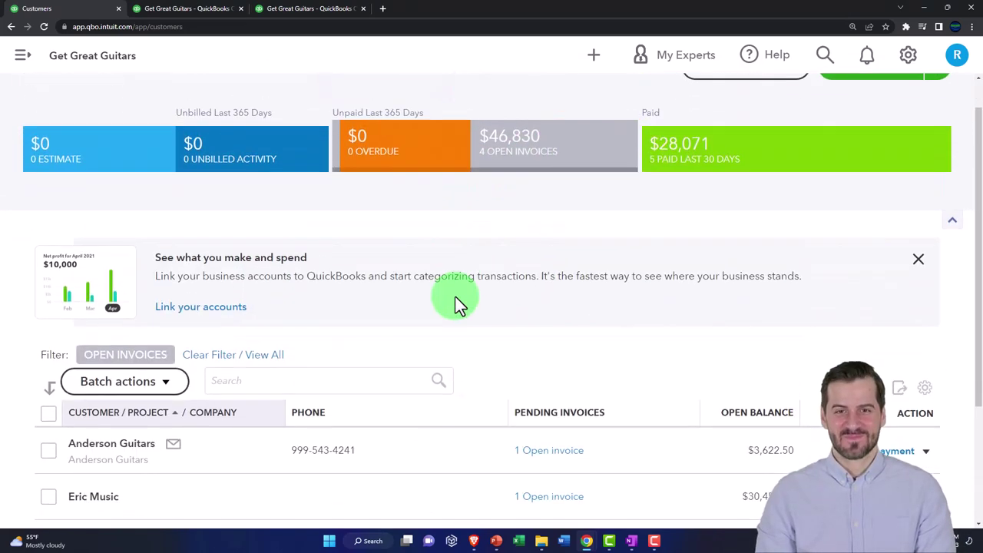
pyautogui.scroll(-3, 455, 295)
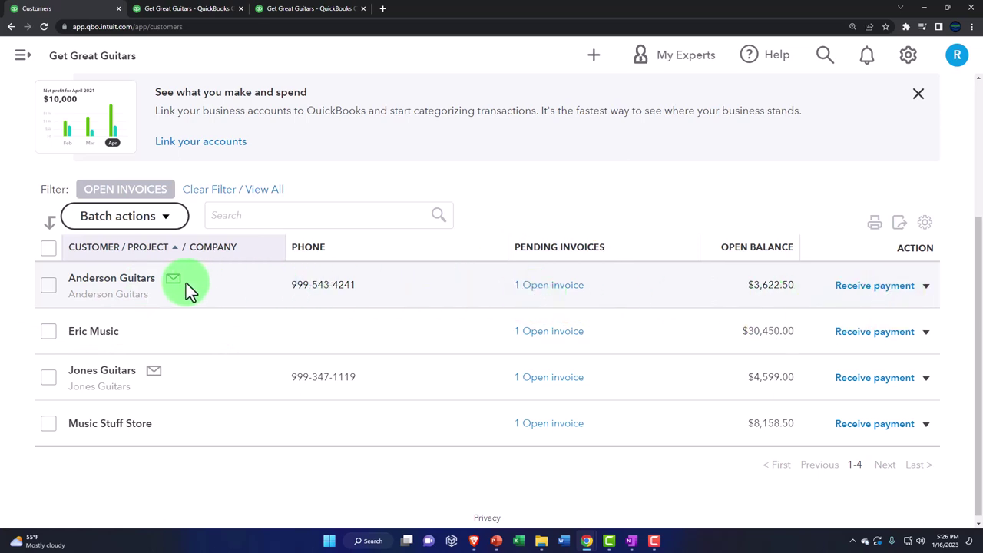
# Open the Anderson Guitars customer record and review the open invoice in its transaction list and the actions offered for it.
pyautogui.click(115, 279)
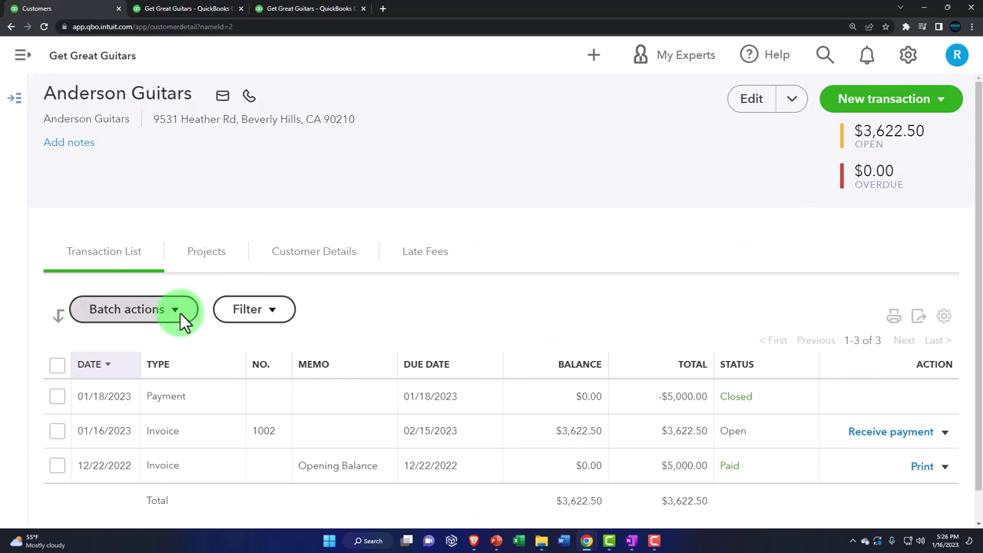
pyautogui.scroll(-1, 531, 415)
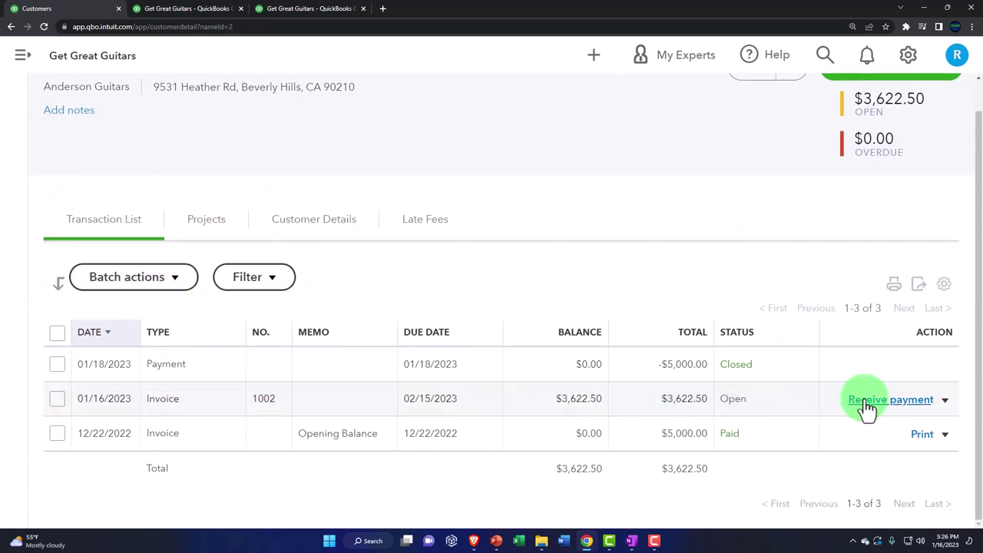
pyautogui.click(944, 401)
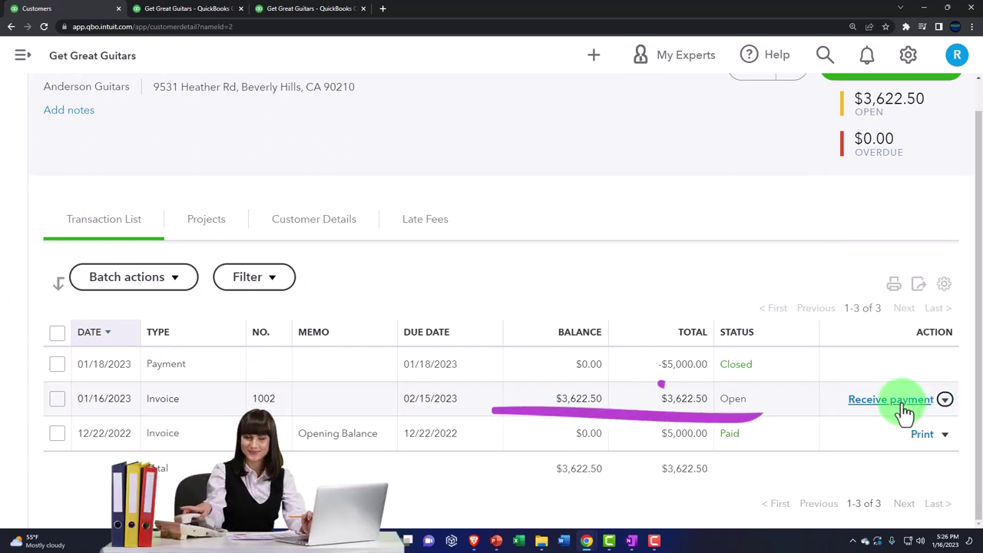
# Look over the customer forms available for a new transaction, including Receive payment, and close the list.
pyautogui.click(594, 56)
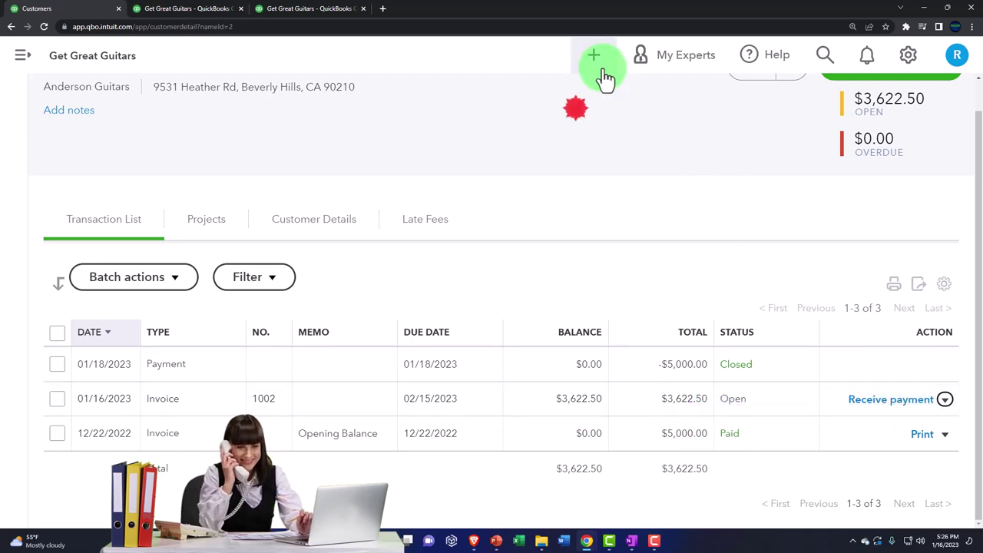
pyautogui.hotkey('ctrl', '-')
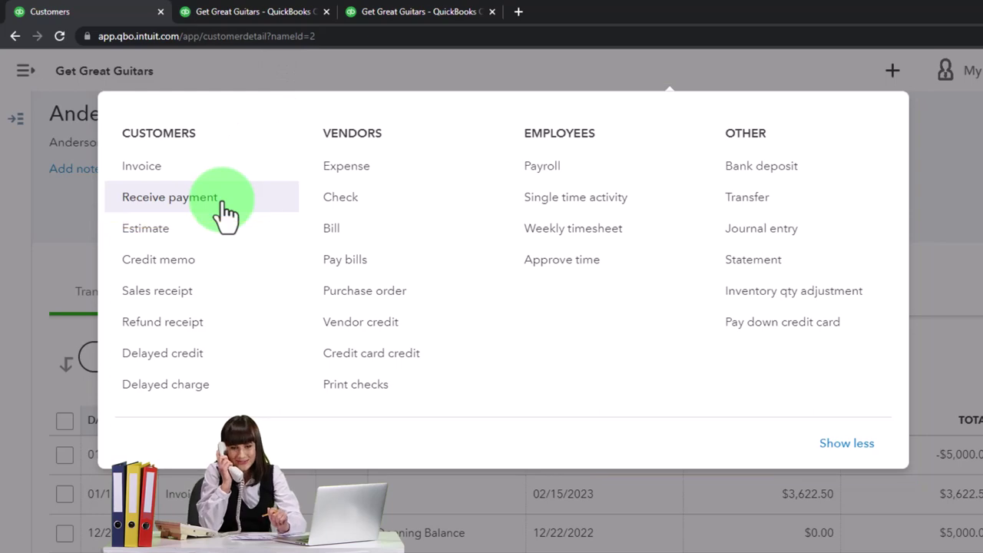
pyautogui.click(975, 196)
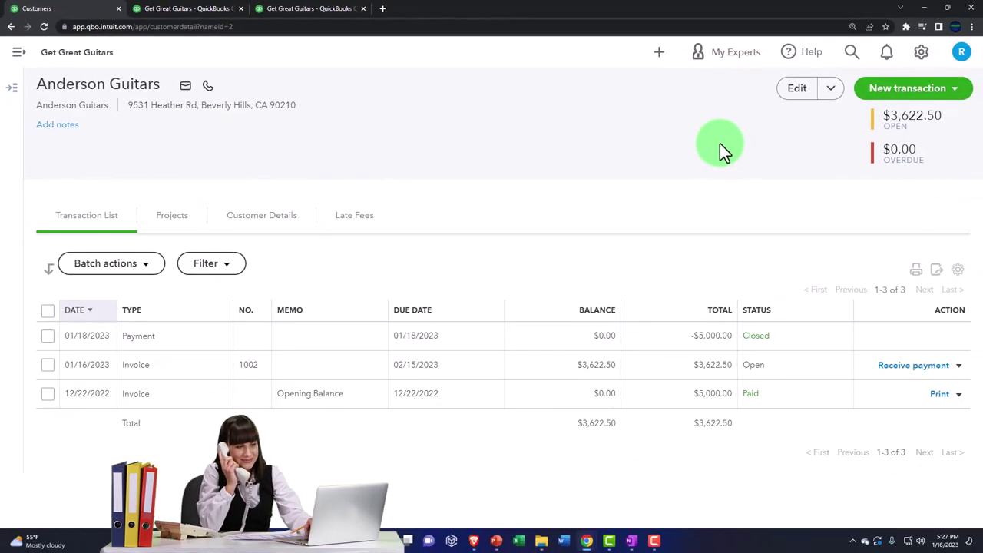
# Switch to OneNote to review the customer cycle in the flowchart from invoices to payments and deposits, and return to QuickBooks Online.
pyautogui.click(631, 540)
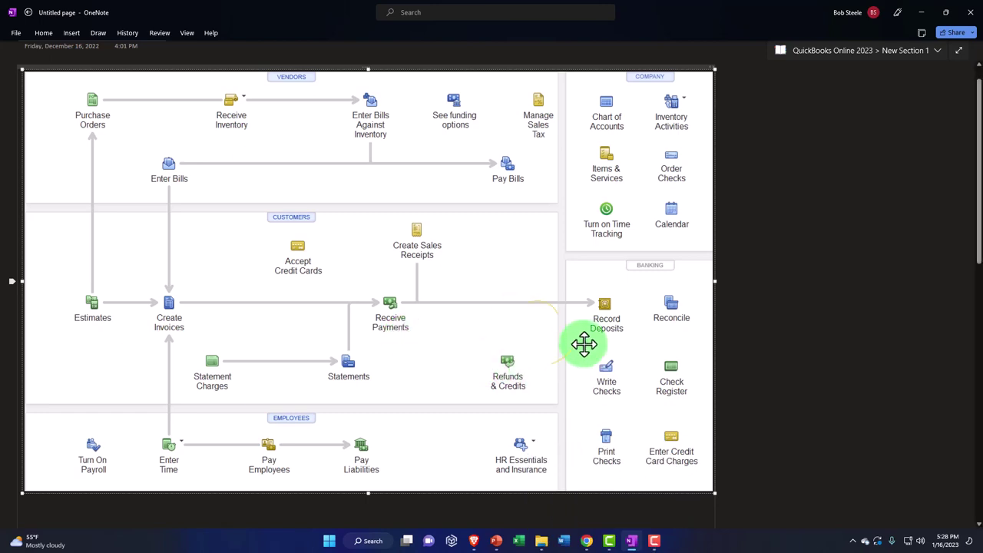
pyautogui.click(538, 325)
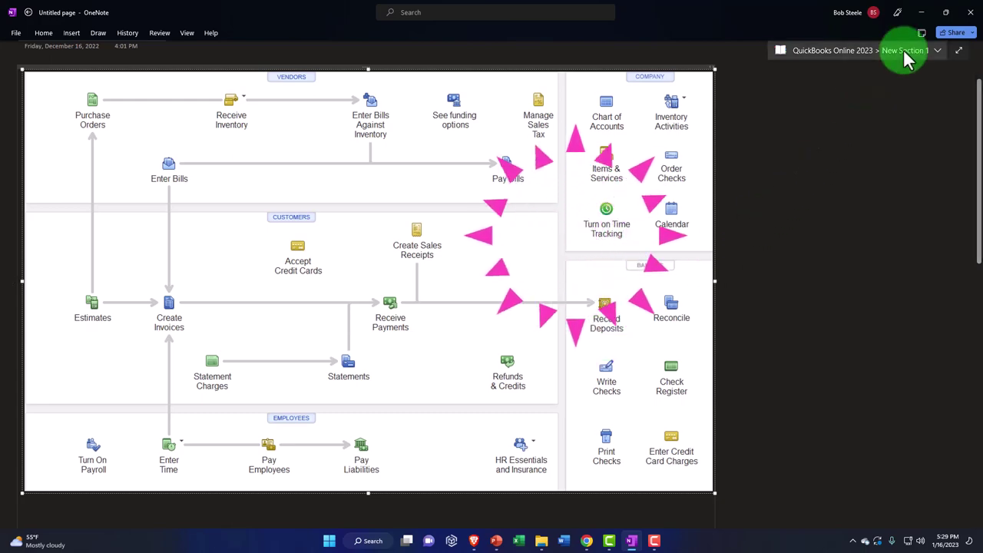
pyautogui.click(921, 12)
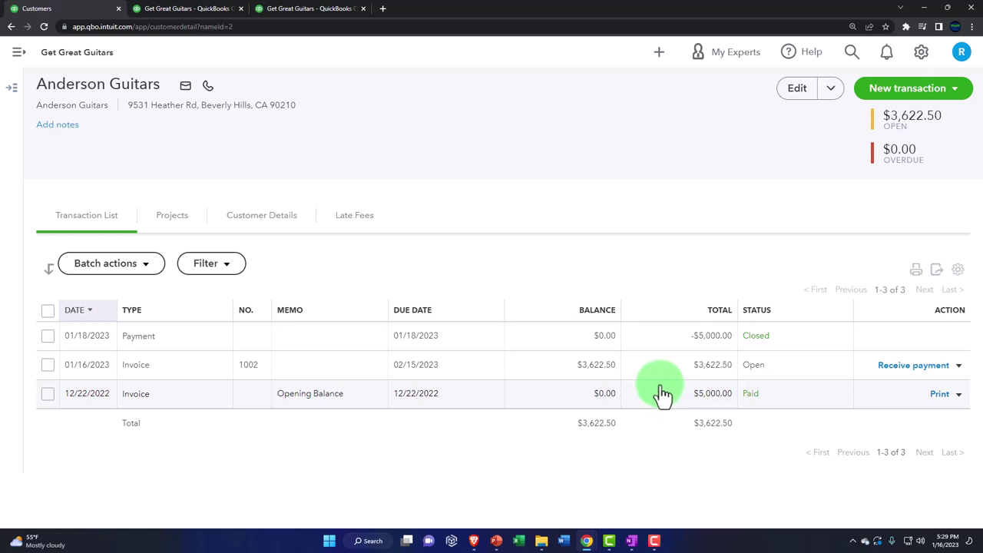
# Create a new Receive Payment form and select Anderson Guitars as the customer.
pyautogui.click(659, 55)
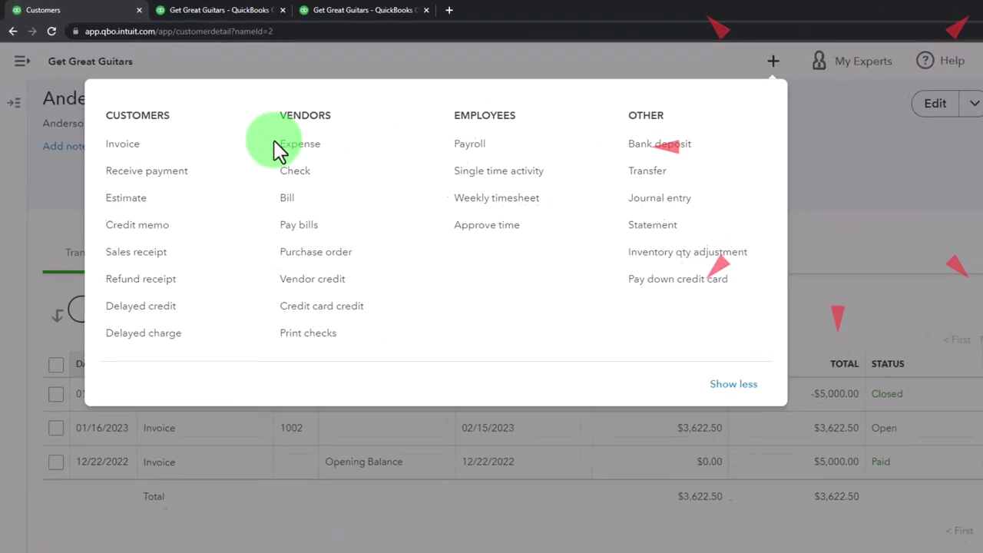
pyautogui.click(178, 170)
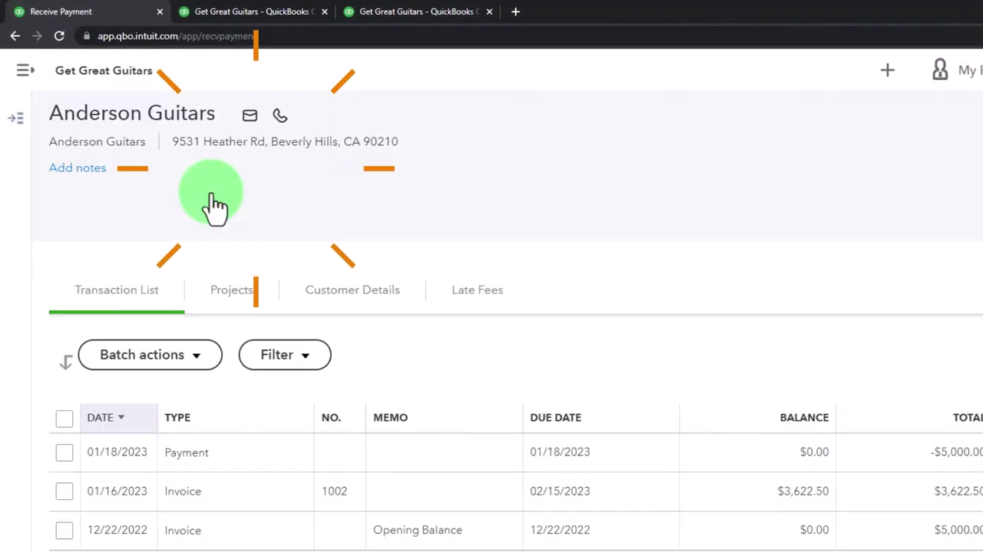
pyautogui.write('an')
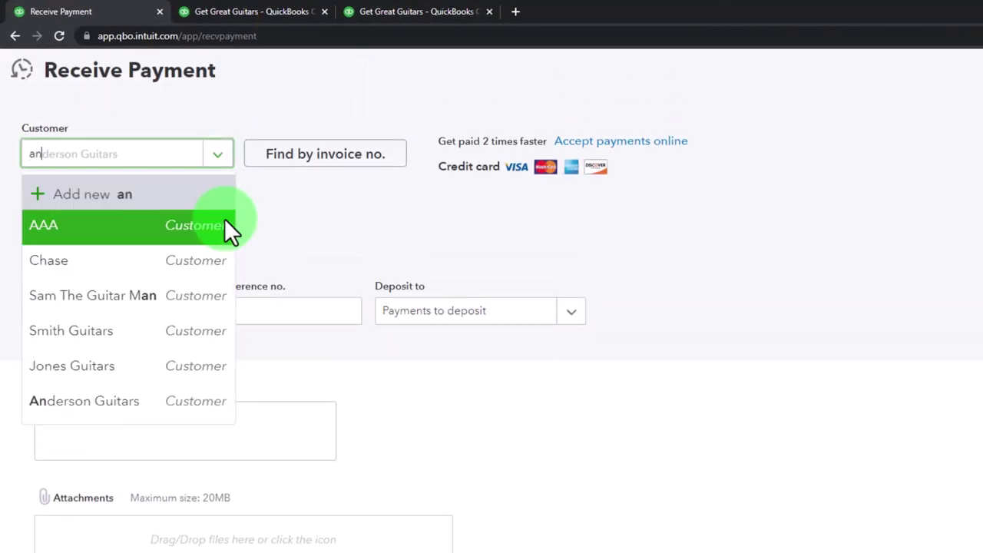
pyautogui.press('Down')
pyautogui.press('Down')
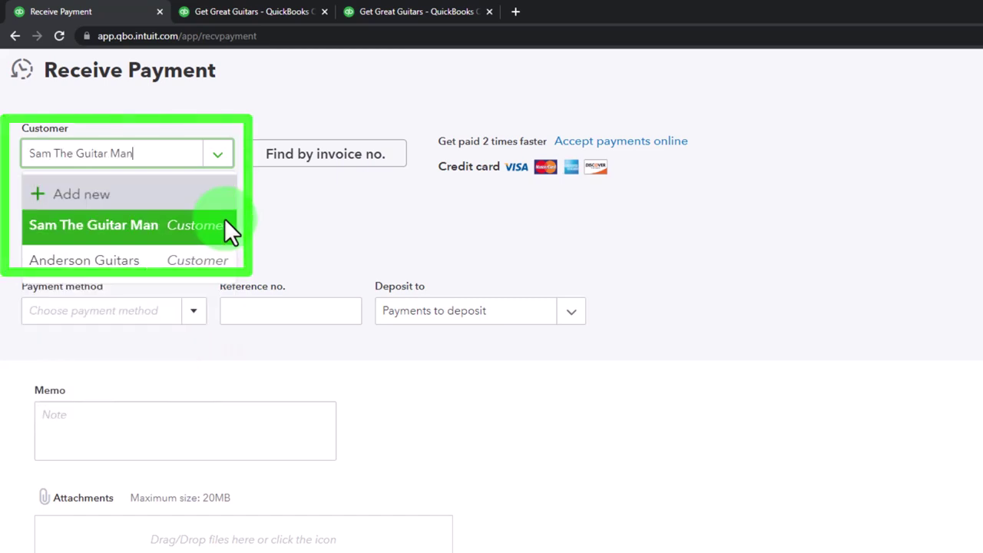
pyautogui.press('Return')
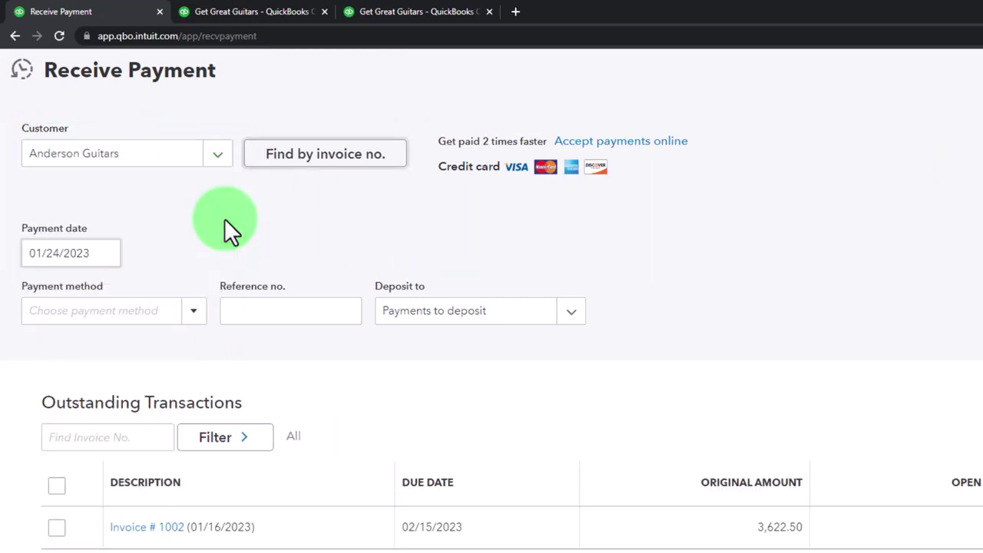
# Set the payment date to 01/25/2023 and the payment method to Cash, leaving the reference number blank.
pyautogui.press('Tab')
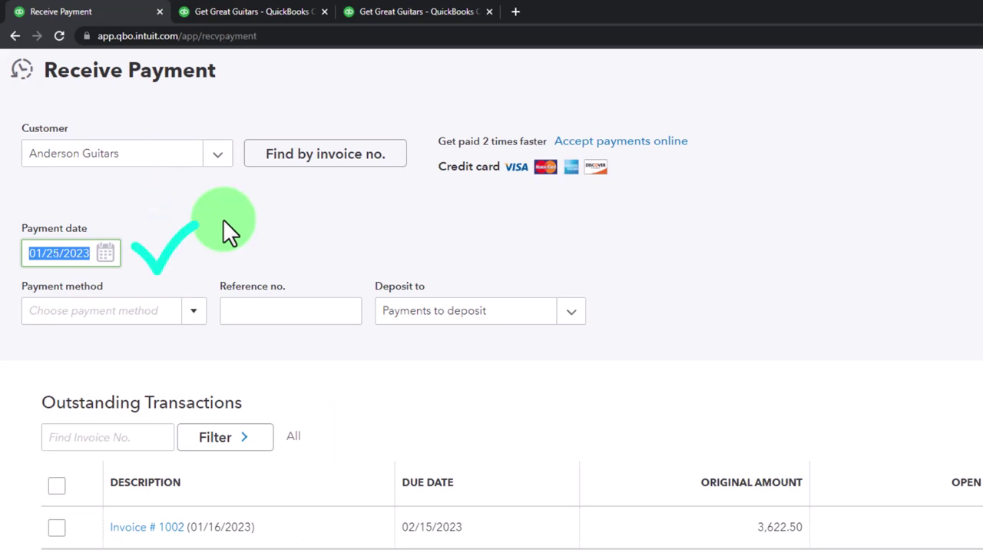
pyautogui.press('Tab')
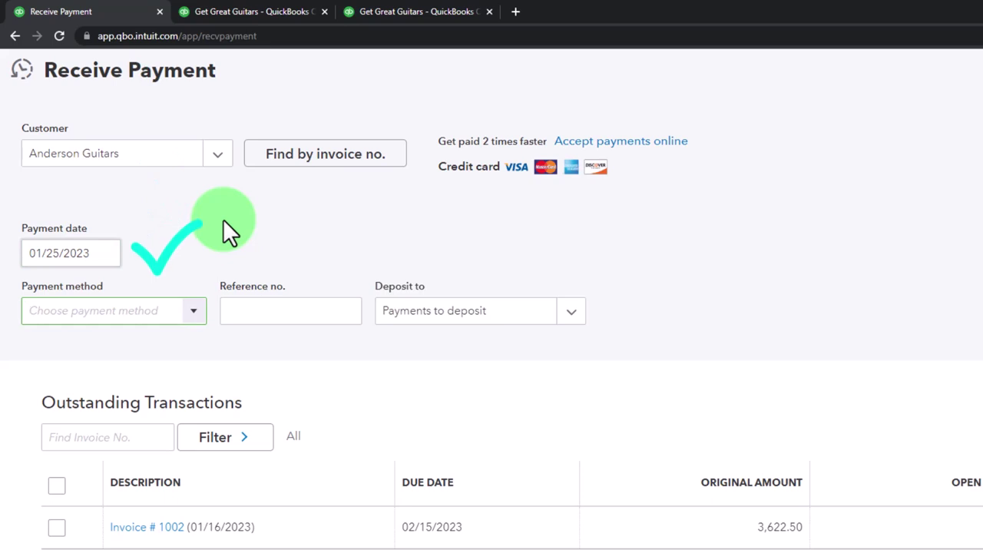
pyautogui.click(193, 316)
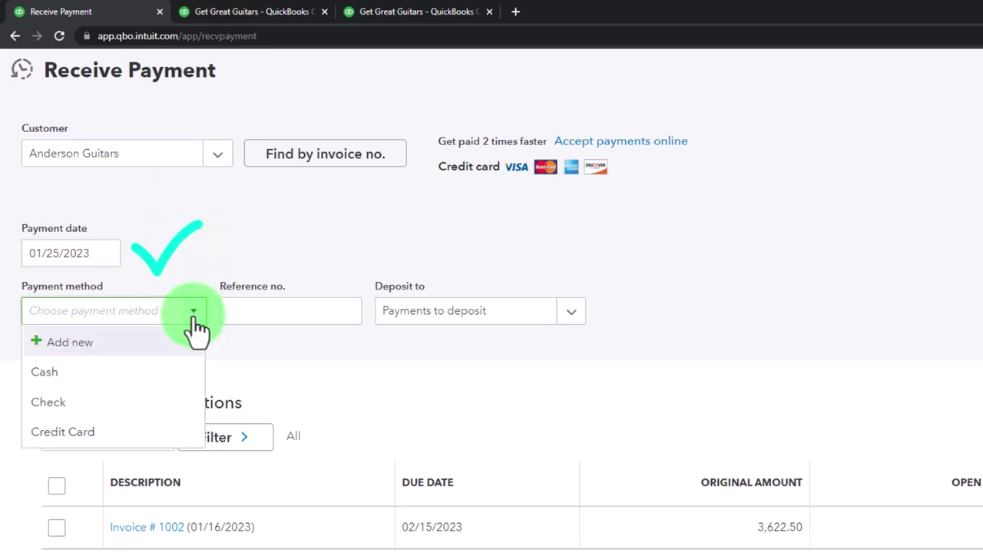
pyautogui.click(113, 373)
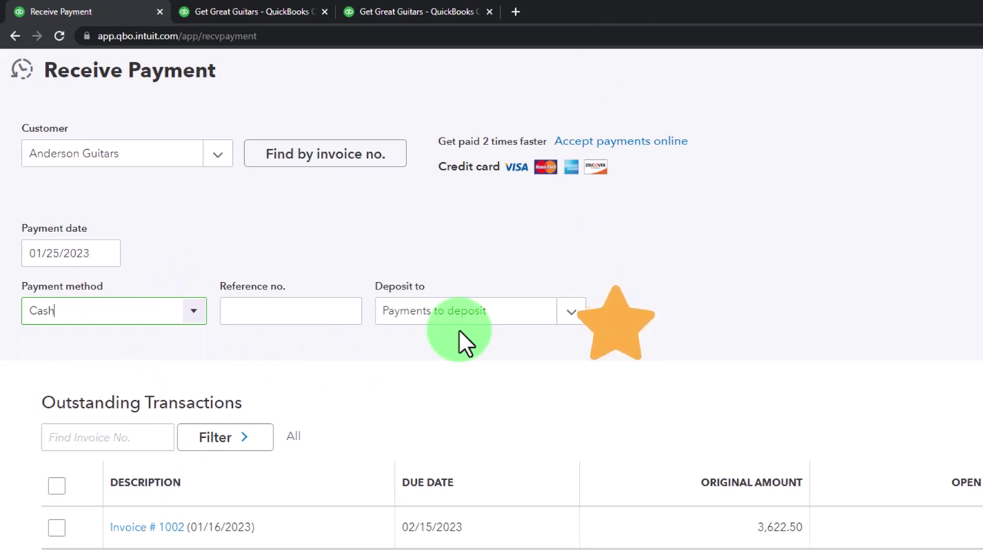
pyautogui.press('Tab')
pyautogui.press('Tab')
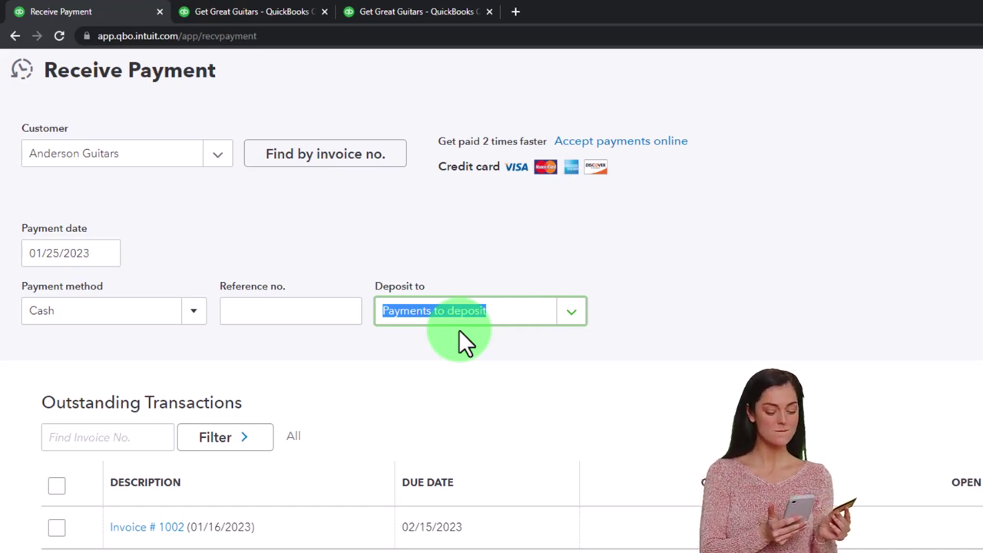
# Deposit to Payments to deposit, apply 3,622.50 to Invoice # 1002, and save and close the payment.
pyautogui.click(569, 321)
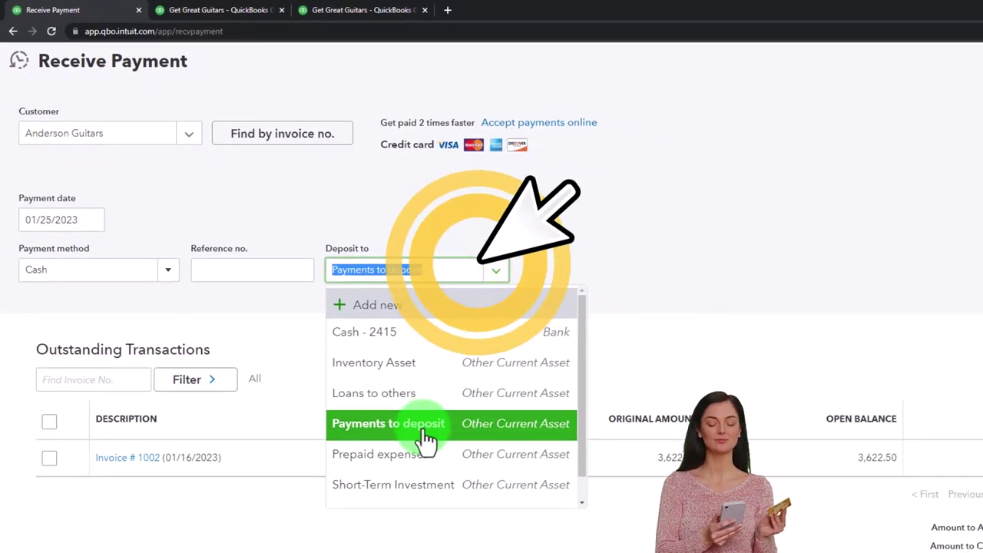
pyautogui.click(424, 435)
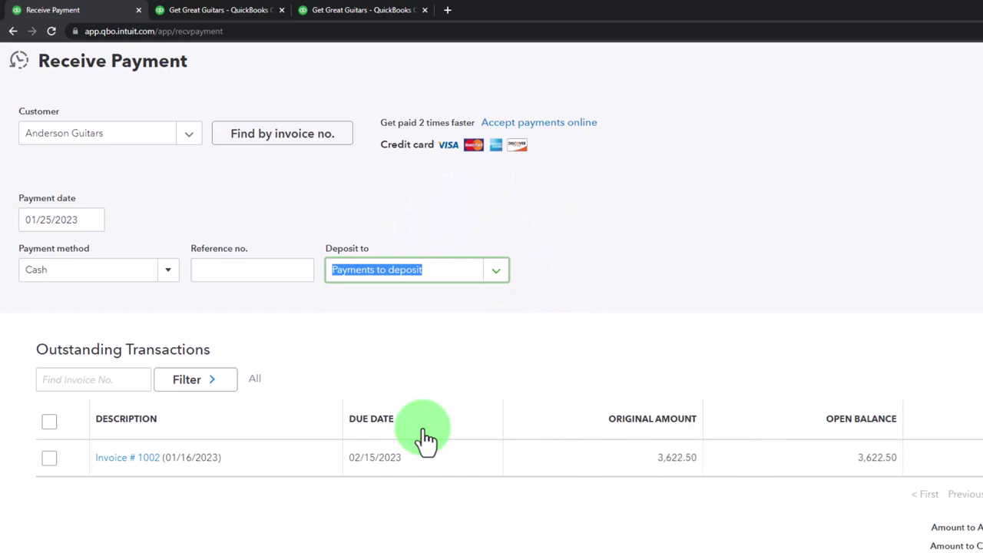
pyautogui.scroll(-1, 426, 439)
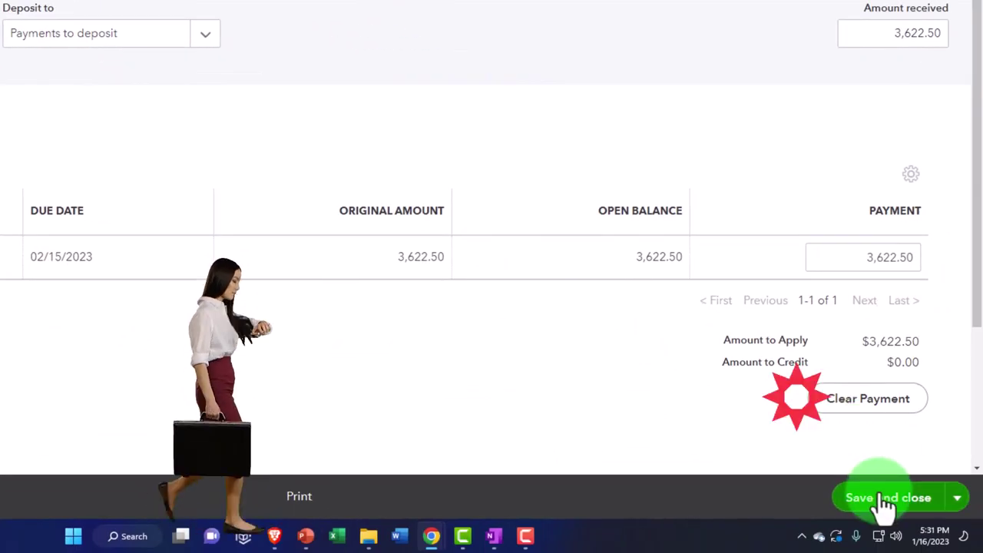
pyautogui.click(883, 497)
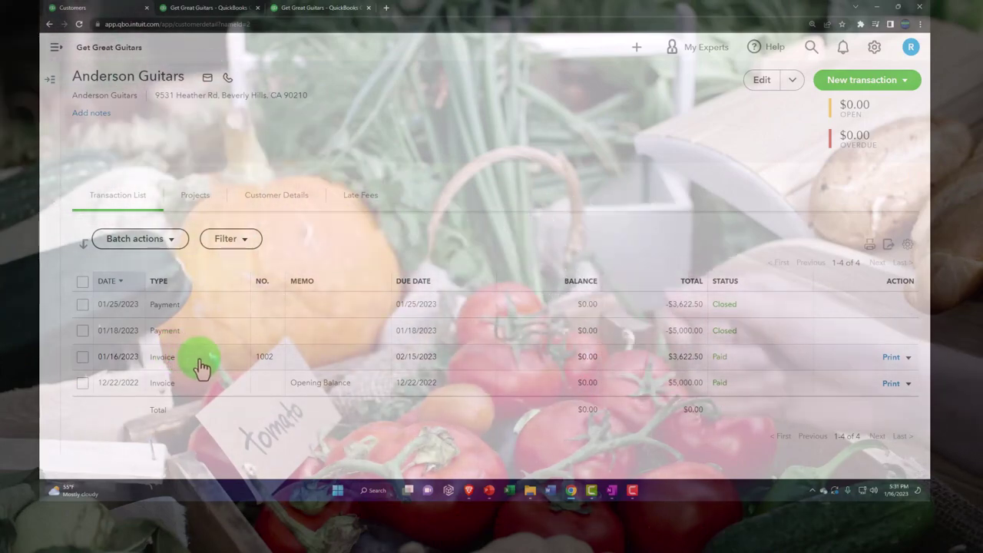
# Open Invoice #1002 from the Anderson Guitars transaction list to check its payment status, and close it.
pyautogui.click(199, 367)
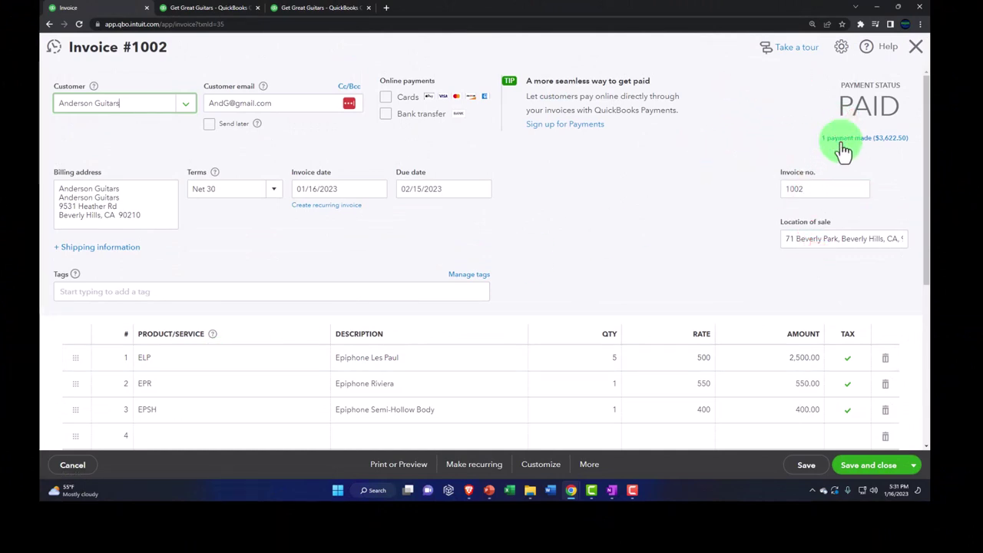
pyautogui.click(915, 49)
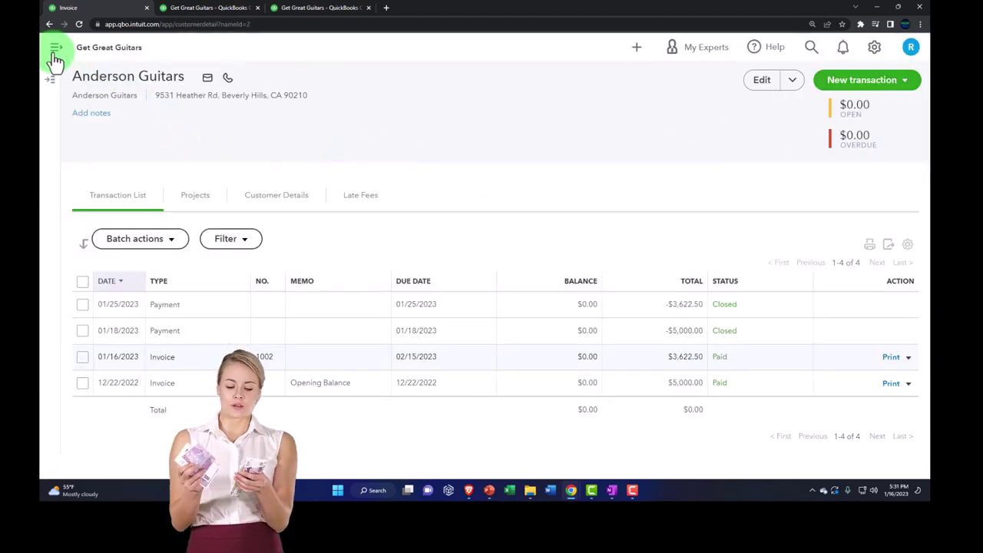
# Open the All sales page of the Sales section and hide the navigation menu.
pyautogui.click(55, 51)
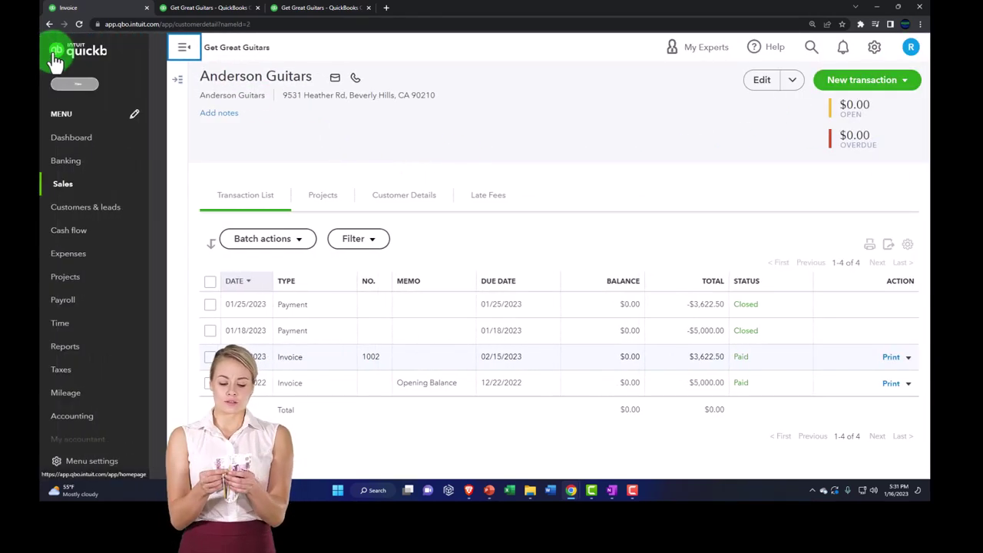
pyautogui.click(61, 185)
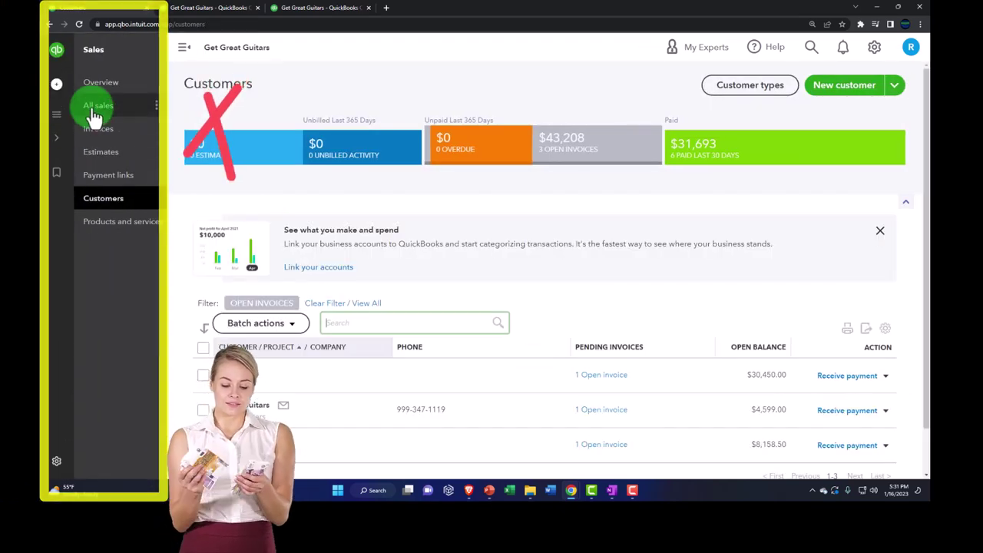
pyautogui.click(93, 115)
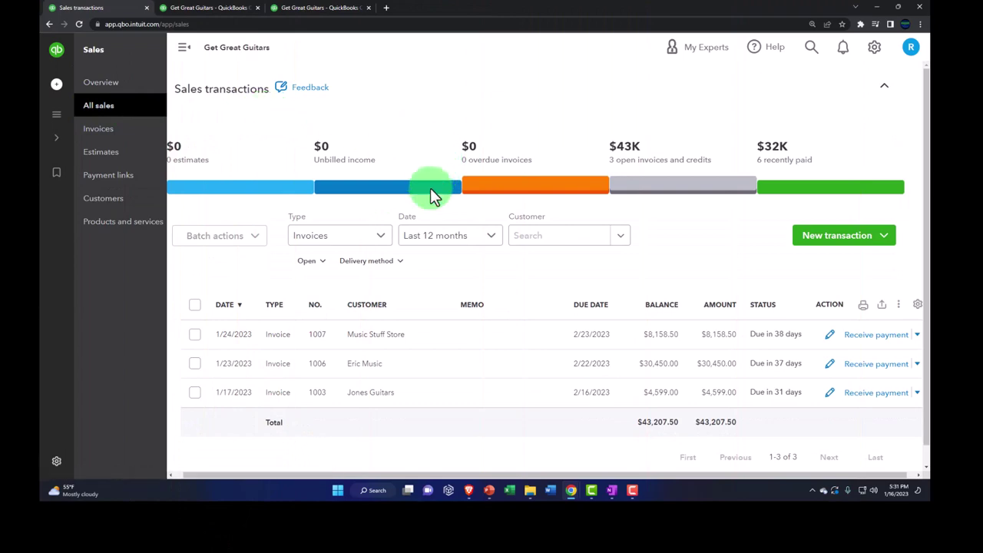
pyautogui.click(184, 48)
# Filter the sales transactions to invoices of all statuses for the last 12 months.
pyautogui.click(258, 222)
pyautogui.click(217, 282)
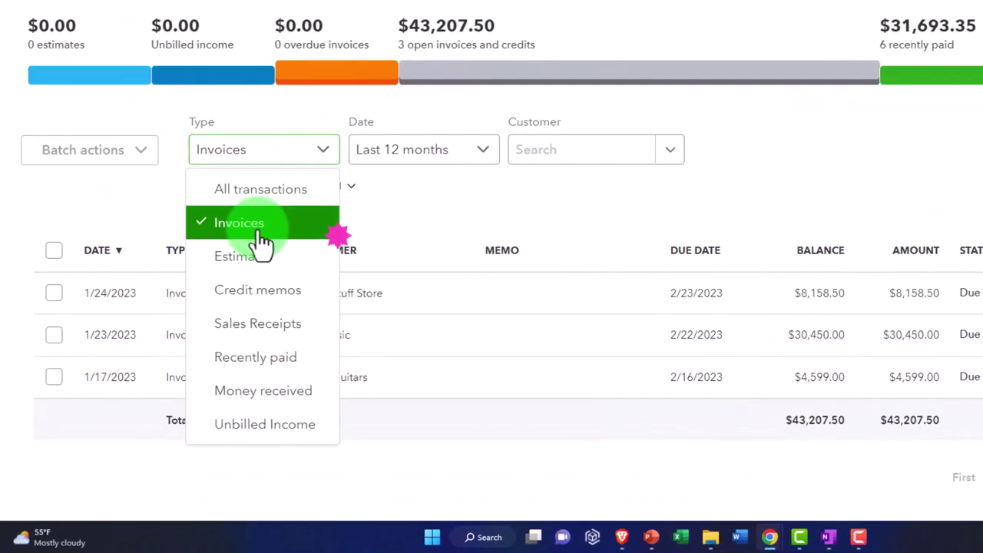
pyautogui.click(235, 192)
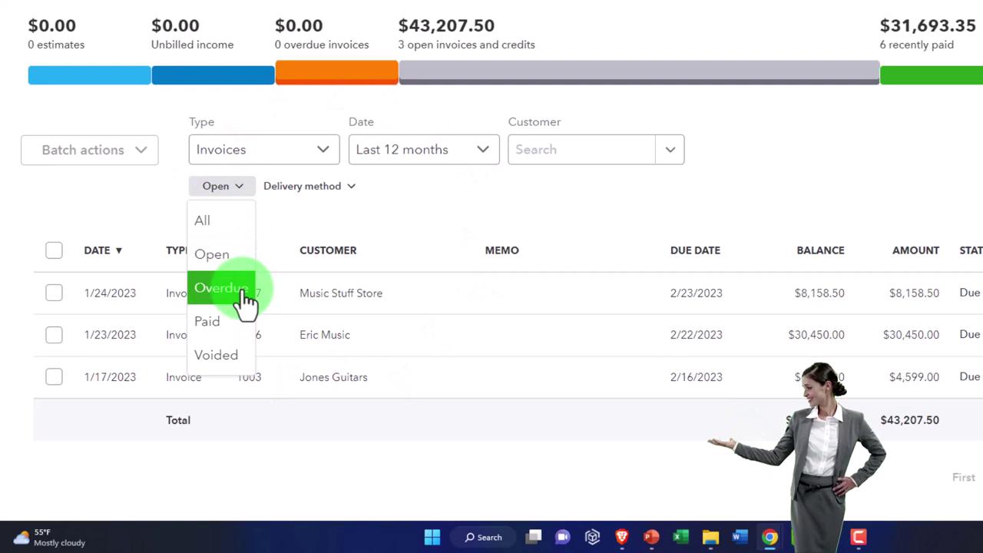
pyautogui.click(221, 223)
pyautogui.click(310, 257)
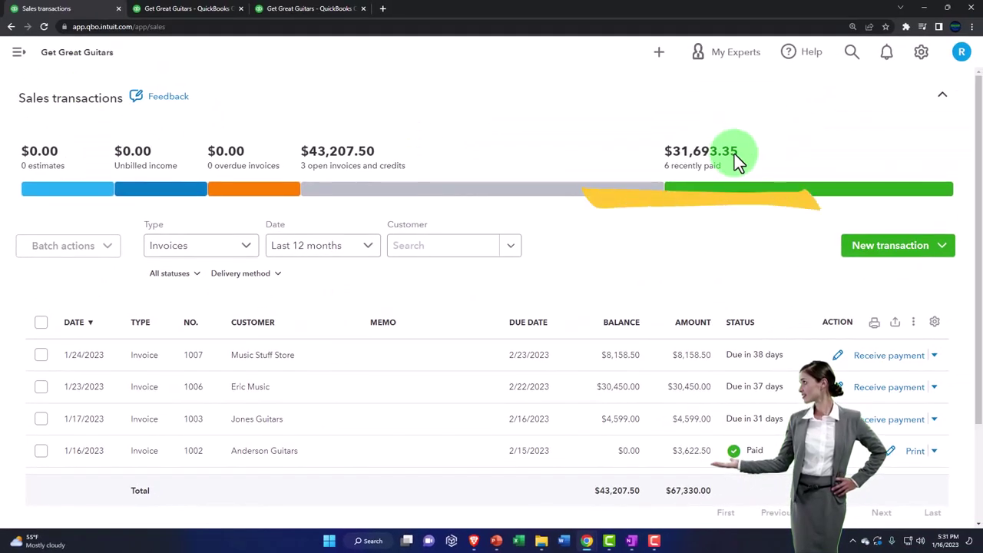
# Switch to the Sample Company window and open the Transactions page of the Bookkeeping section.
pyautogui.hotkey('alt', 'Tab')
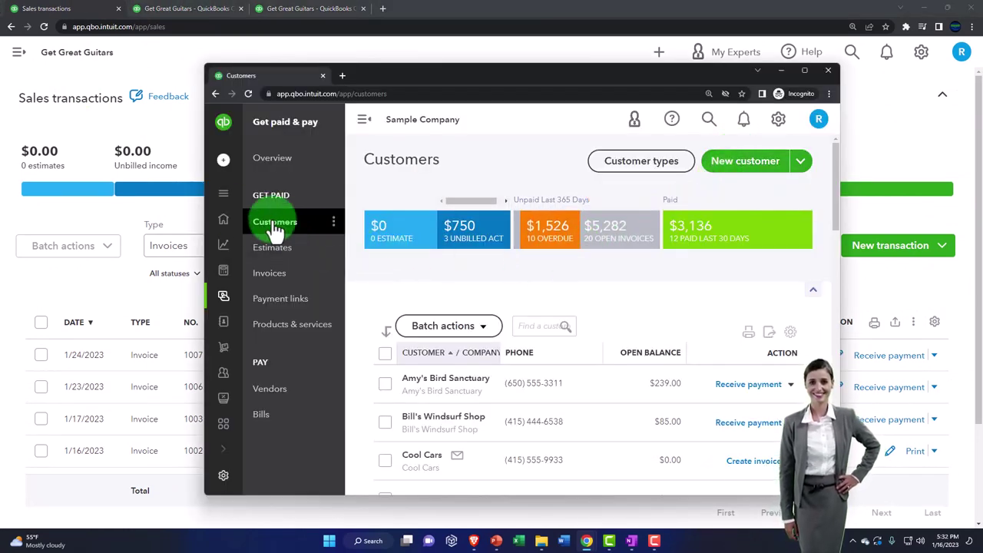
pyautogui.moveTo(234, 221)
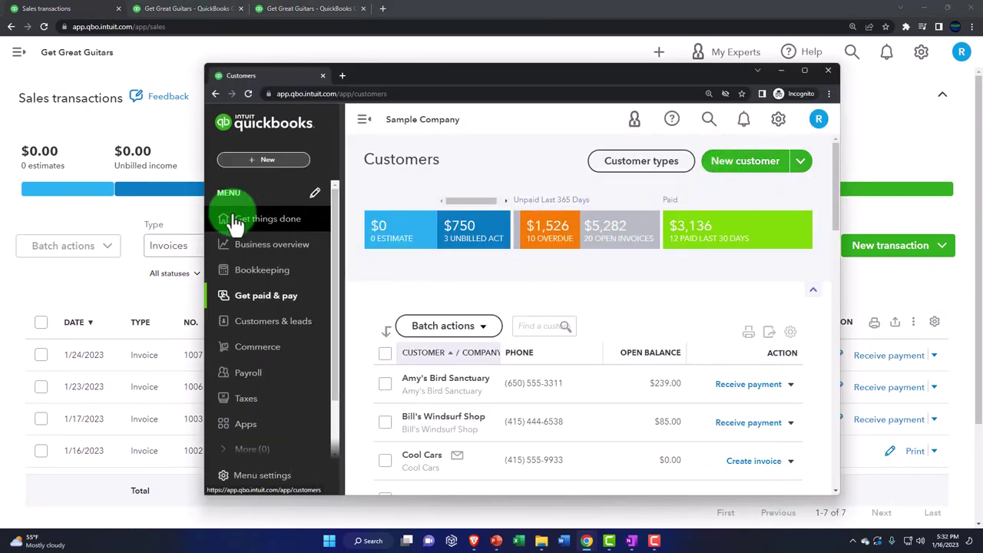
pyautogui.click(248, 280)
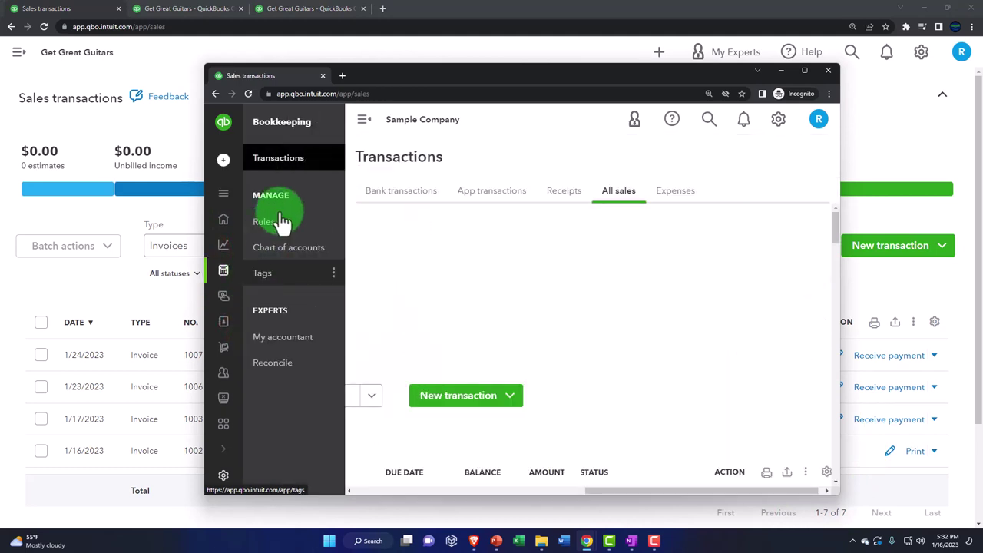
pyautogui.click(334, 166)
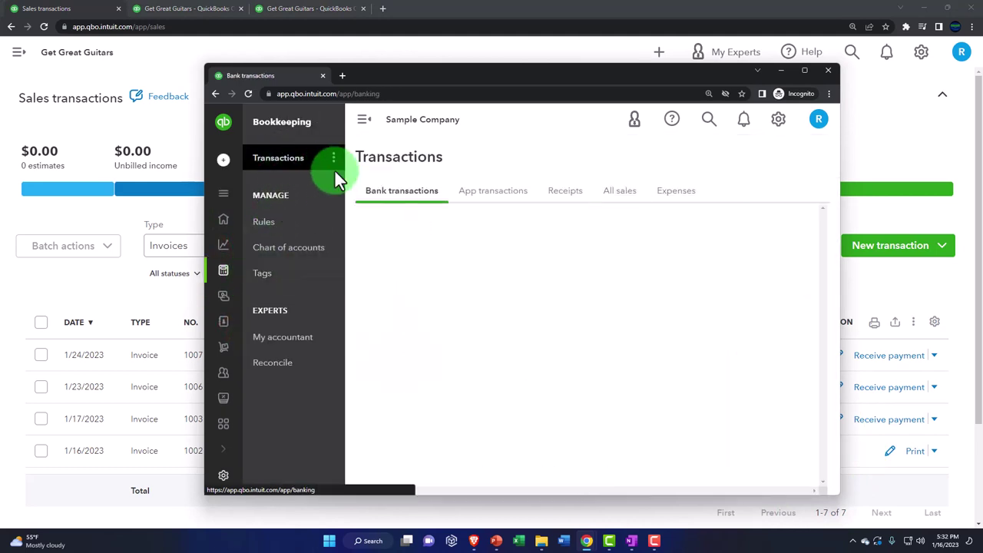
# View the All sales page of the Sample Company's Transactions section, and return to the Get Great Guitars window.
pyautogui.click(619, 192)
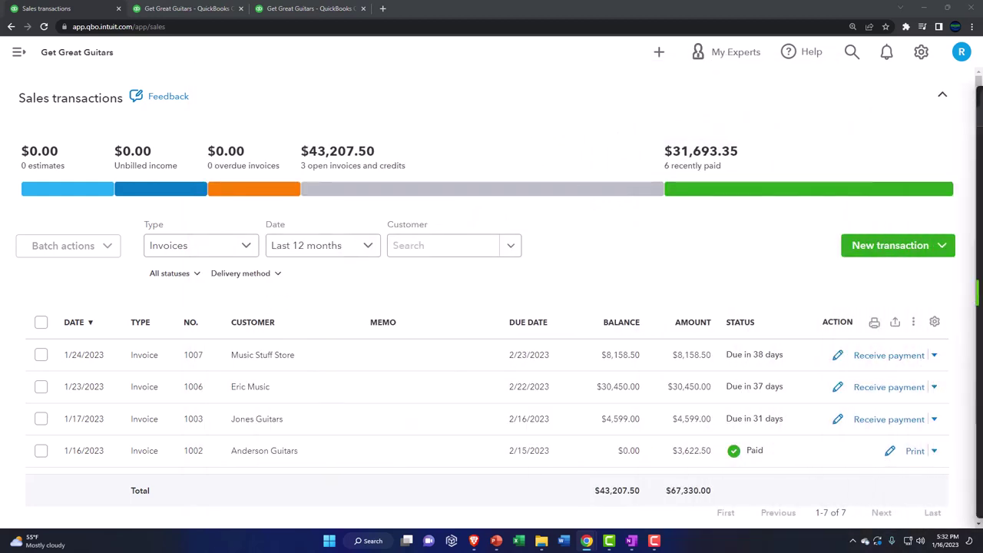
pyautogui.click(184, 254)
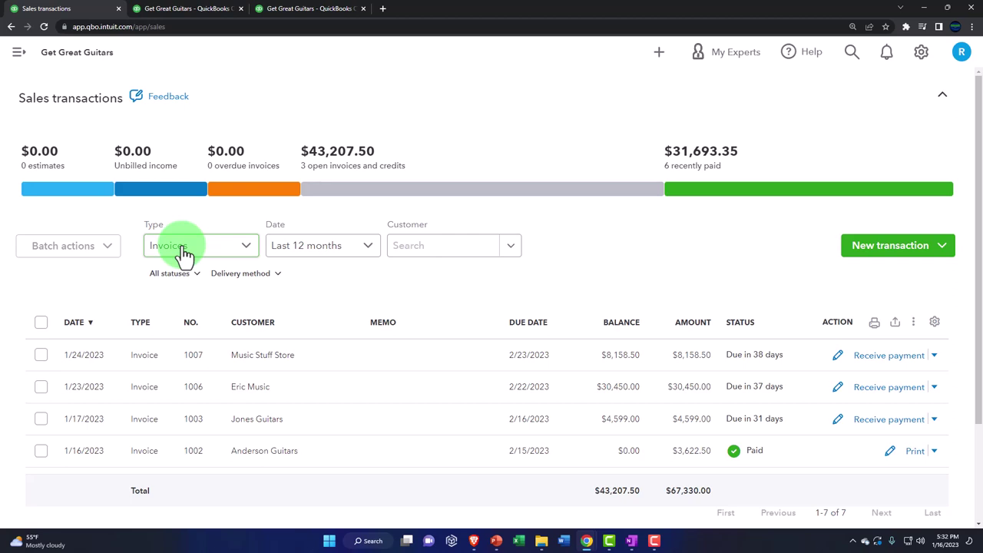
# Switch to the Balance Sheet report and rerun it for 01/01/2023 to 12/31/2023.
pyautogui.click(191, 9)
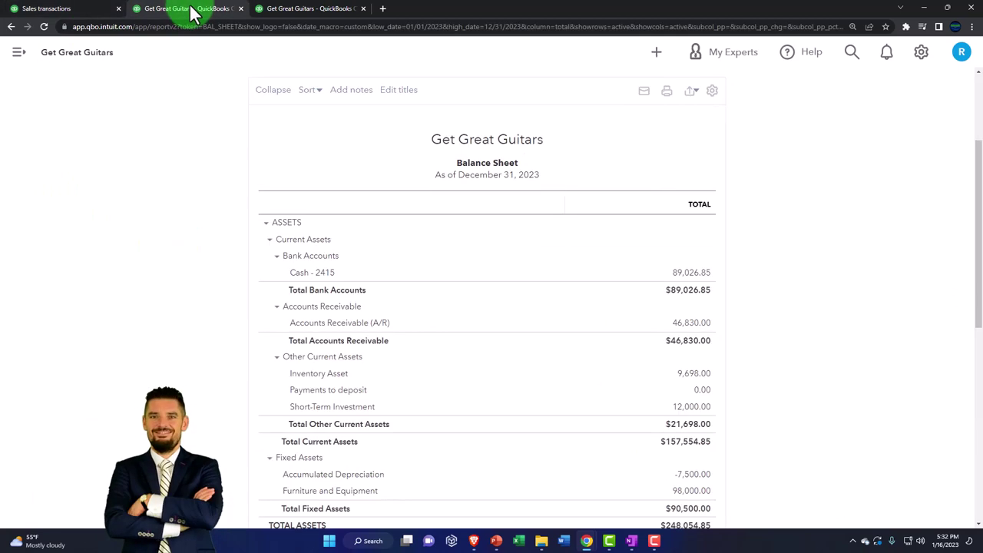
pyautogui.scroll(2, 200, 264)
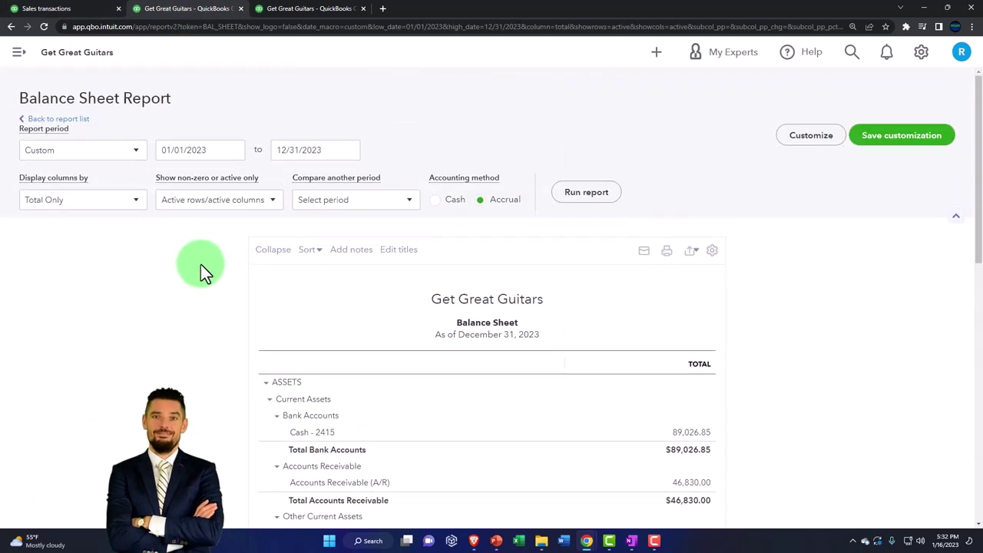
pyautogui.click(581, 193)
pyautogui.scroll(-2, 395, 366)
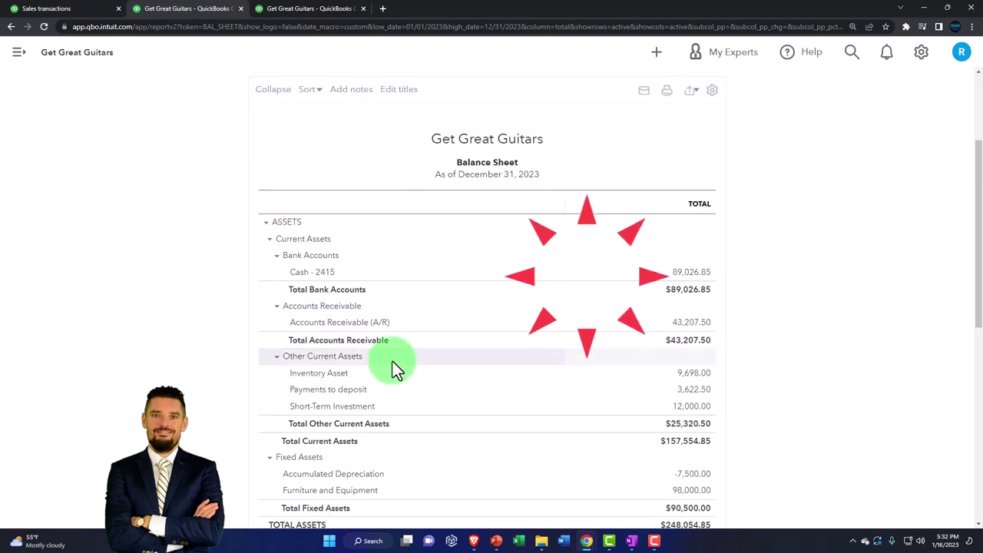
pyautogui.hotkey('ctrl', '+')
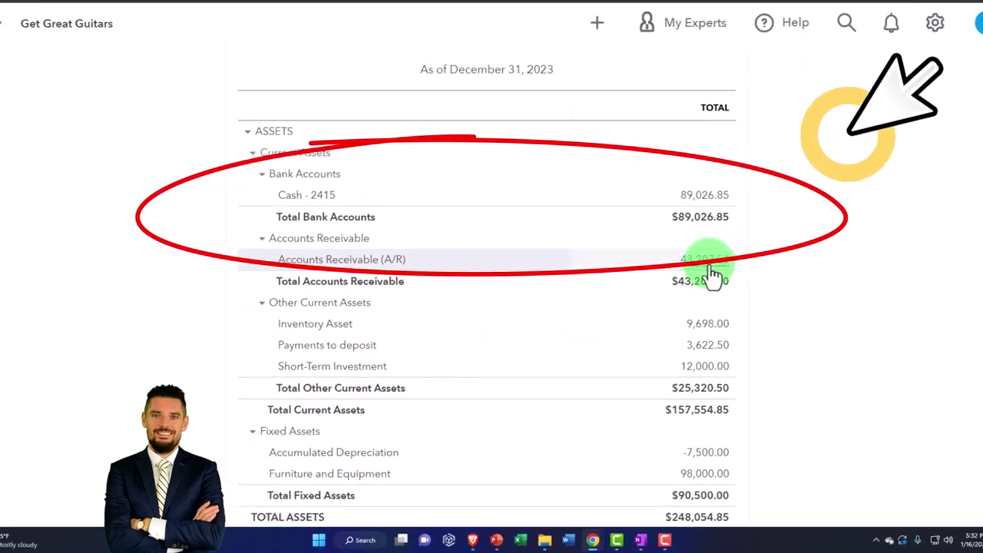
# Drill into Accounts Receivable (A/R), view the 01/25/2023 Anderson Guitars payment, close it and return to the Balance Sheet.
pyautogui.click(712, 275)
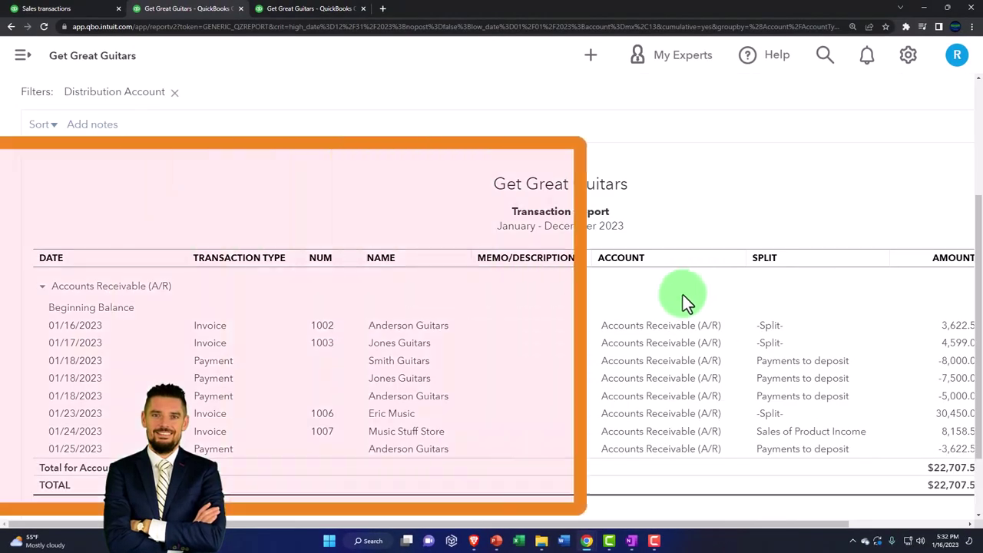
pyautogui.hotkey('ctrl', '-')
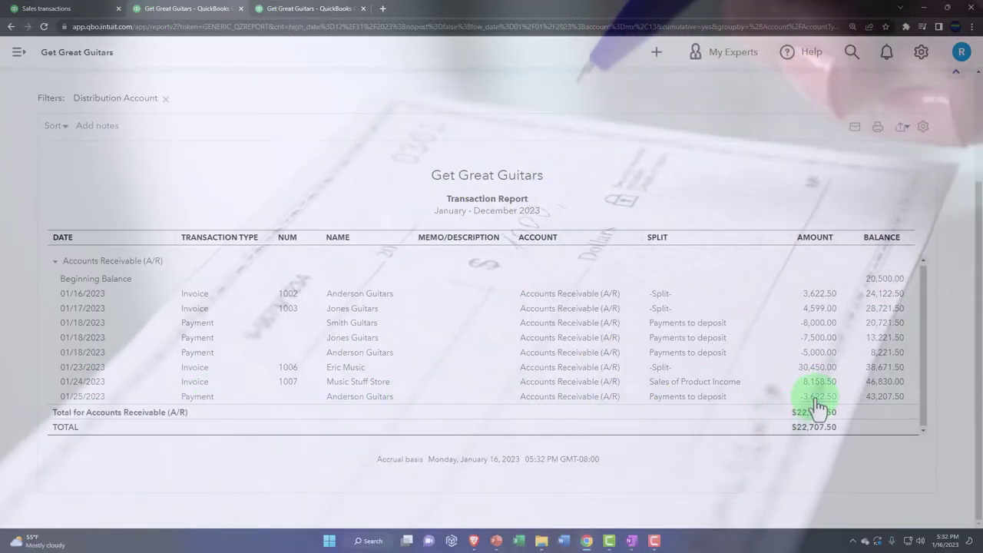
pyautogui.click(817, 398)
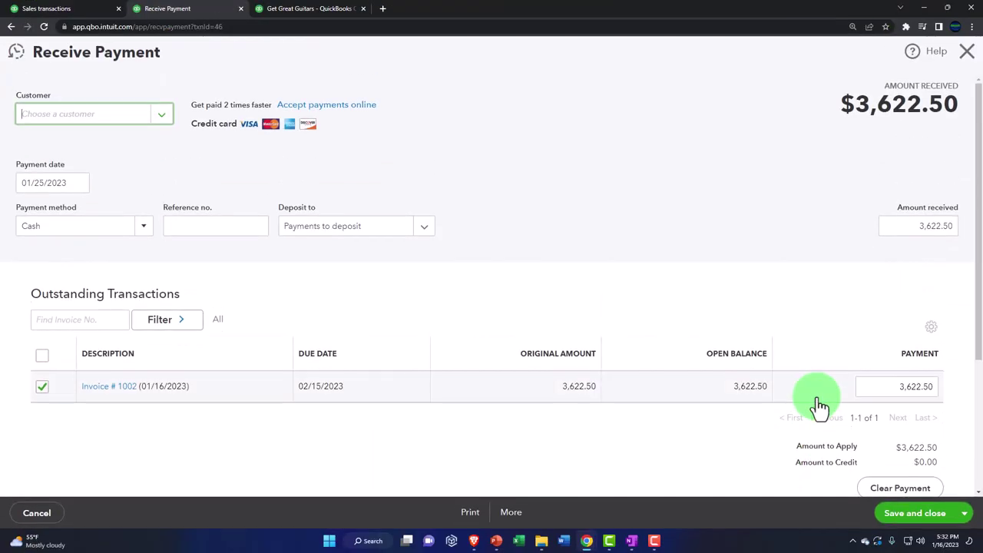
pyautogui.click(967, 51)
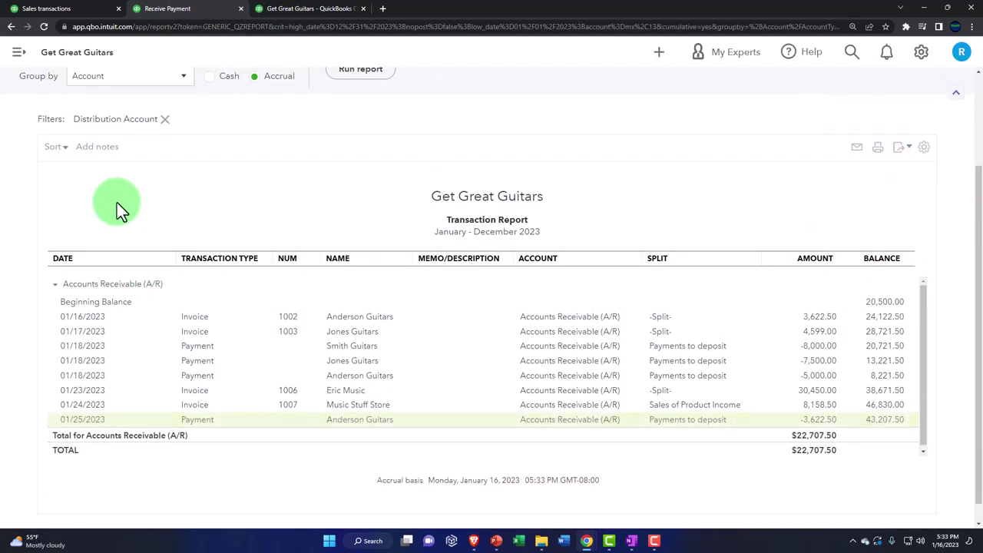
pyautogui.click(97, 122)
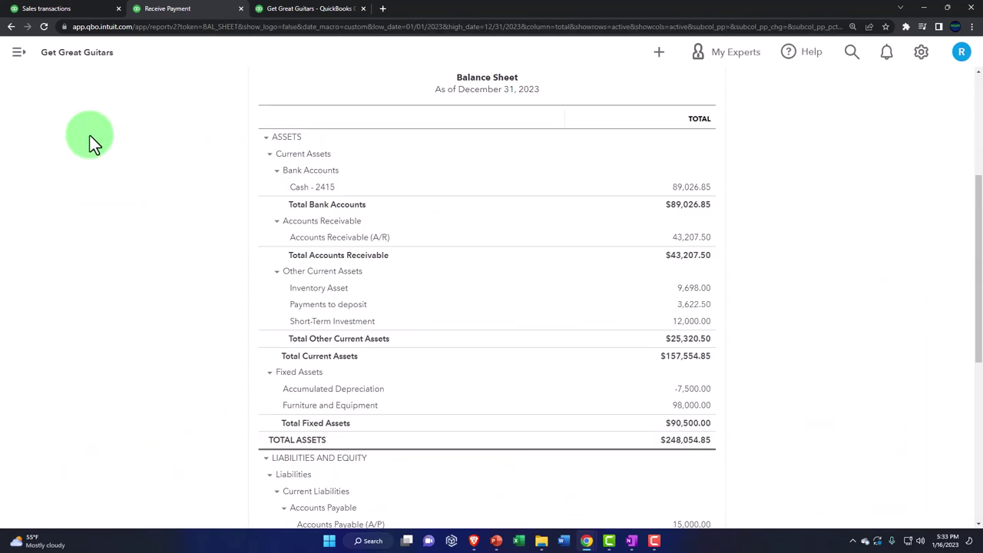
# Drill into the Payments to deposit balance to examine its transactions, and return to the Balance Sheet.
pyautogui.hotkey('ctrl', '+')
pyautogui.hotkey('ctrl', '+')
pyautogui.hotkey('ctrl', '+')
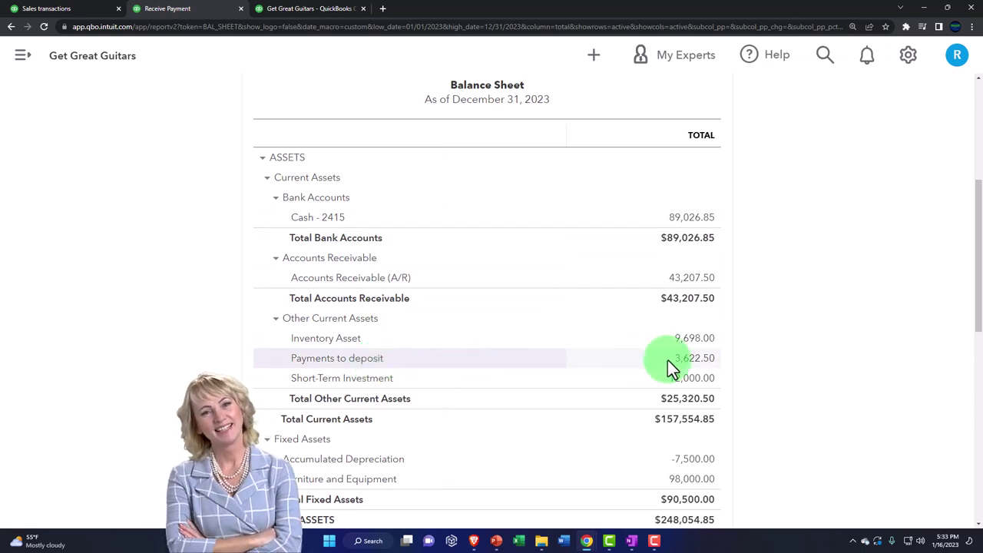
pyautogui.click(692, 370)
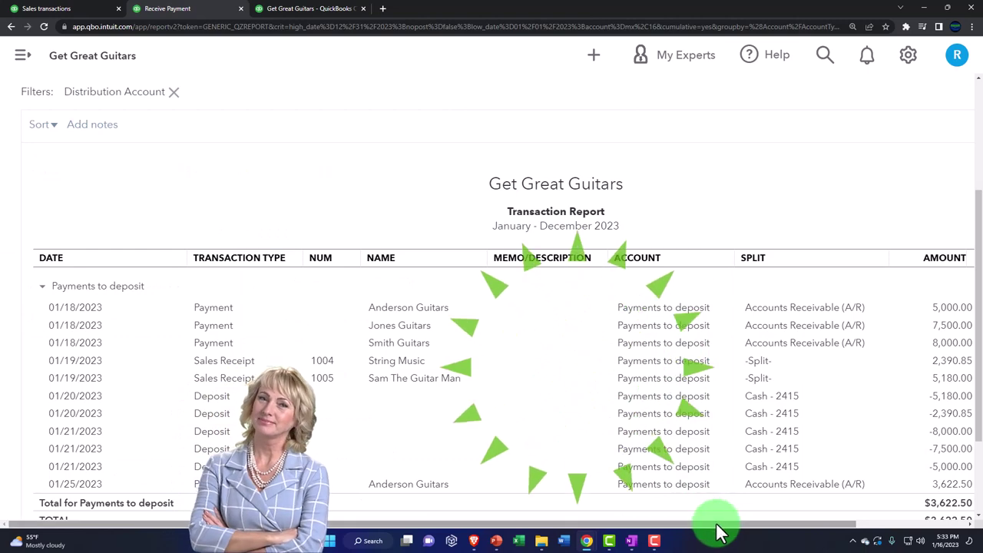
pyautogui.hotkey('ctrl', '-')
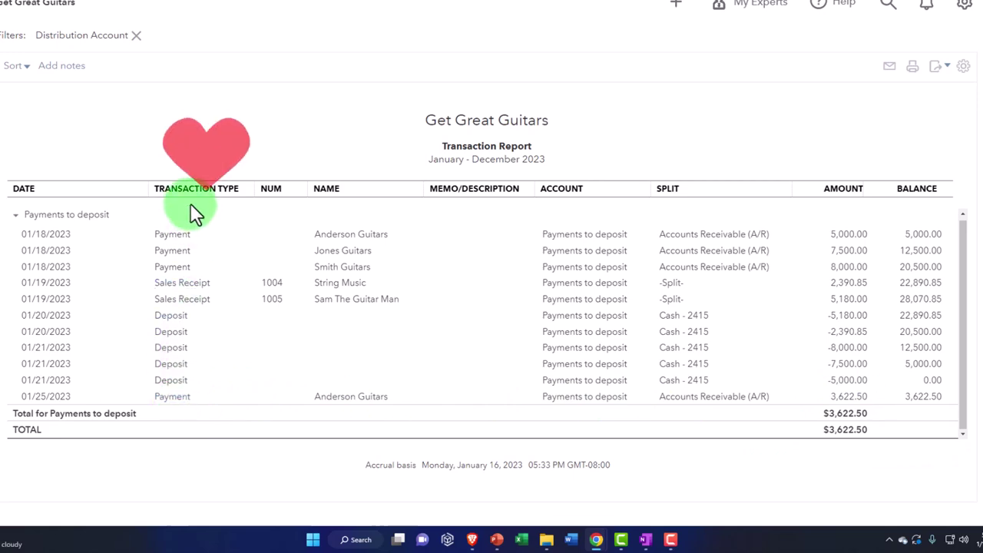
pyautogui.scroll(2, 196, 214)
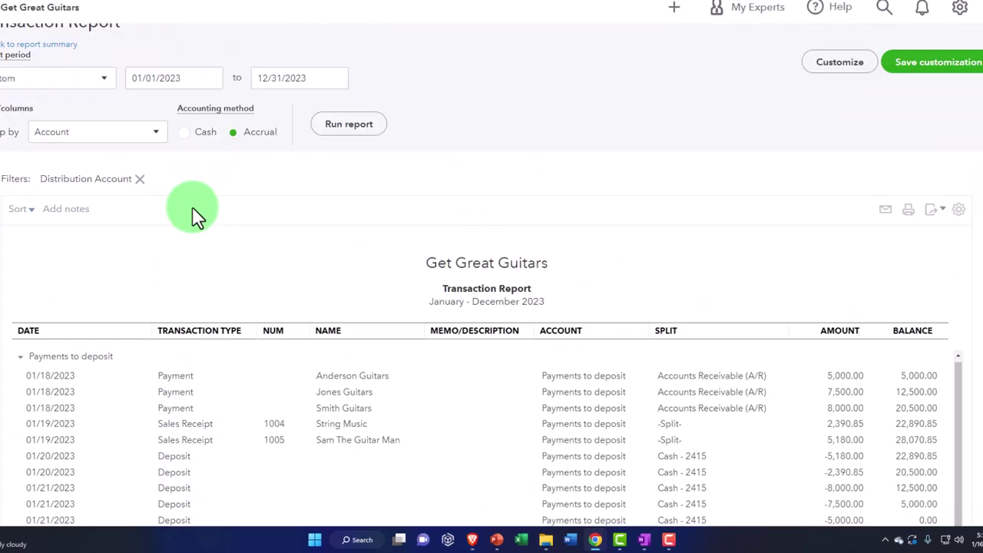
pyautogui.click(46, 44)
pyautogui.scroll(-4, 58, 80)
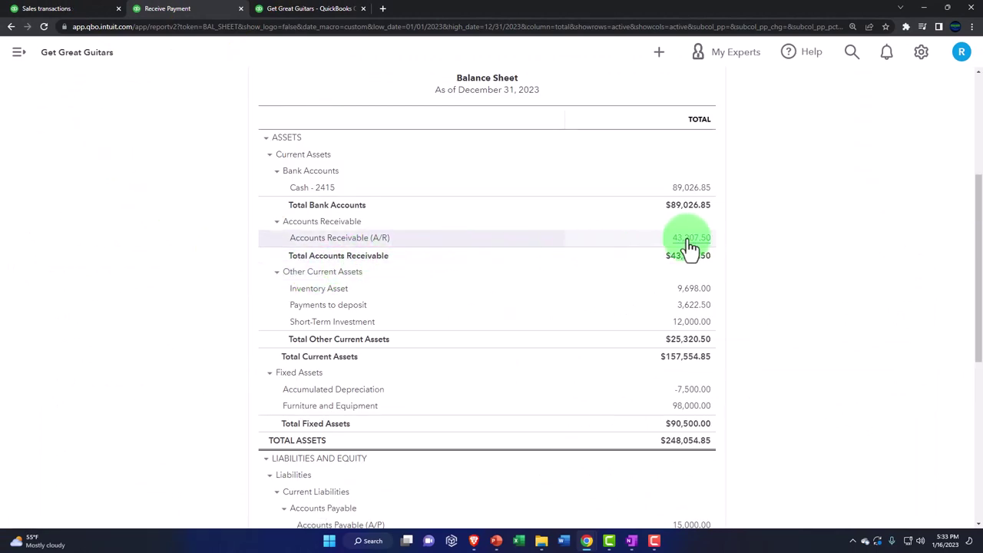
# Duplicate the Profit and Loss browser tab, open the Reports page in the copy and hide the navigation menu.
pyautogui.click(326, 16)
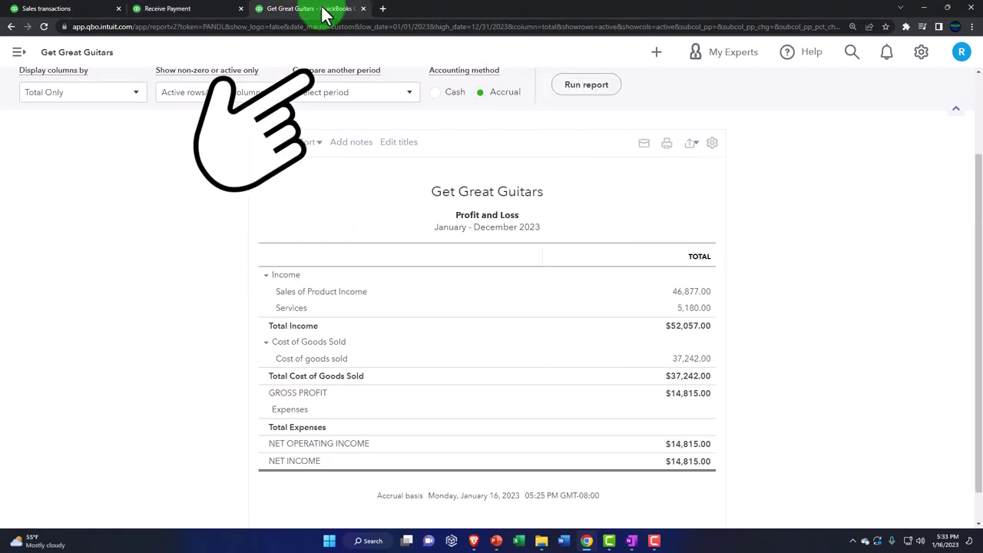
pyautogui.rightClick(326, 16)
pyautogui.click(351, 79)
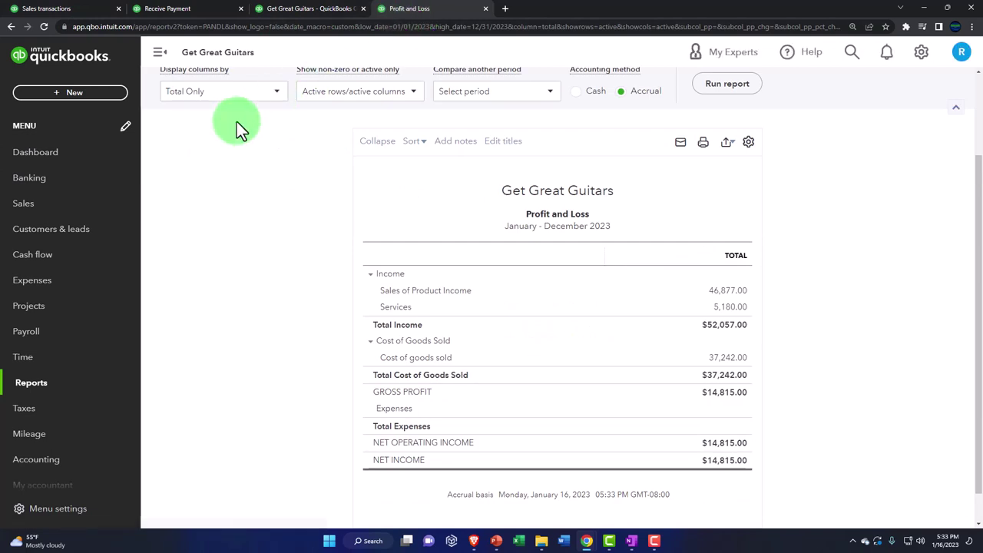
pyautogui.click(57, 389)
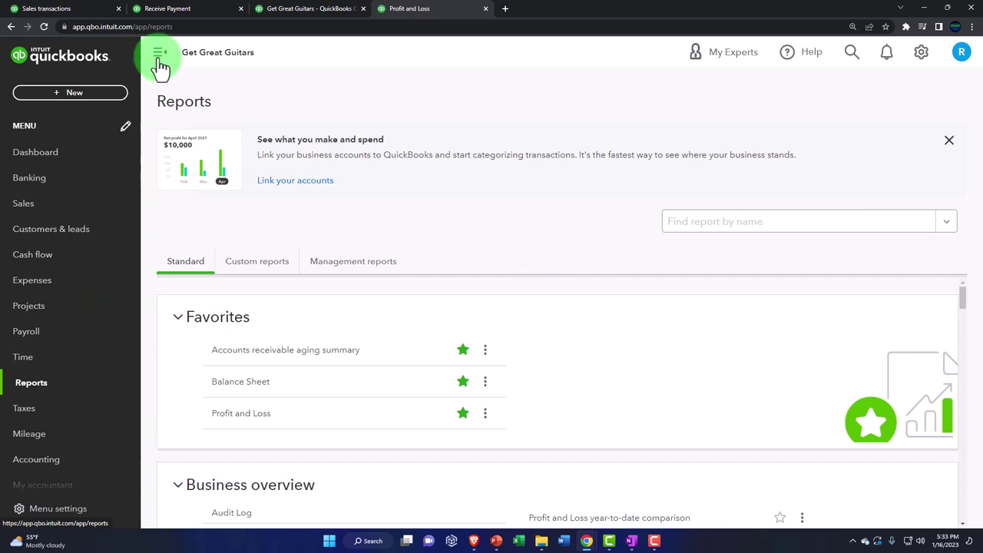
pyautogui.click(159, 53)
# Open the Accounts receivable aging summary report from the Who owes you group of standard reports.
pyautogui.scroll(-4, 231, 323)
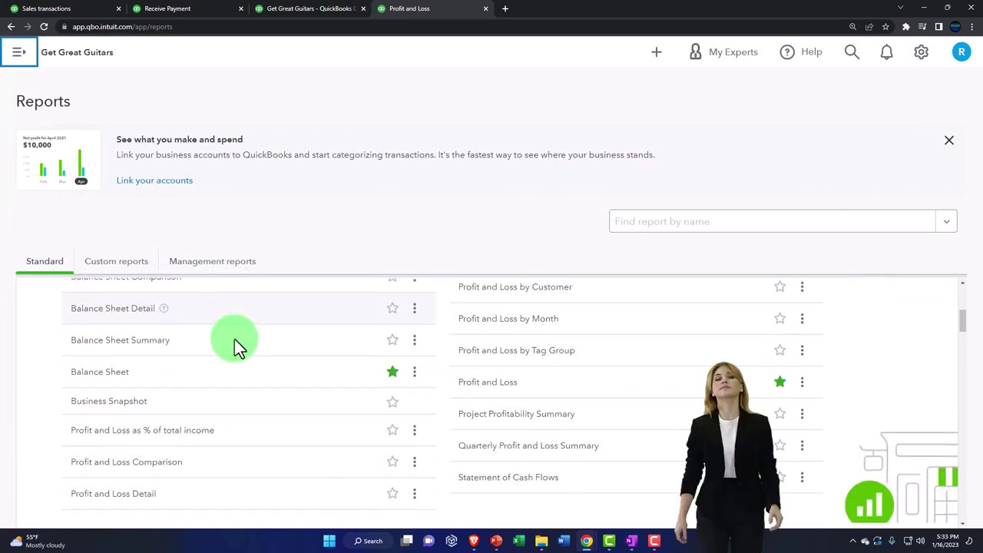
pyautogui.scroll(-5, 235, 339)
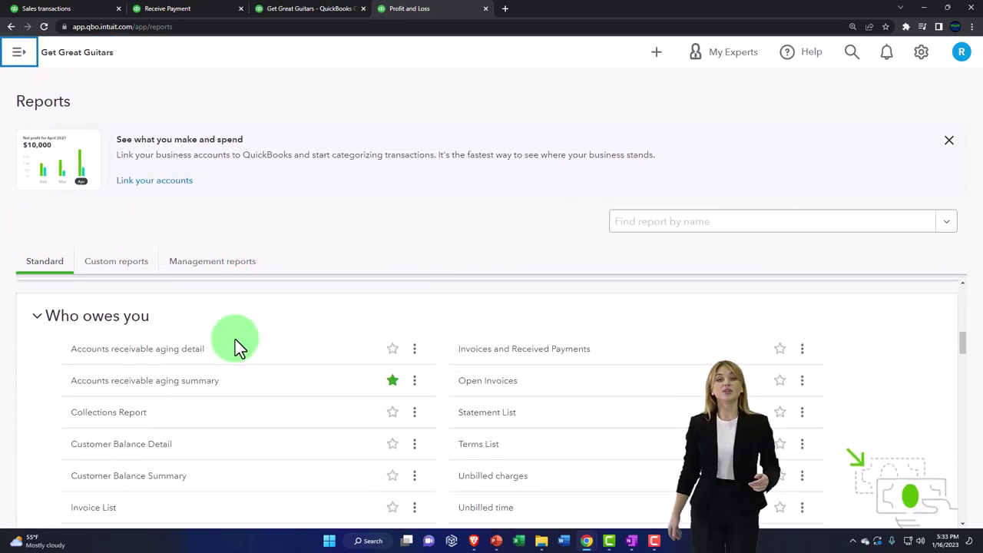
pyautogui.scroll(-1, 235, 339)
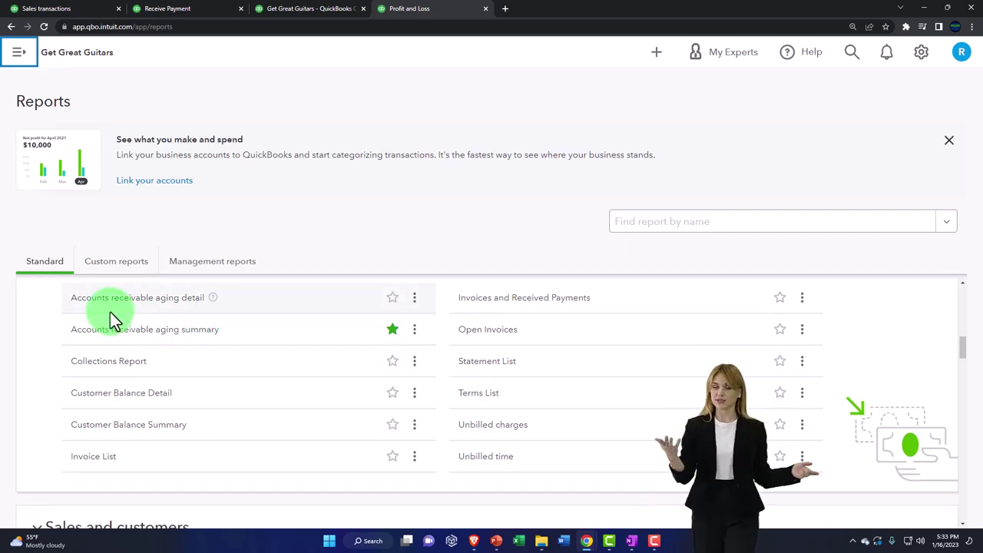
pyautogui.scroll(1, 109, 312)
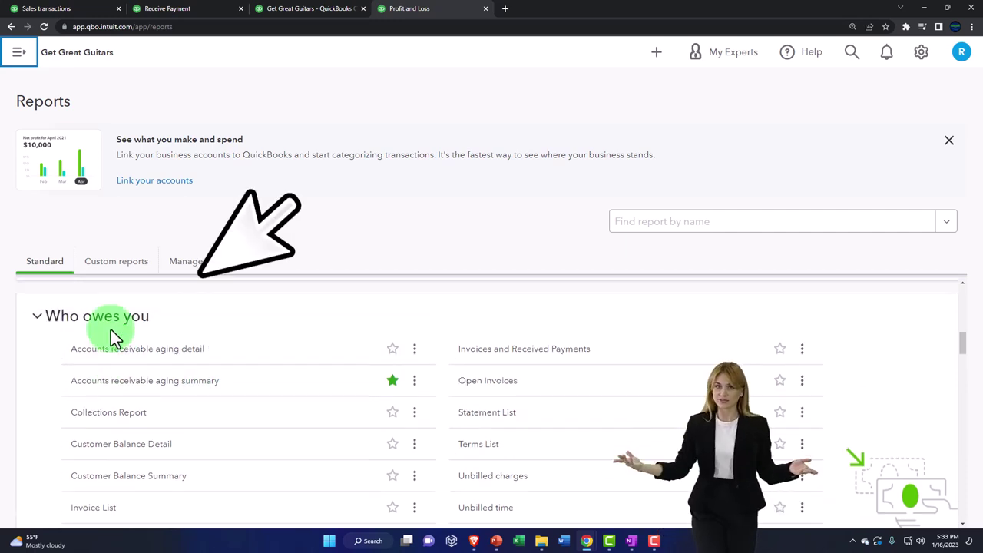
pyautogui.click(152, 381)
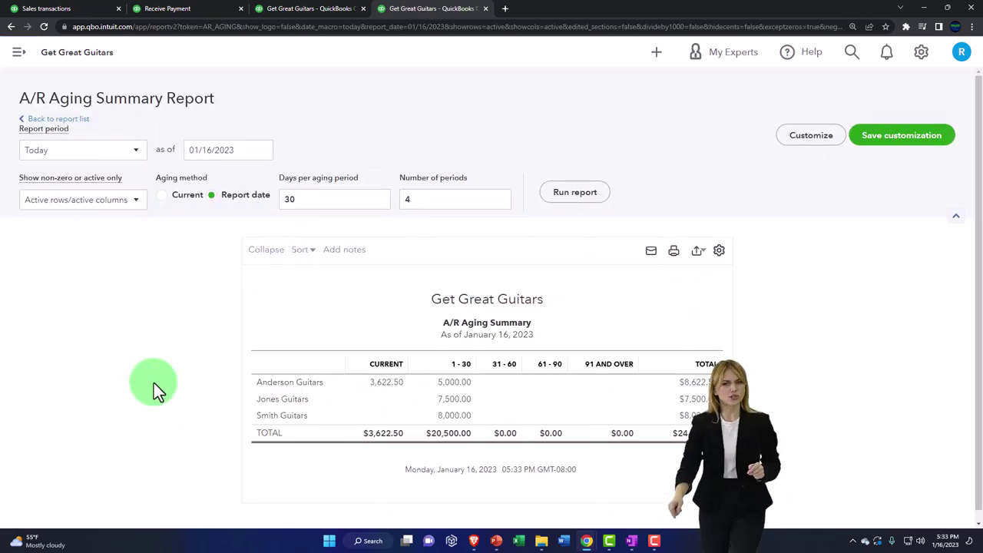
# Set the A/R Aging Summary's as-of date to 12/31/2023 and run the report.
pyautogui.tripleClick(239, 152)
pyautogui.write('0')
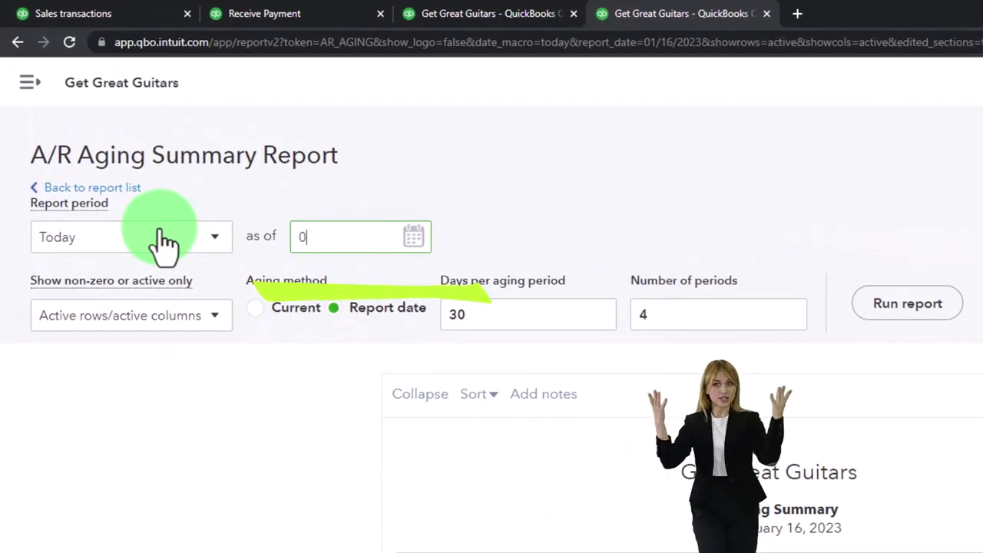
pyautogui.write('1')
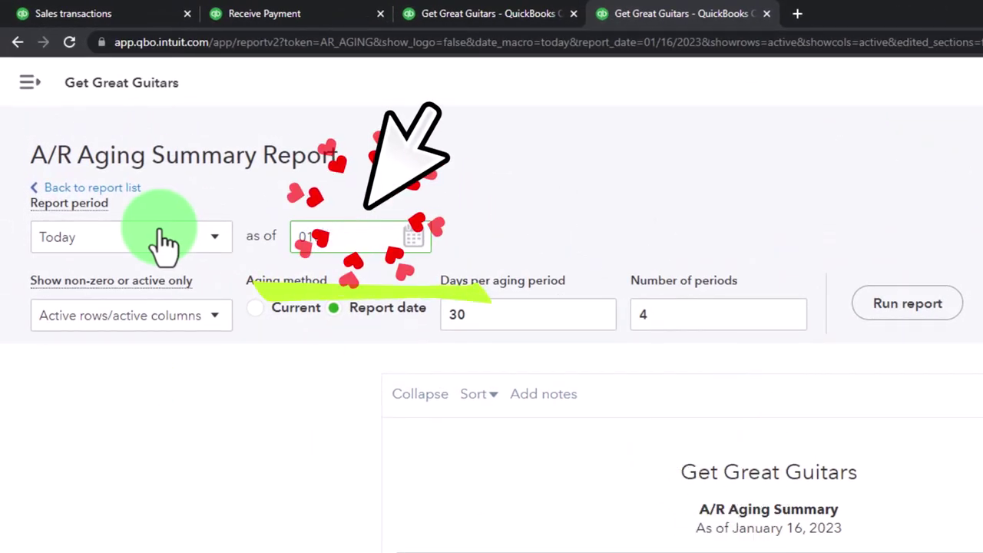
pyautogui.write('012/31/2023')
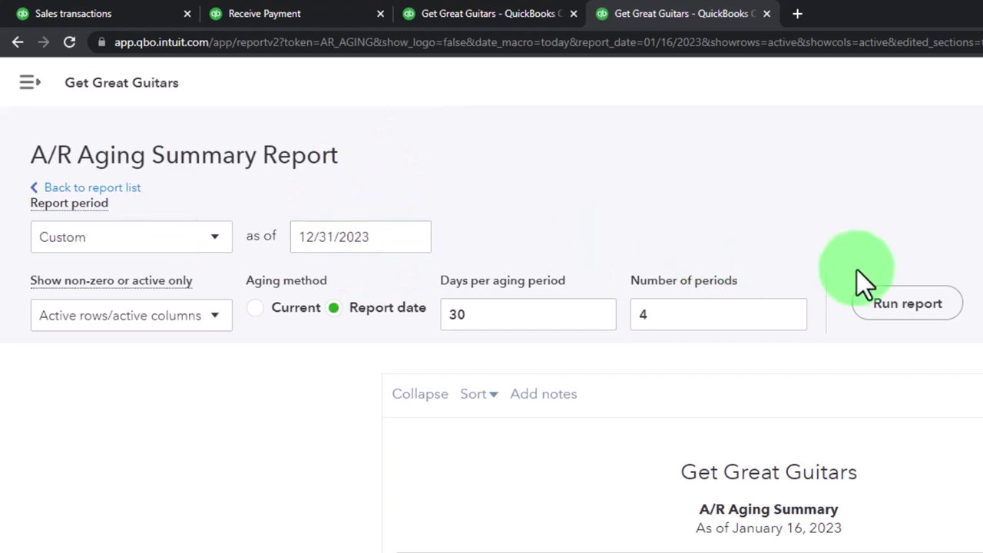
pyautogui.click(906, 307)
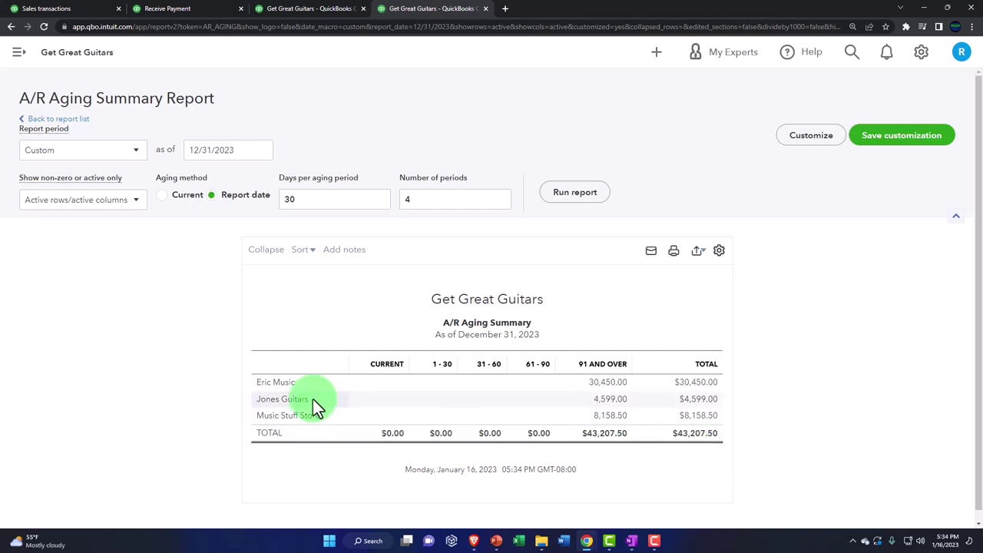
# Check Accounts Receivable and Payments to deposit on the Balance Sheet, and return to the Sales transactions page.
pyautogui.click(198, 13)
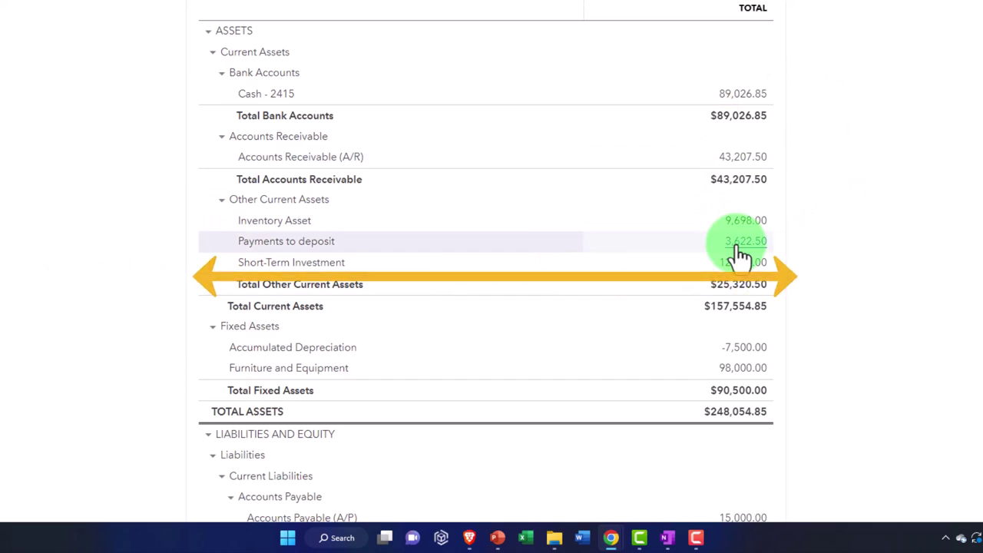
pyautogui.click(83, 11)
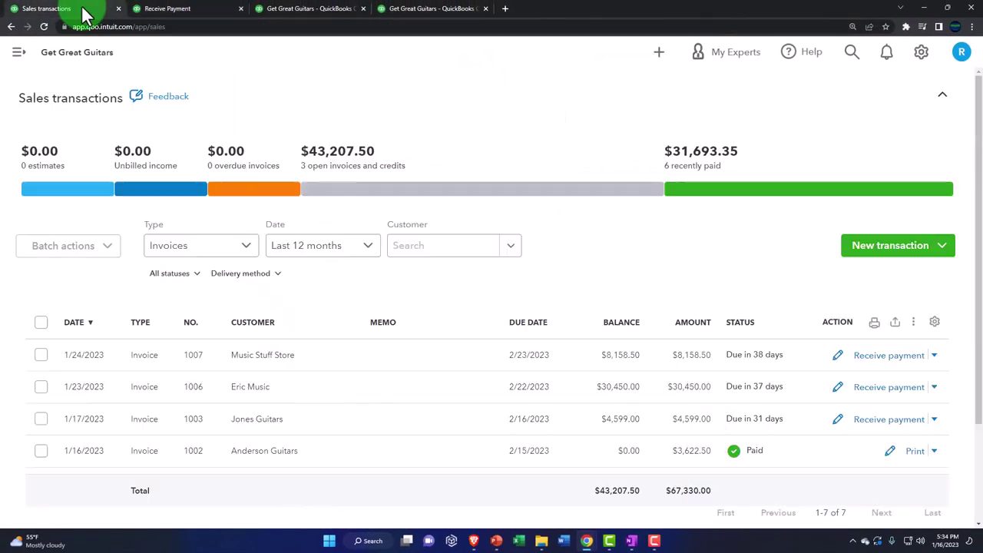
# Open a new Bank deposit form to view the Anderson Guitars payment awaiting deposit, and close it without saving.
pyautogui.click(658, 54)
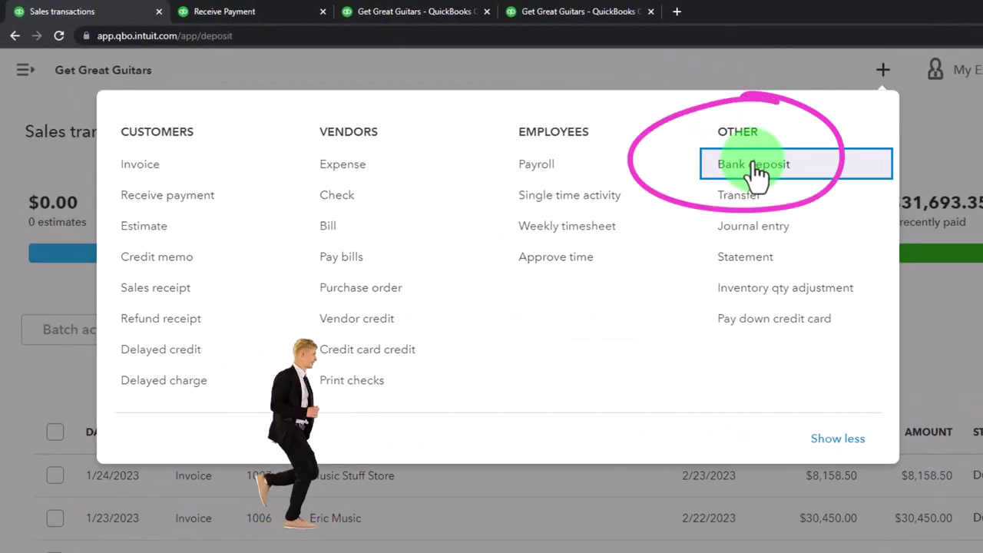
pyautogui.click(562, 122)
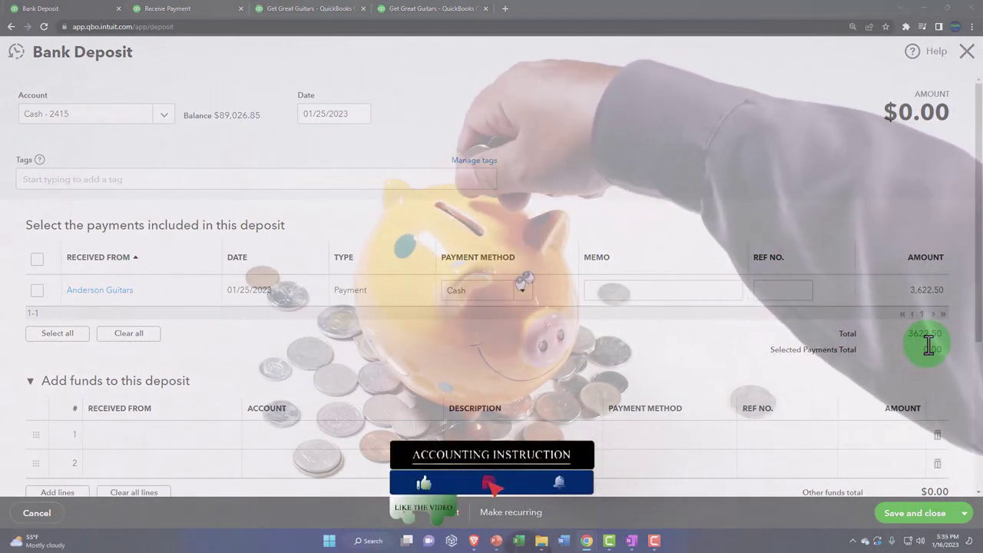
pyautogui.click(966, 54)
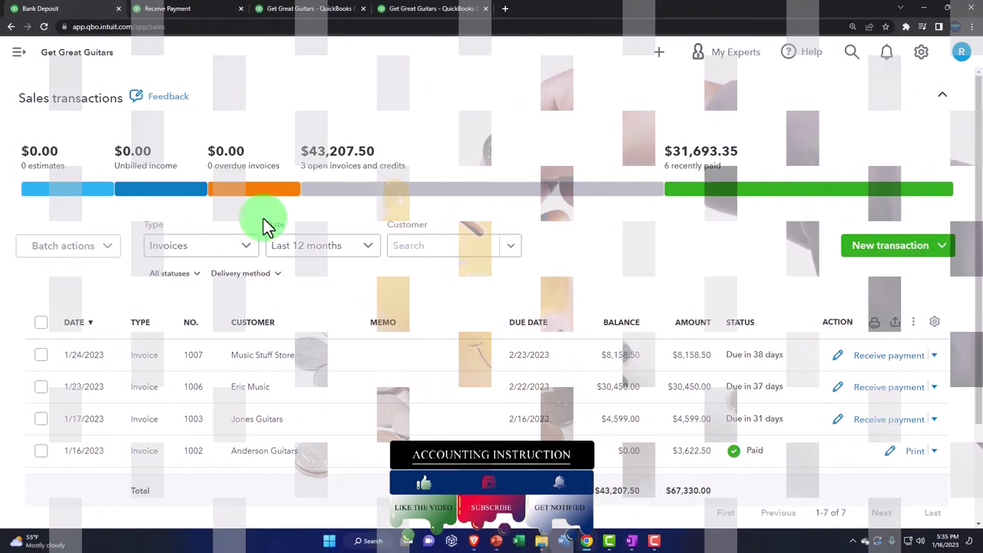
# Show the navigation menu beside the Sales transactions page.
pyautogui.click(209, 163)
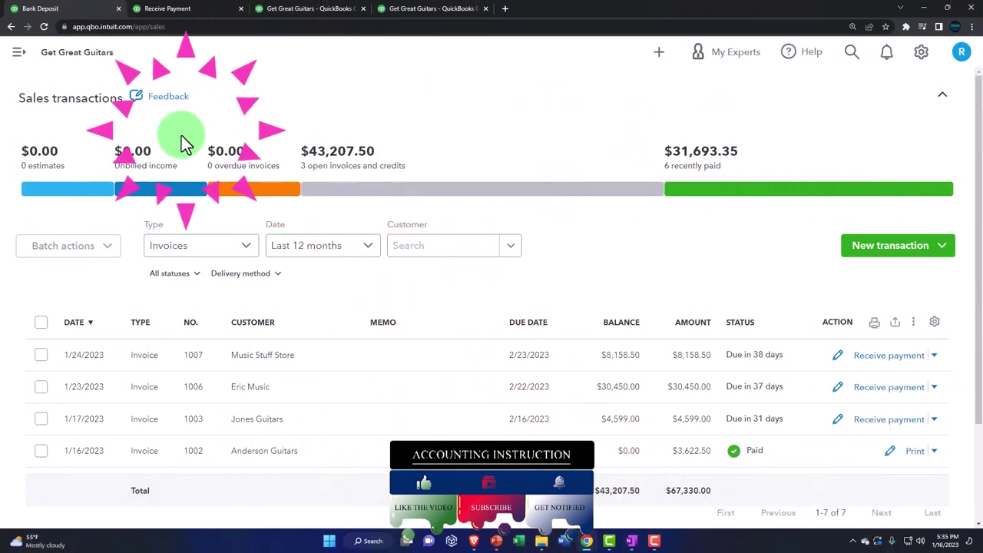
pyautogui.click(19, 61)
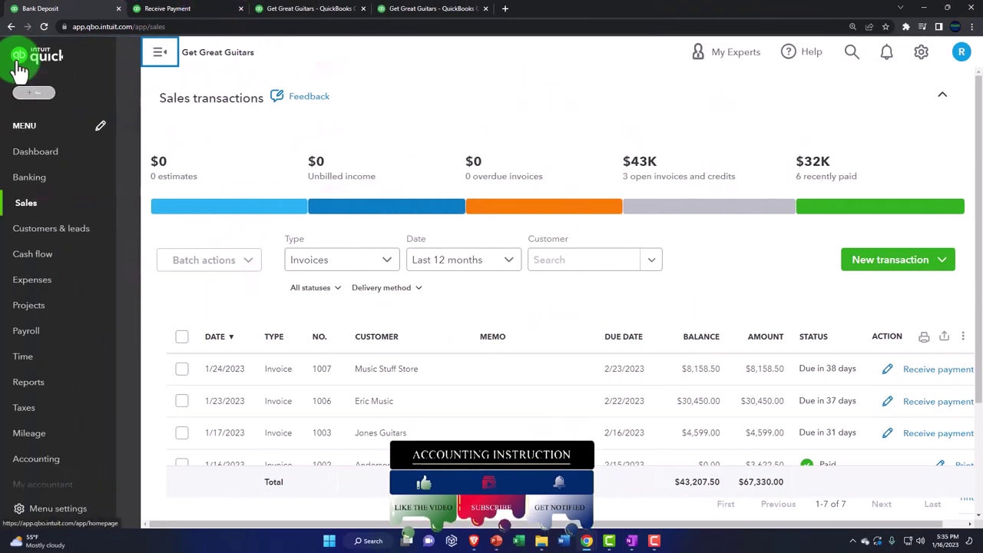
# Open the Customers list from the sales section and hide the navigation menu.
pyautogui.click(31, 205)
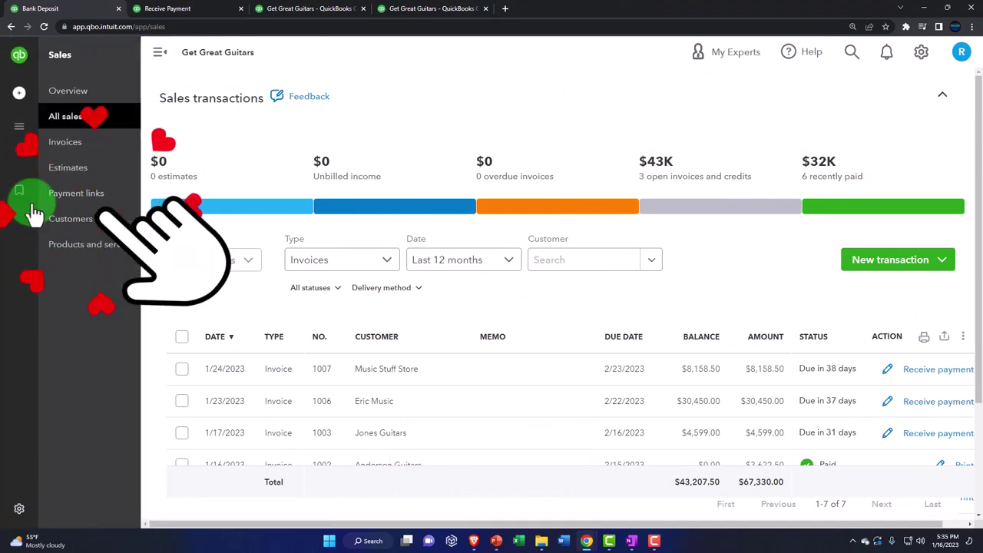
pyautogui.click(69, 121)
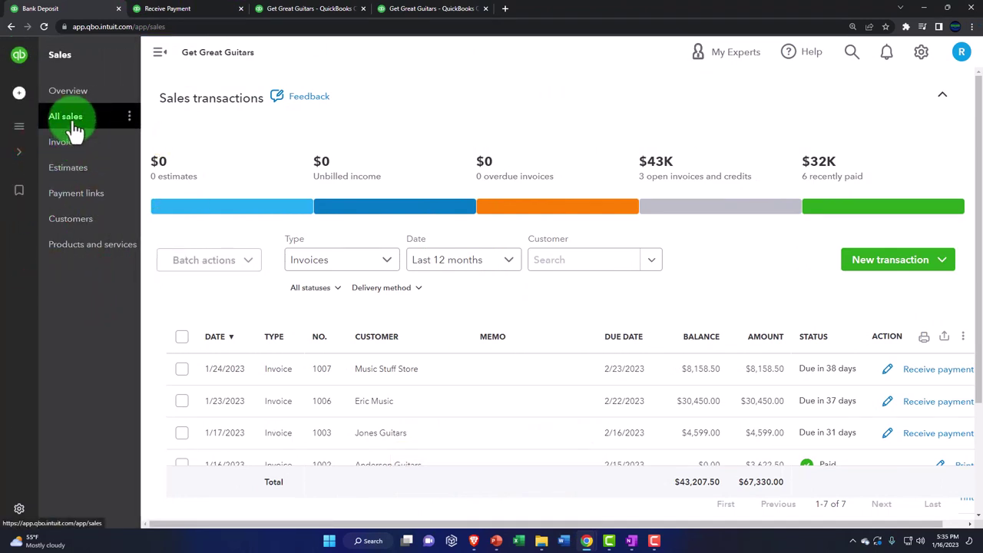
pyautogui.click(79, 224)
pyautogui.click(156, 54)
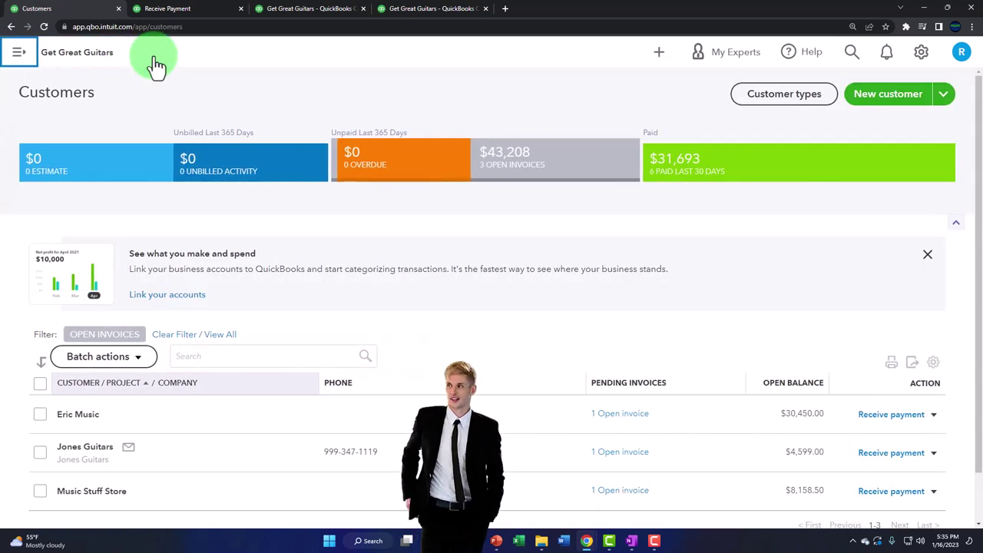
# Filter the Customers list to show only customers with open invoices.
pyautogui.click(538, 163)
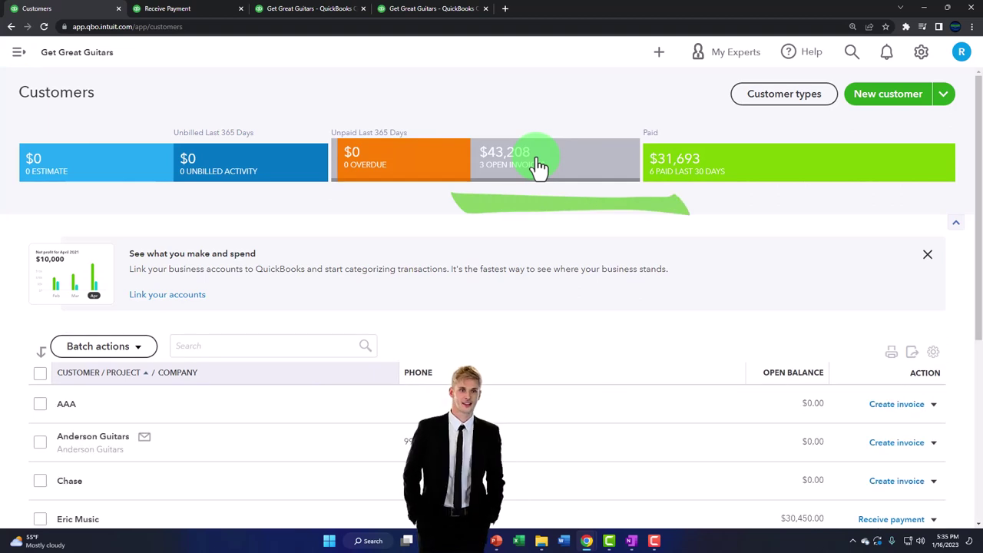
pyautogui.scroll(-1, 521, 193)
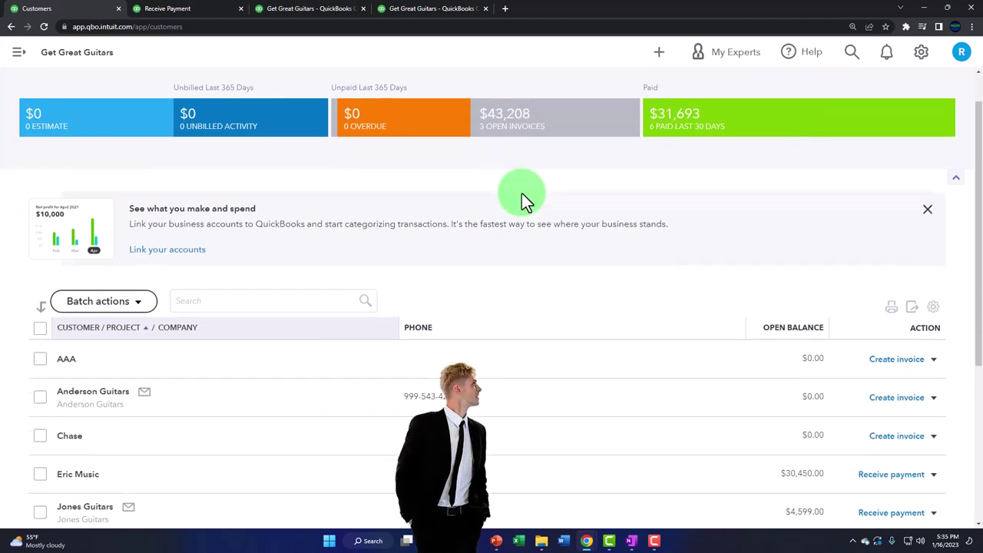
pyautogui.scroll(-1, 521, 192)
pyautogui.scroll(2, 521, 193)
pyautogui.click(527, 176)
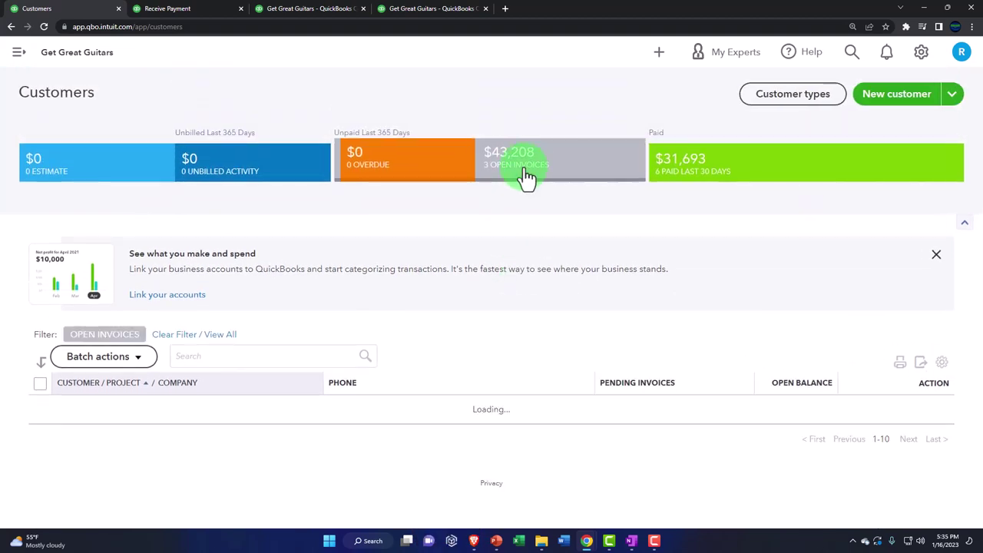
pyautogui.scroll(-1, 511, 251)
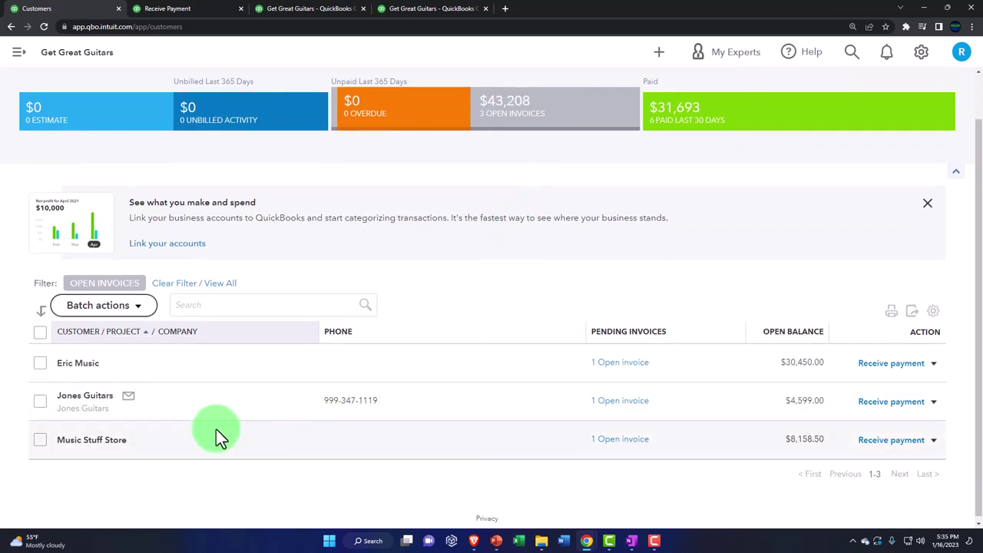
# Start a received payment for Eric Music's open invoice 1006 and set its payment method to Cash.
pyautogui.click(77, 367)
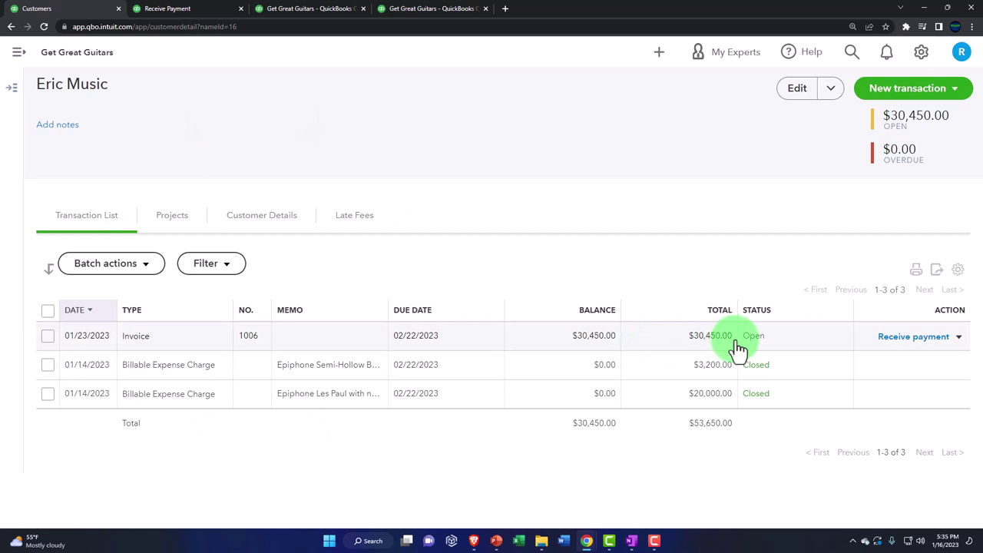
pyautogui.click(939, 339)
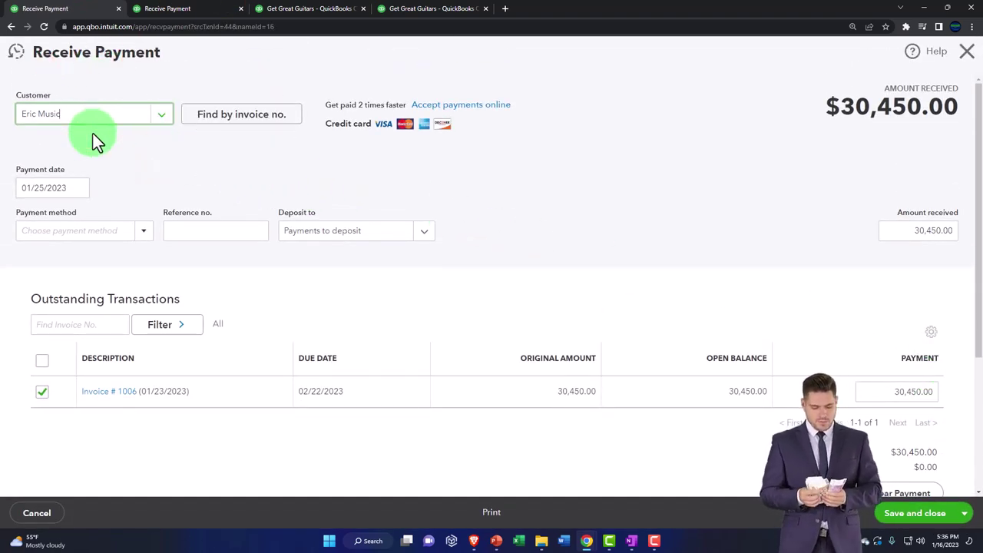
pyautogui.press('Tab')
pyautogui.press('Tab')
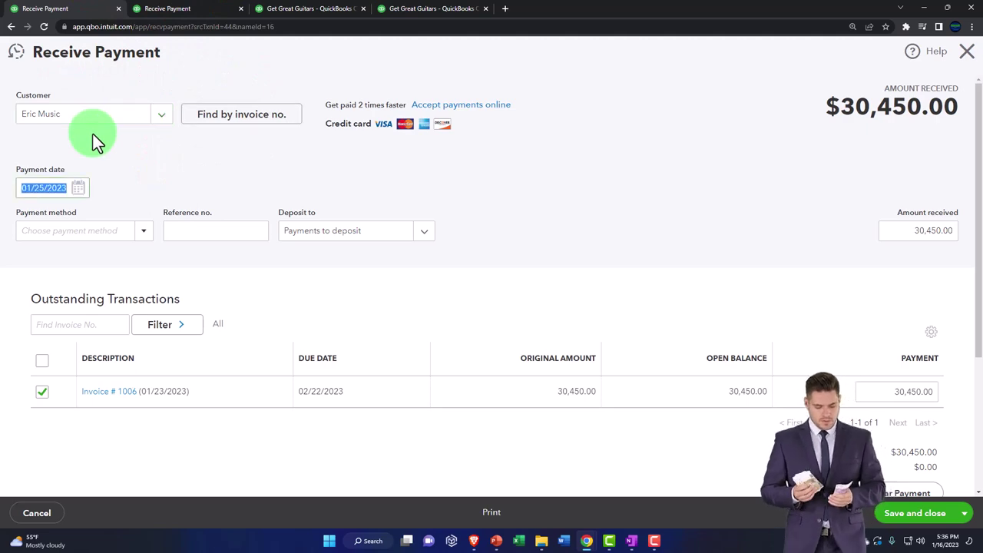
pyautogui.press('Tab')
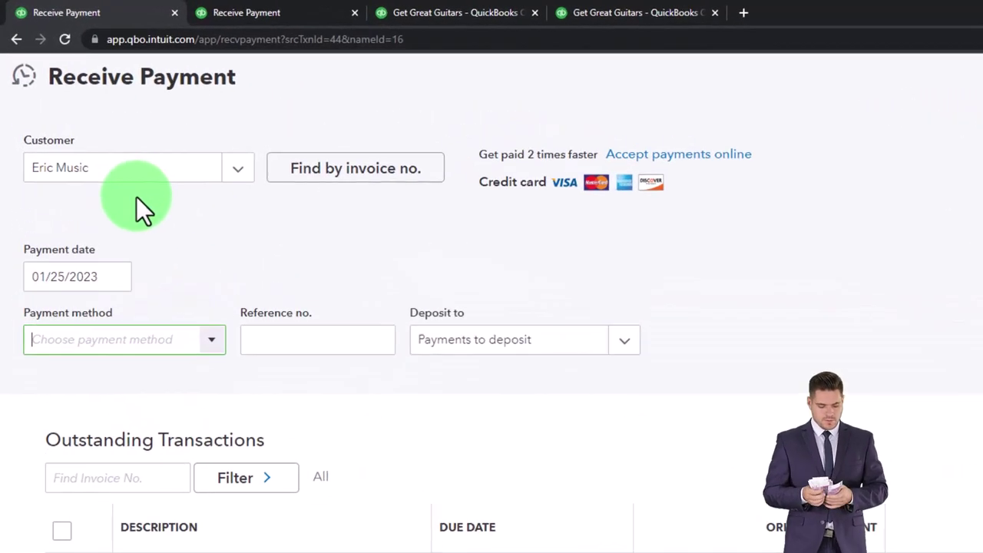
pyautogui.write('ca')
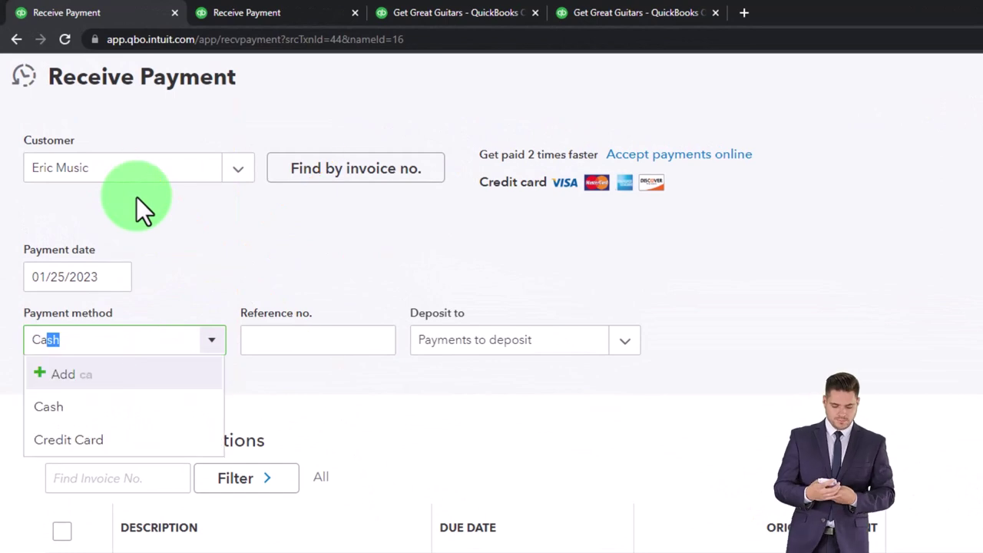
pyautogui.press('Tab')
pyautogui.press('Tab')
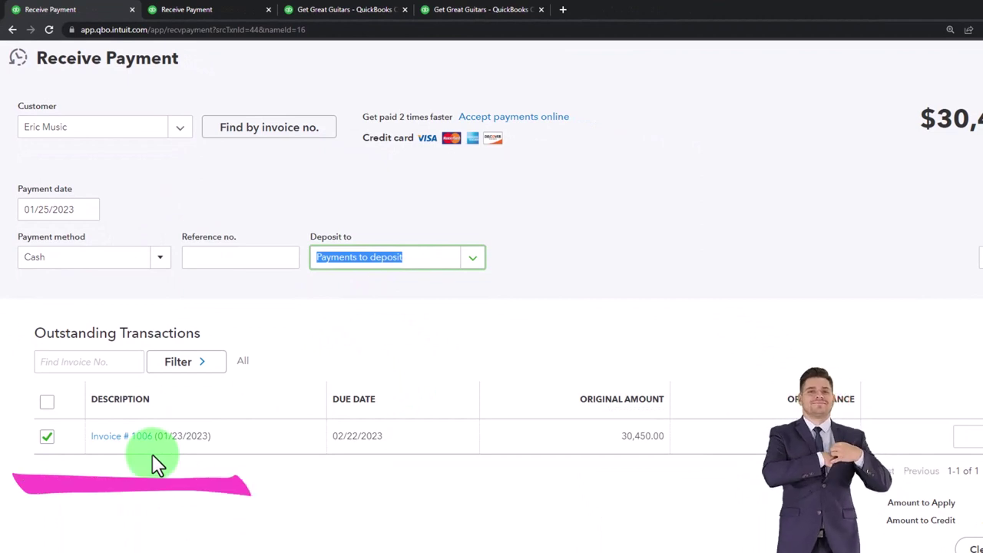
# Review the deposit account options, keep Payments to deposit, and save and close Eric Music's payment.
pyautogui.scroll(-1, 153, 455)
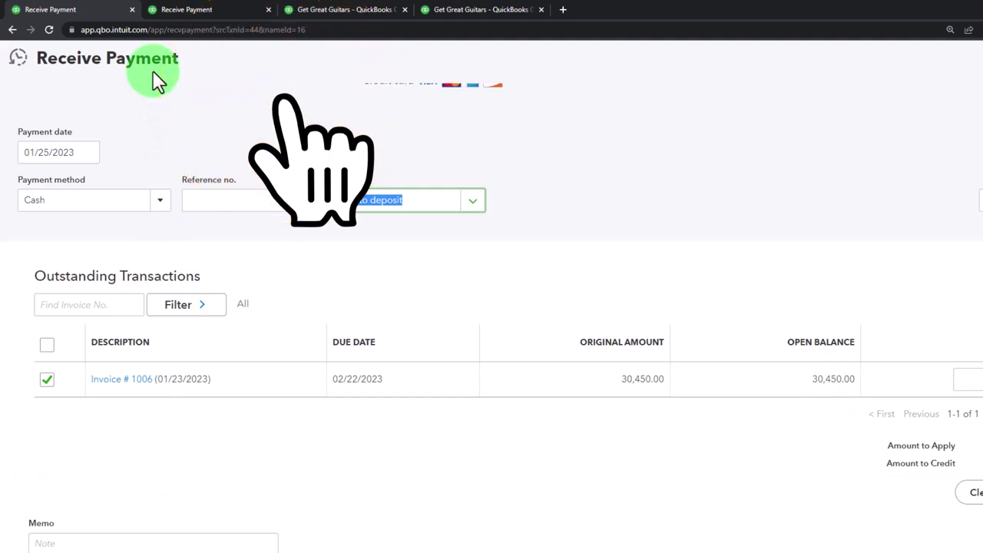
pyautogui.scroll(1, 182, 173)
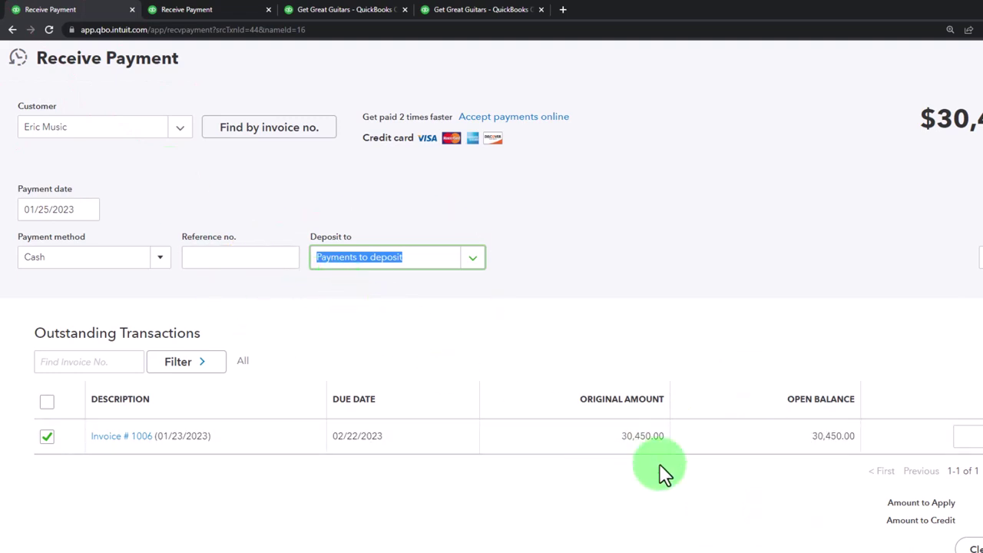
pyautogui.click(473, 259)
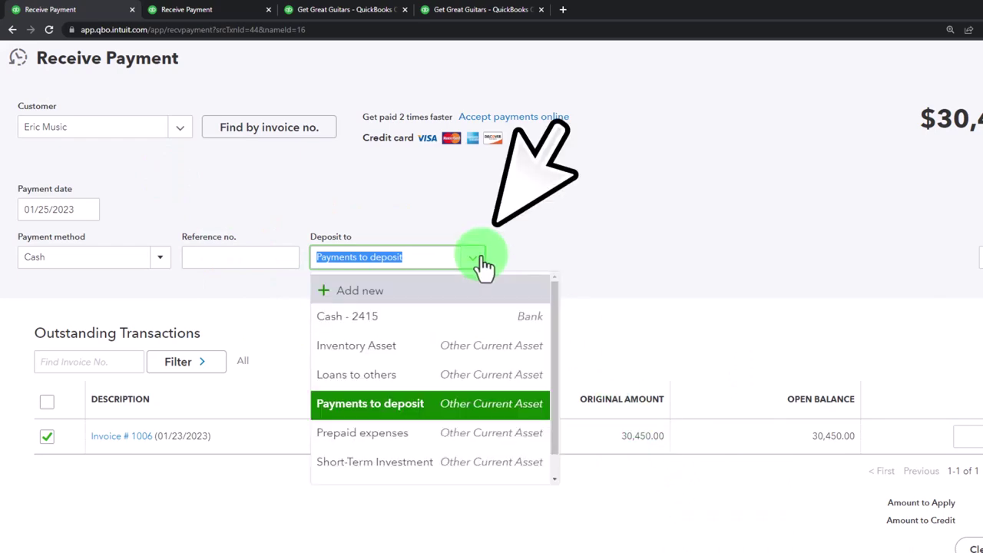
pyautogui.click(484, 265)
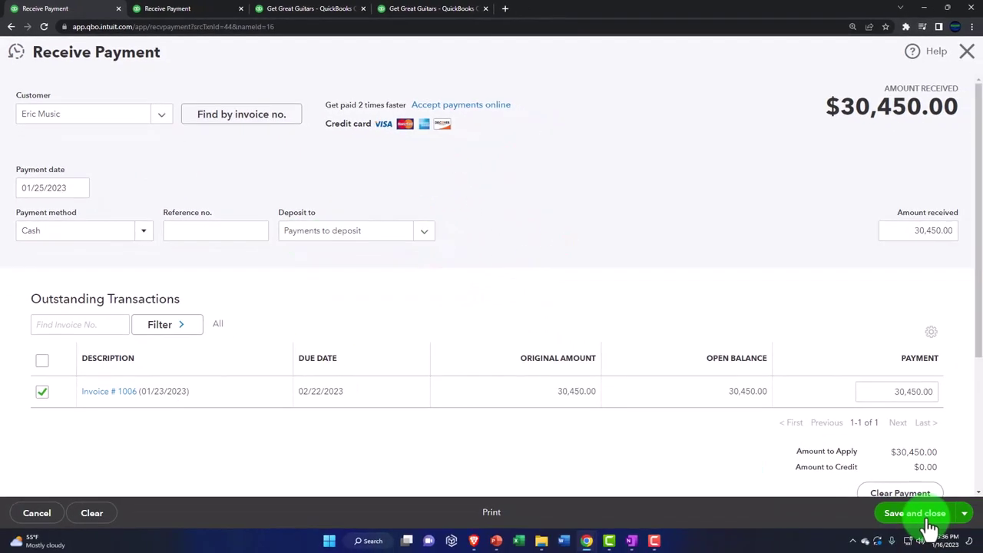
pyautogui.click(929, 519)
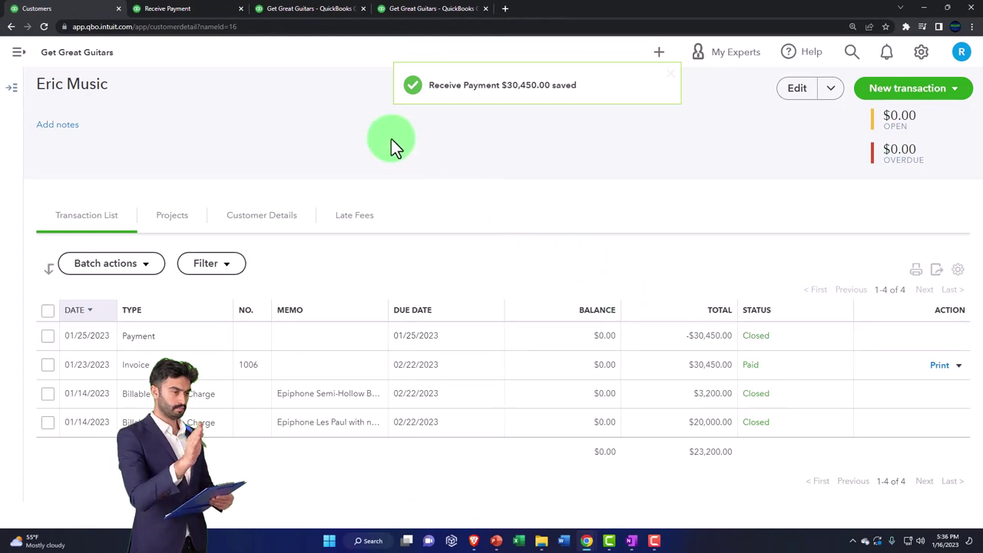
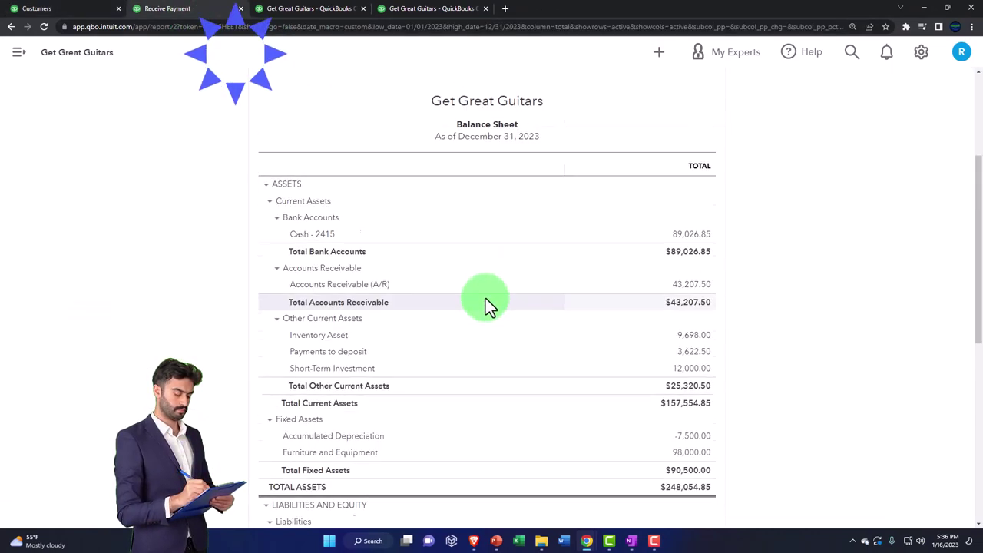
# Examine the Accounts Receivable transaction detail for the new payment, and return to the Balance Sheet.
pyautogui.scroll(-2, 592, 261)
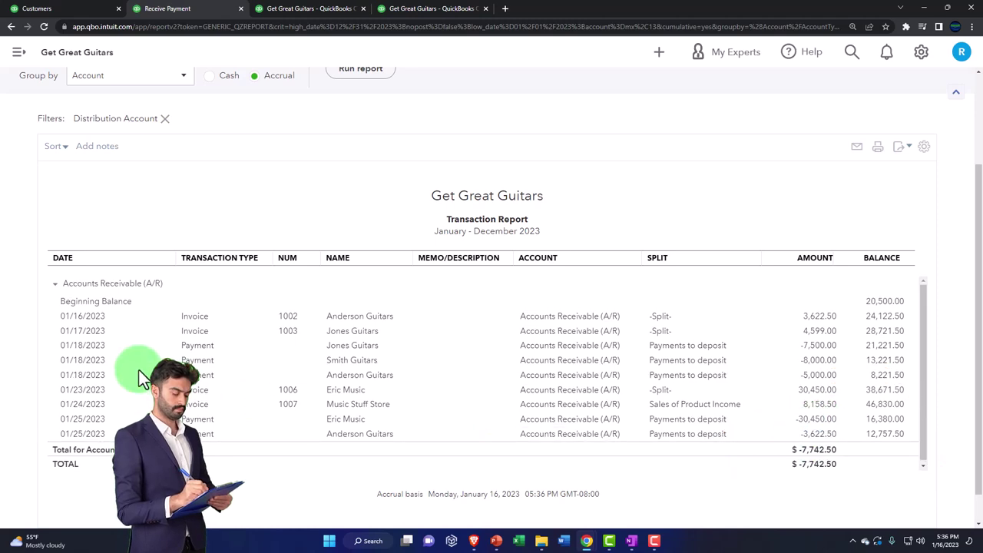
pyautogui.scroll(2, 53, 333)
pyautogui.click(61, 121)
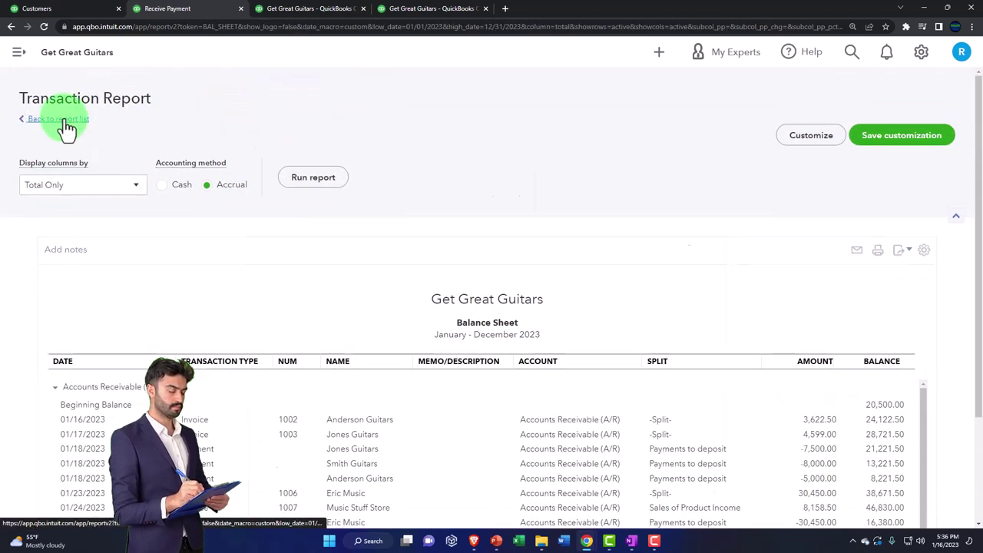
# Open the transaction detail behind Payments to deposit on the Balance Sheet, review it, and return to the Balance Sheet.
pyautogui.scroll(-3, 204, 259)
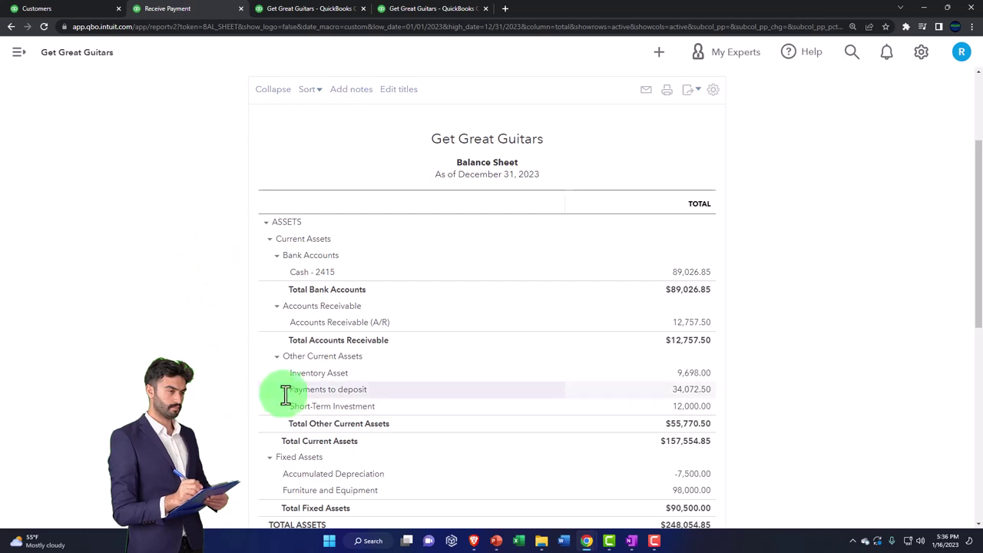
pyautogui.click(685, 392)
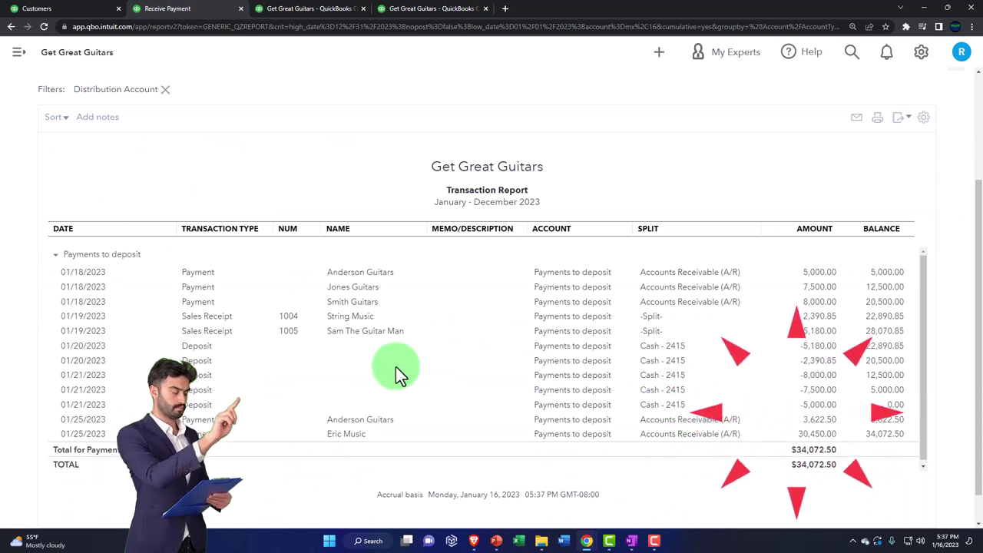
pyautogui.scroll(2, 226, 356)
pyautogui.click(51, 118)
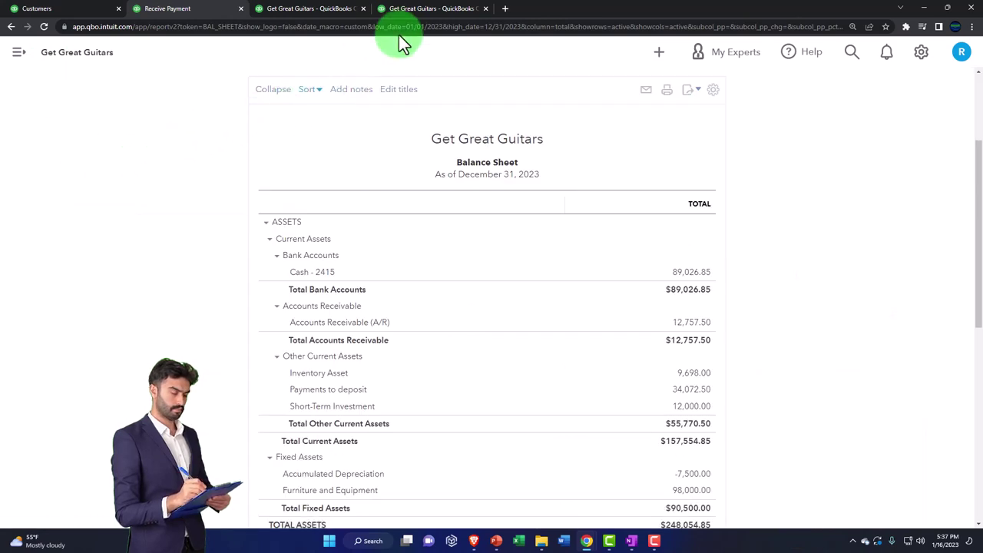
# Rerun the A/R Aging Summary and compare its total with Accounts Receivable on the Balance Sheet.
pyautogui.click(423, 9)
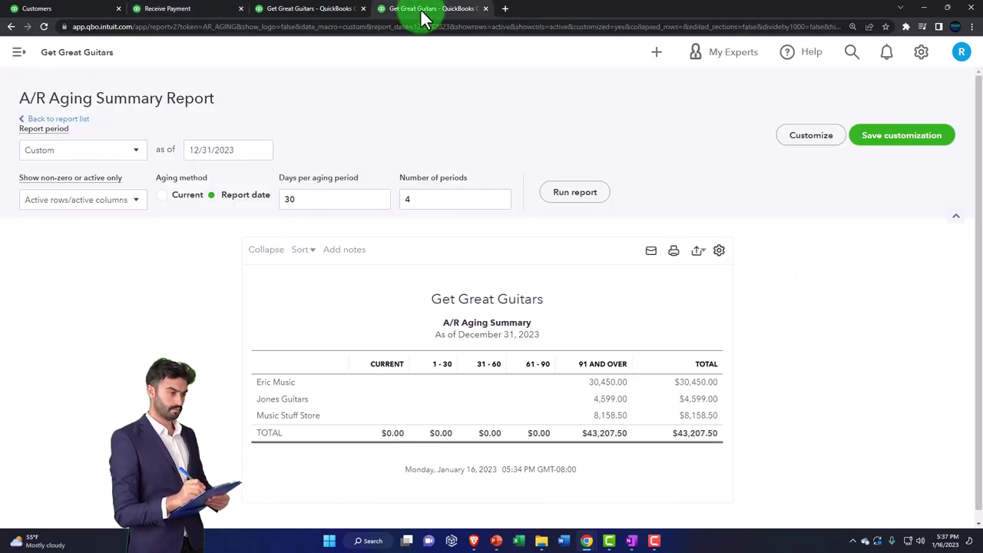
pyautogui.click(572, 201)
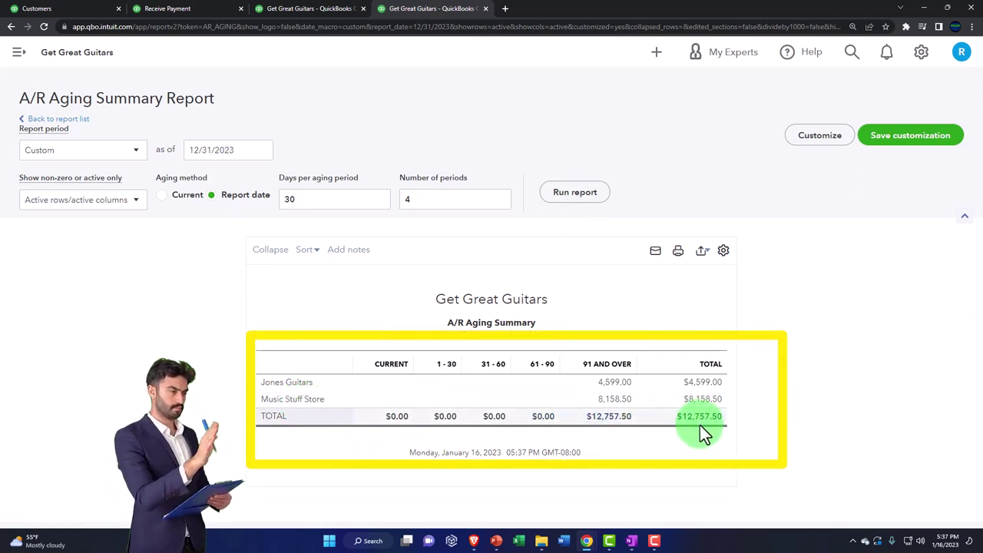
pyautogui.click(182, 9)
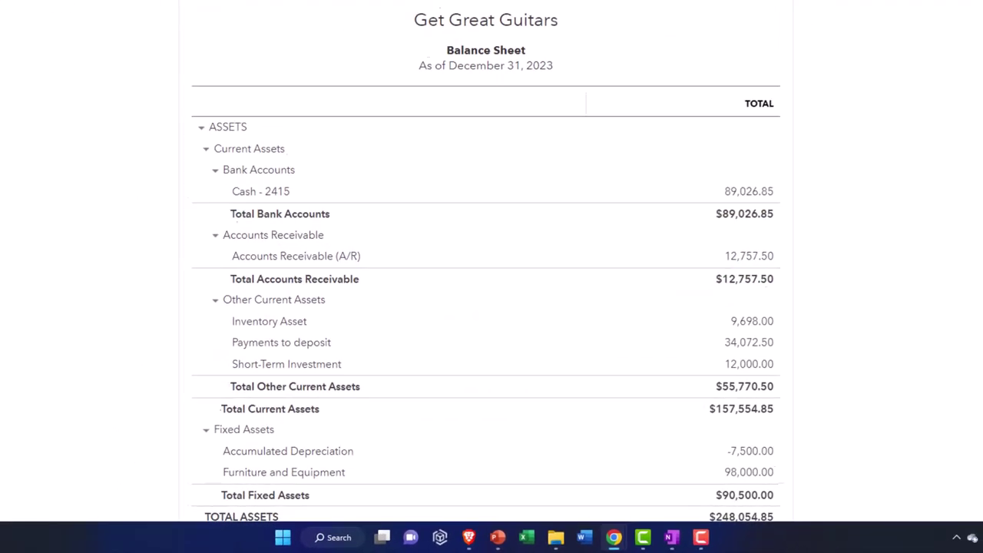
# Open Eric Music's invoice 1006 from the customer's transaction list to check its payment status, and close it.
pyautogui.click(61, 9)
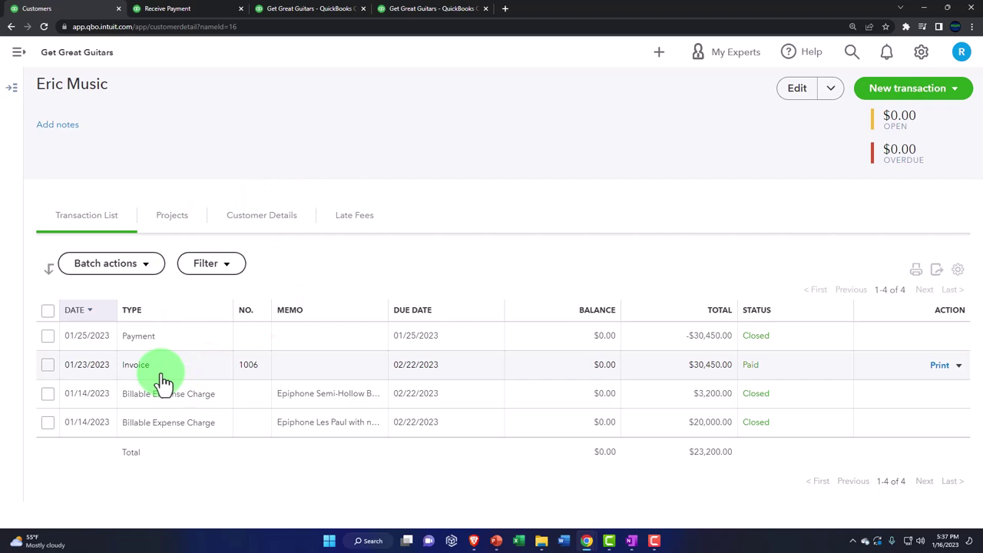
pyautogui.click(162, 380)
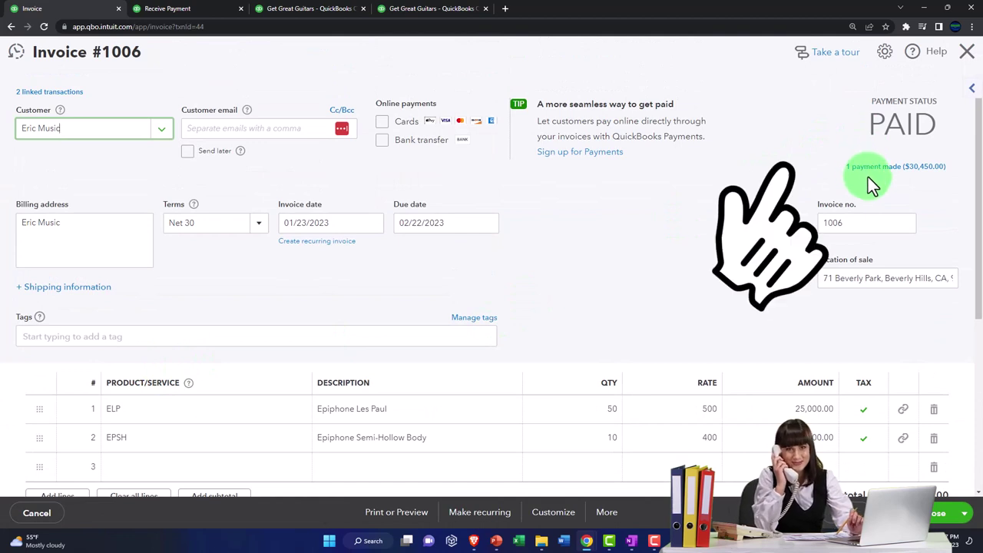
pyautogui.click(967, 52)
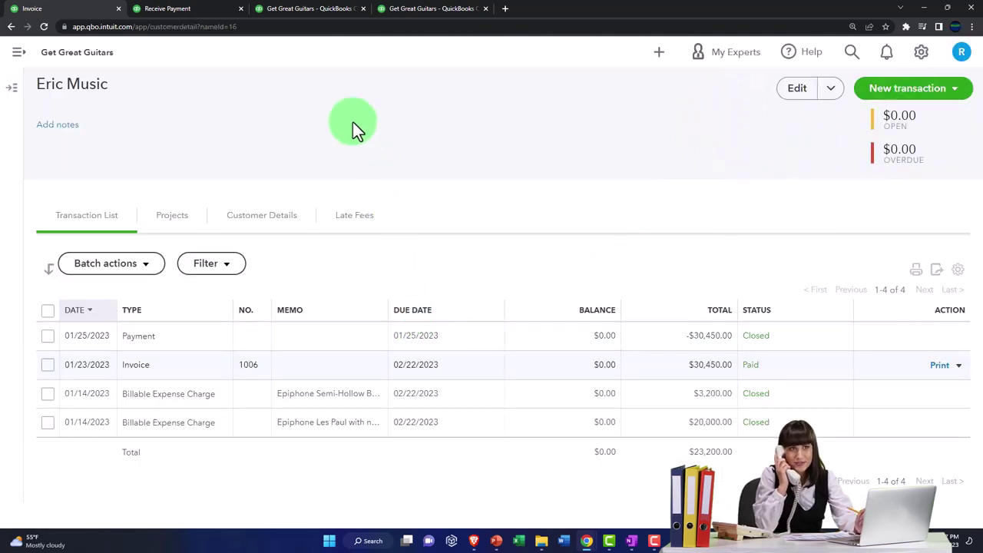
# Check Payments to deposit on the Balance Sheet, and open a new Bank deposit form to view the payments awaiting deposit.
pyautogui.click(221, 15)
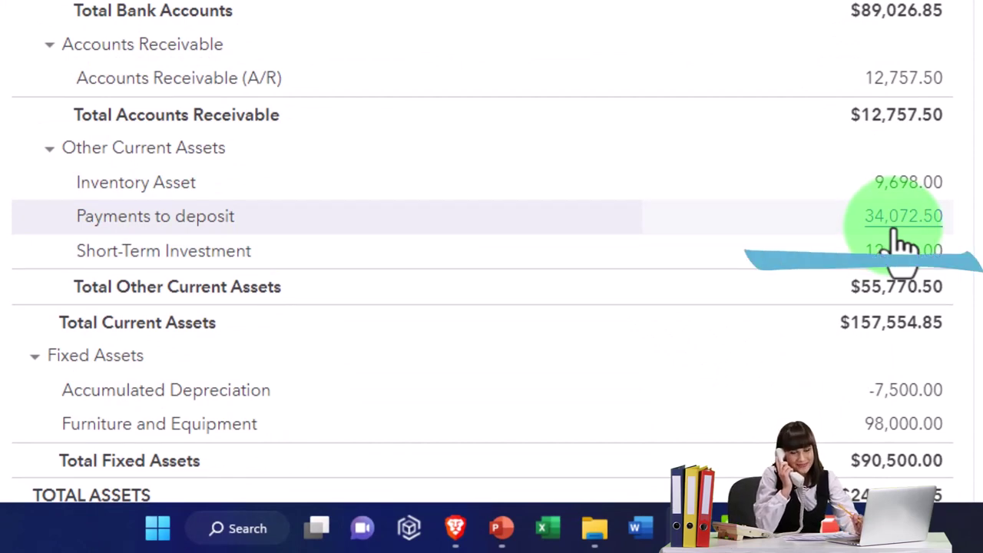
pyautogui.click(37, 9)
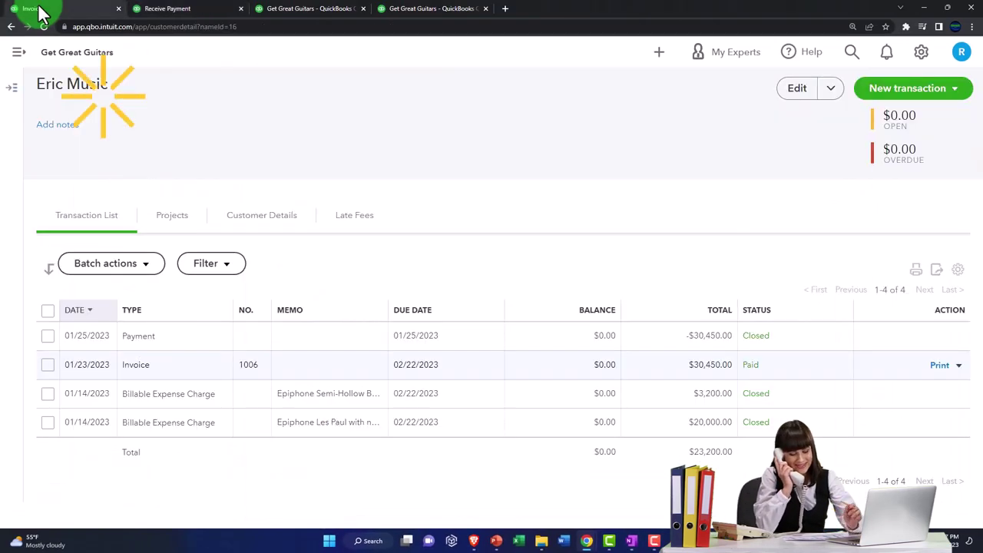
pyautogui.click(657, 53)
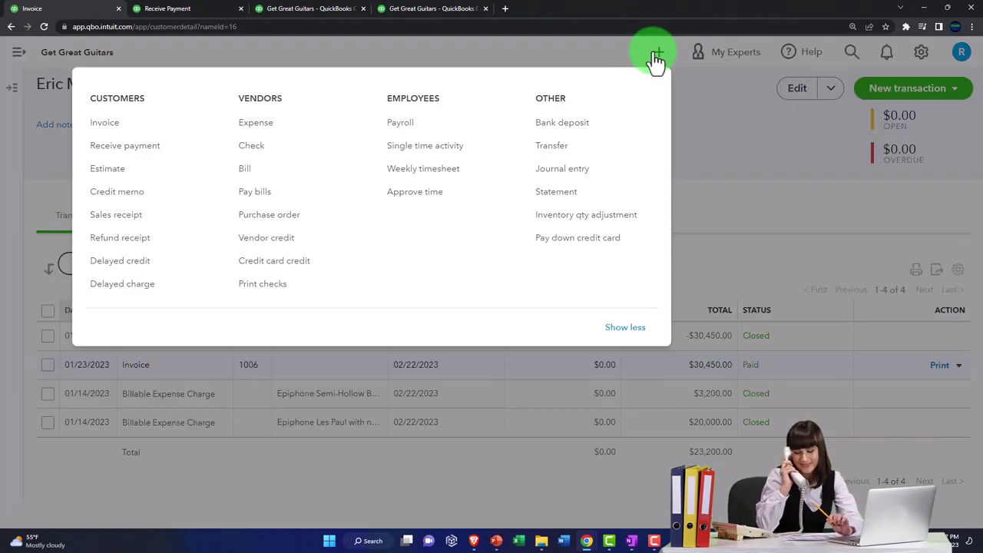
pyautogui.click(596, 124)
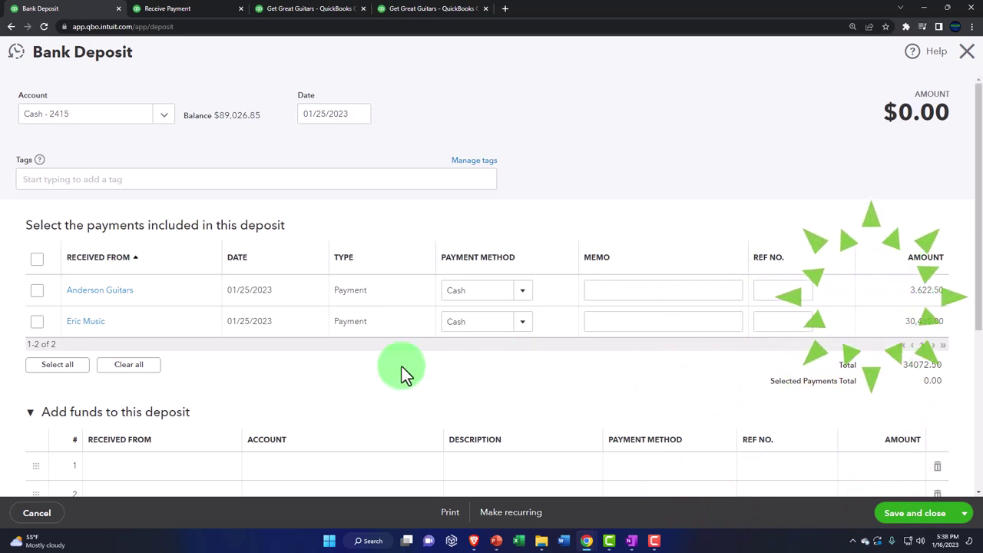
pyautogui.scroll(-1, 179, 315)
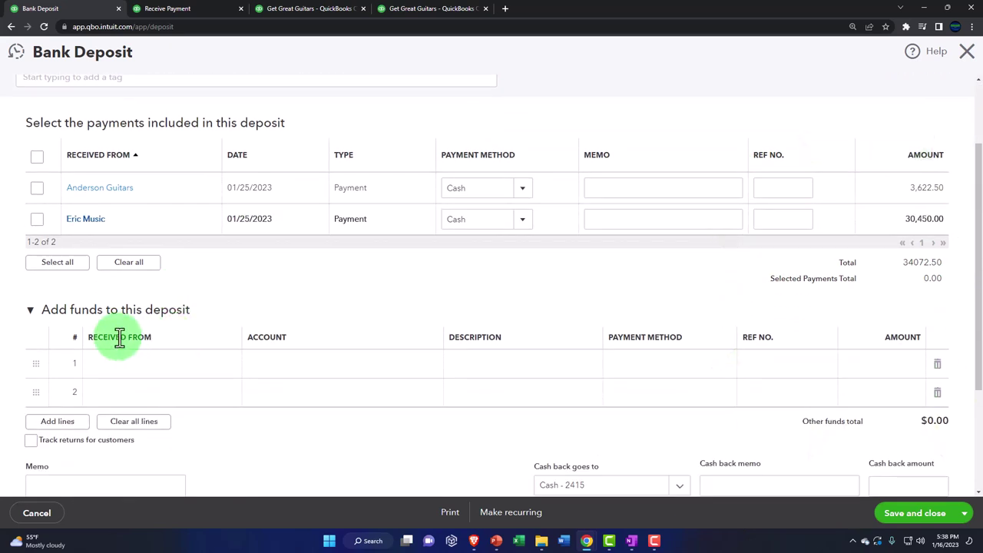
# Review the Add funds section of the bank deposit, consult the Record Deposits flow in the OneNote flowchart, and return to the deposit.
pyautogui.click(284, 374)
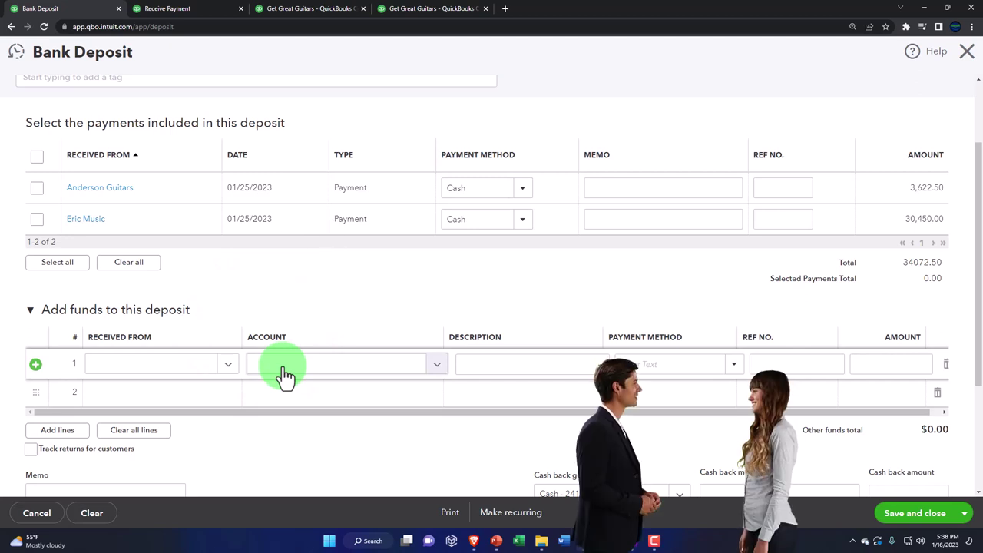
pyautogui.scroll(1, 284, 374)
pyautogui.scroll(2, 284, 374)
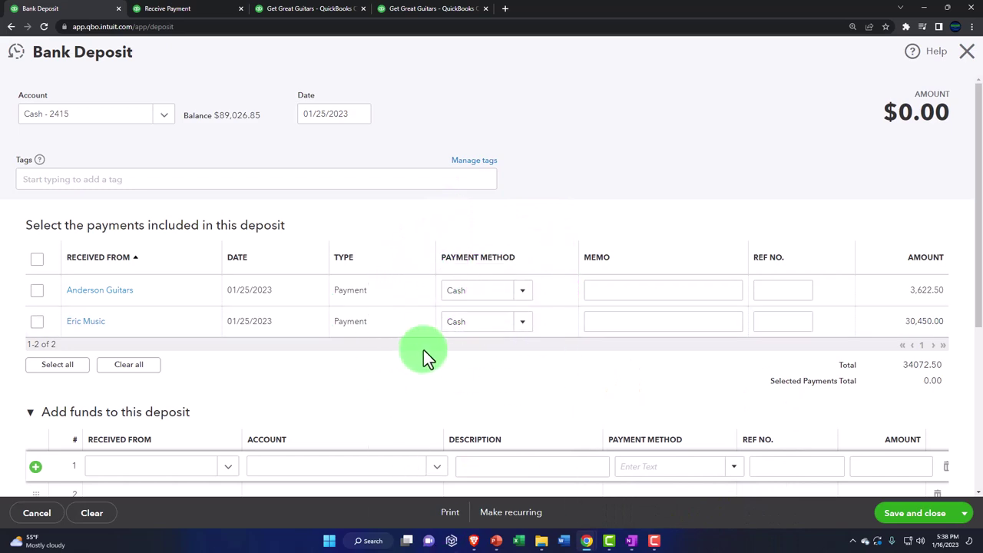
pyautogui.click(631, 541)
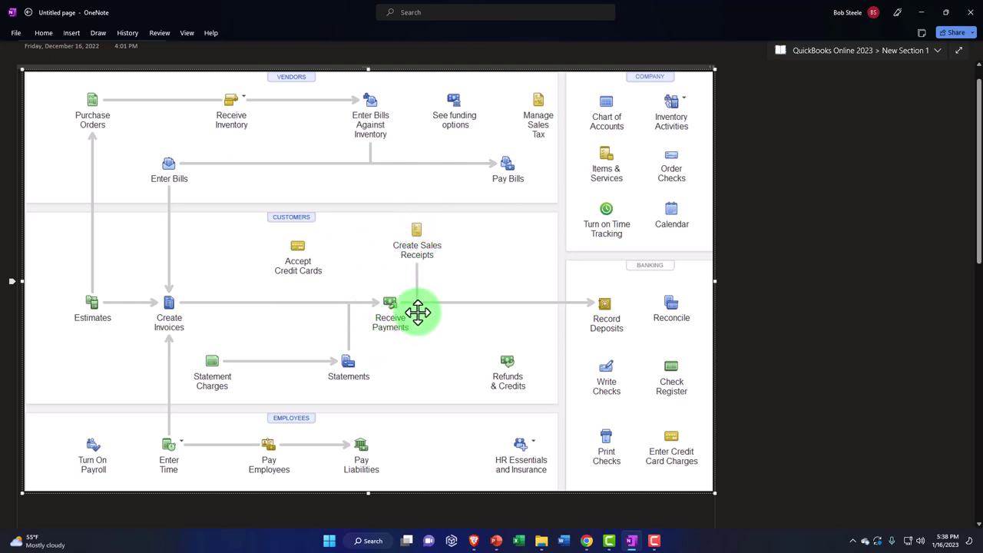
pyautogui.click(920, 12)
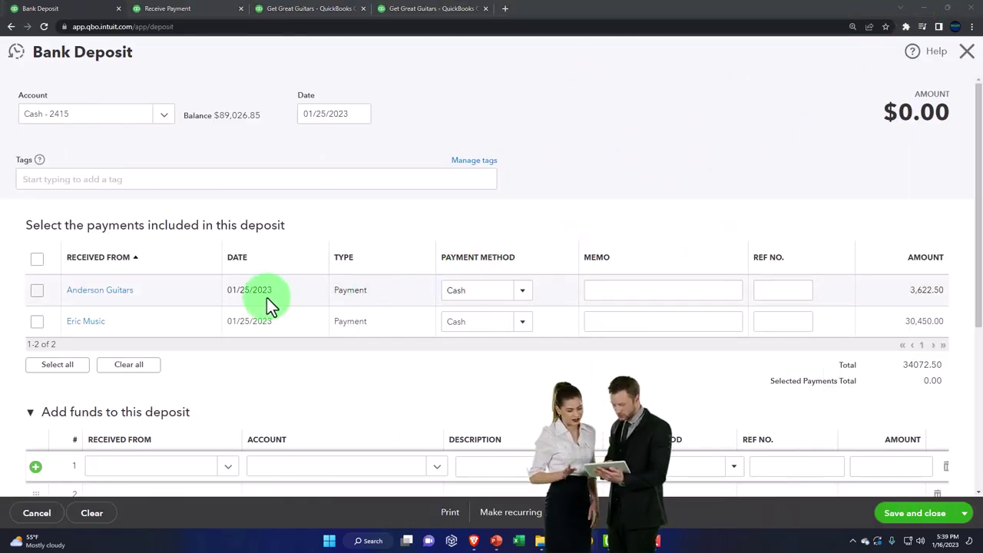
# Include both the Anderson Guitars and Eric Music payments in the Cash - 2415 bank deposit, and save and close it.
pyautogui.click(35, 293)
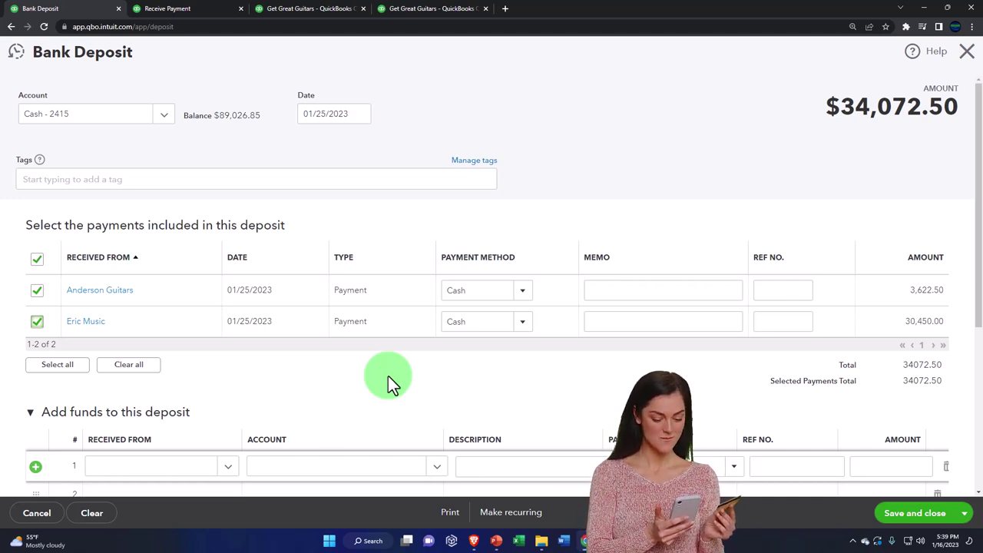
pyautogui.click(37, 322)
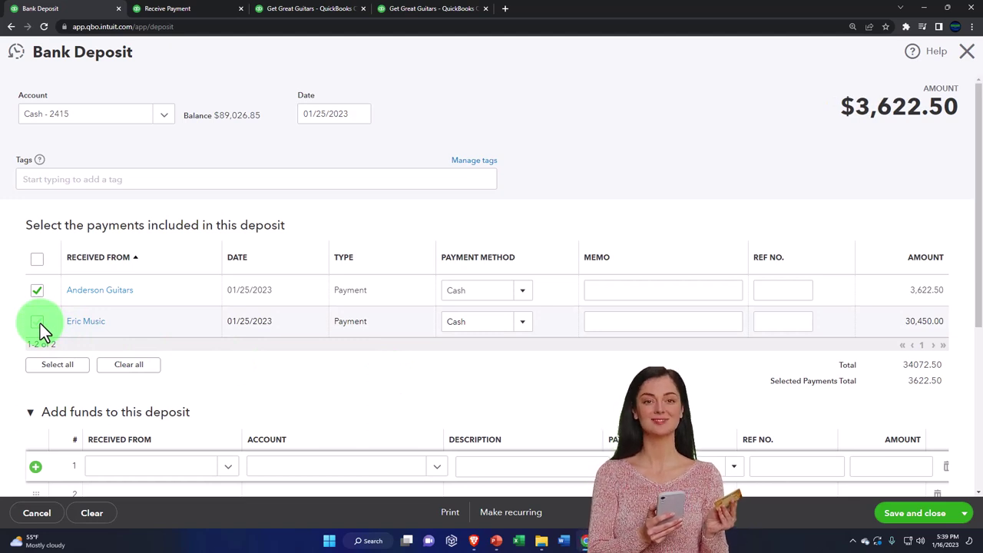
pyautogui.click(37, 321)
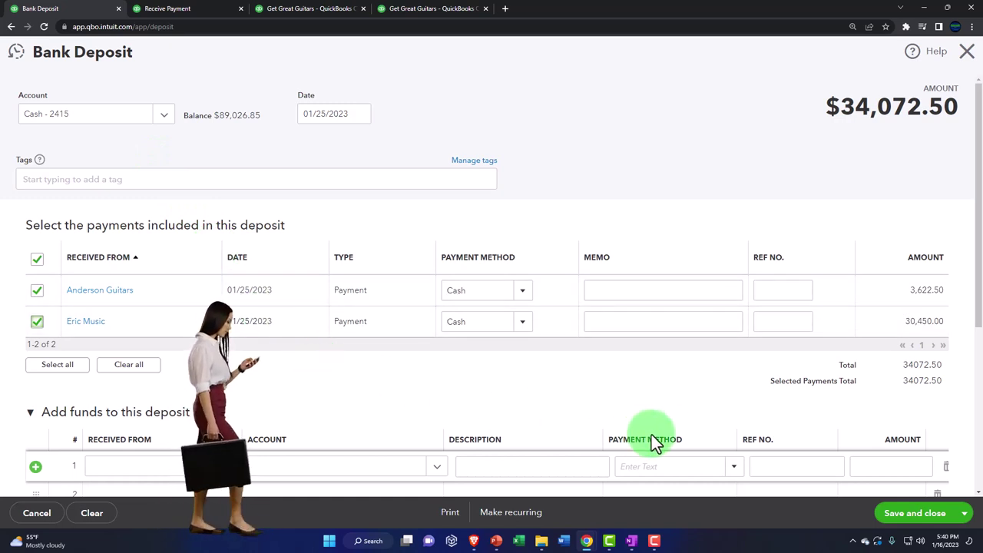
pyautogui.click(904, 515)
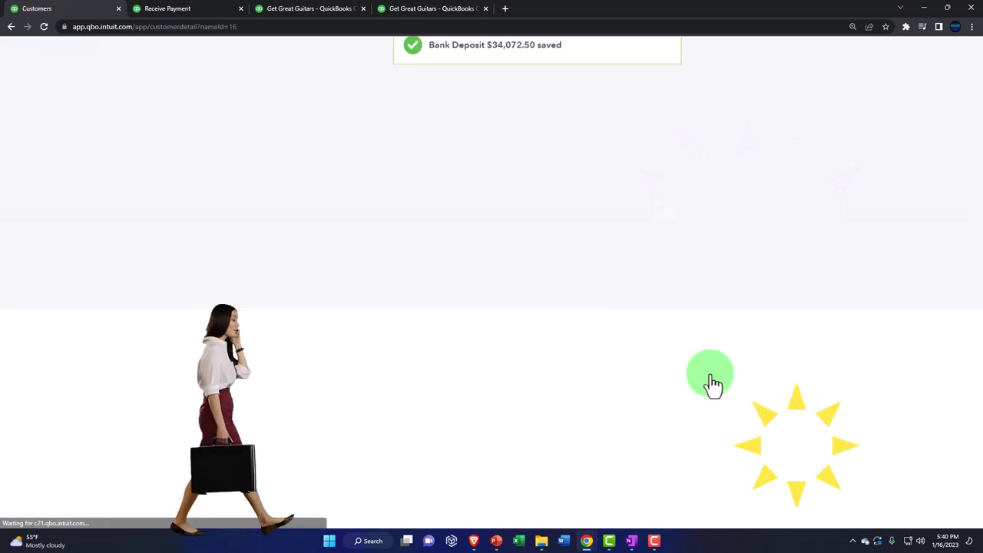
# Rerun the Balance Sheet and check the Cash - 2415 and Payments to deposit balances.
pyautogui.click(192, 10)
pyautogui.scroll(3, 467, 234)
pyautogui.click(595, 201)
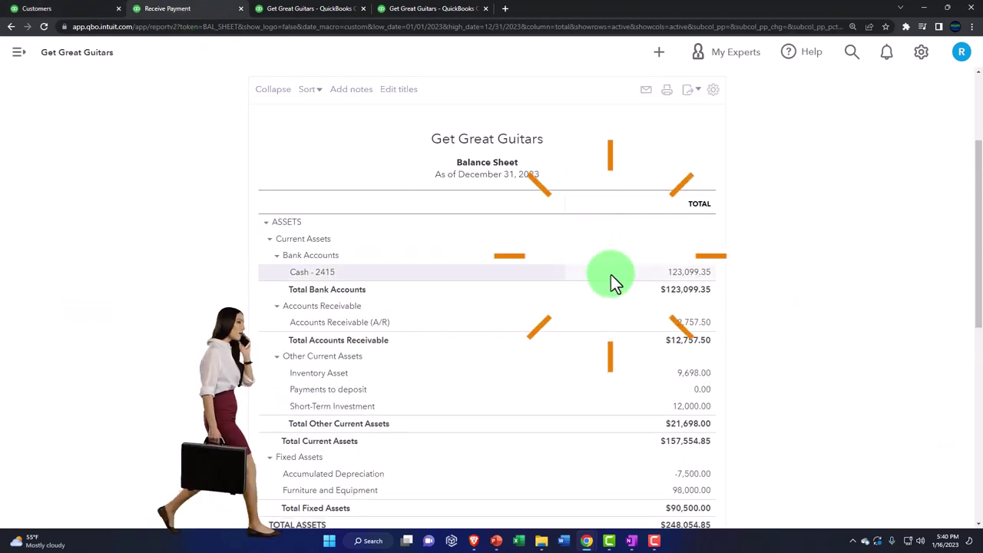
pyautogui.scroll(4, 611, 275)
pyautogui.scroll(-2, 612, 275)
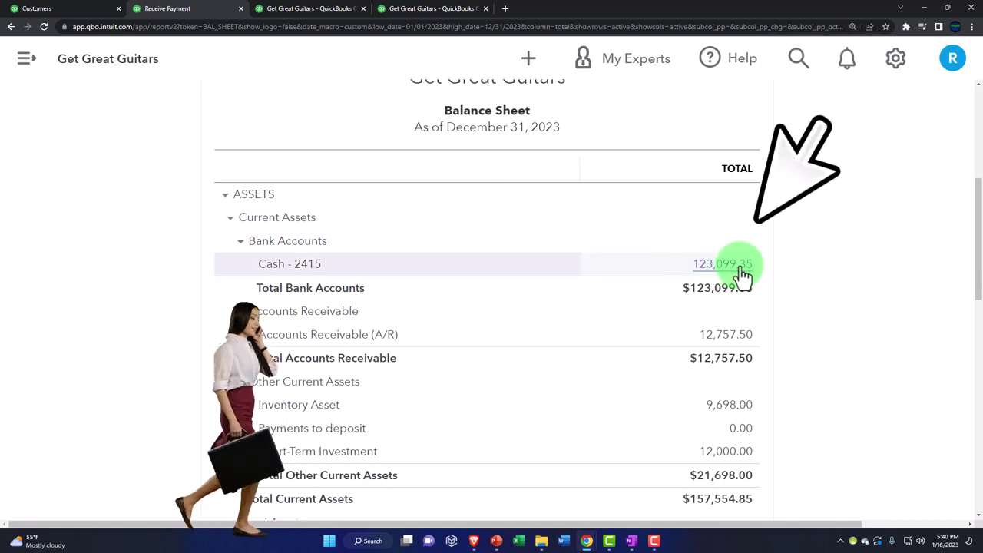
# Open the transaction detail behind Cash - 2415 on the Balance Sheet and examine the 01/25/2023 deposit.
pyautogui.click(742, 275)
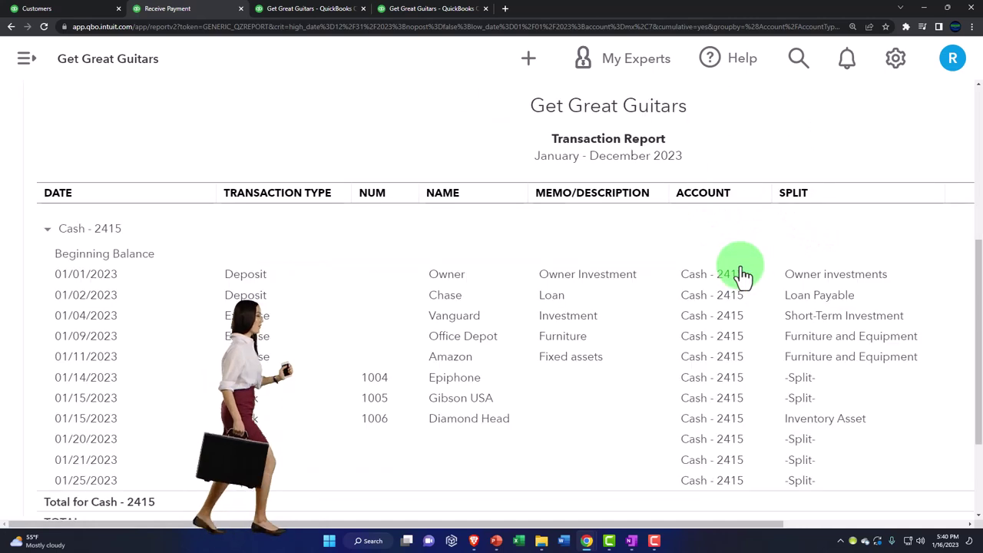
pyautogui.hotkey('ctrl', '-')
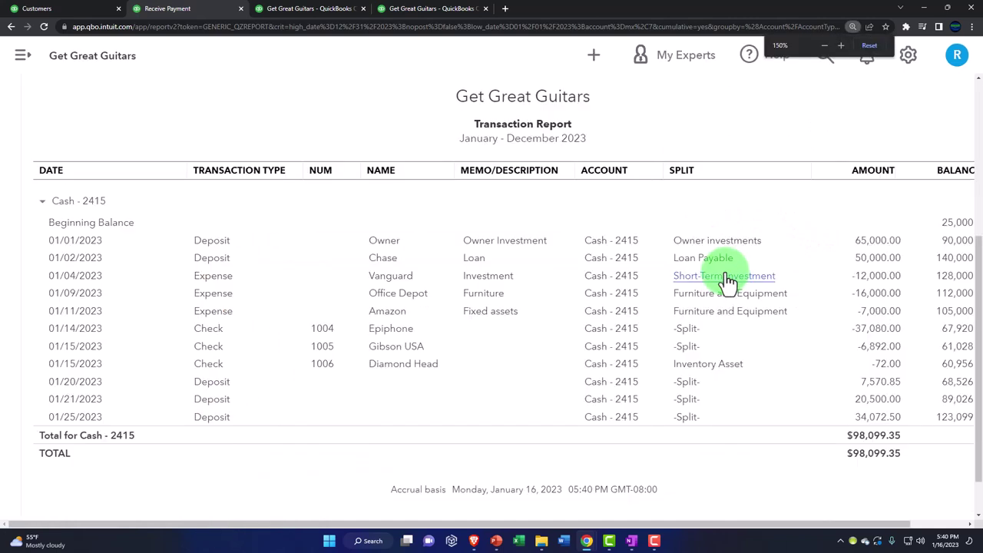
pyautogui.hotkey('ctrl', '-')
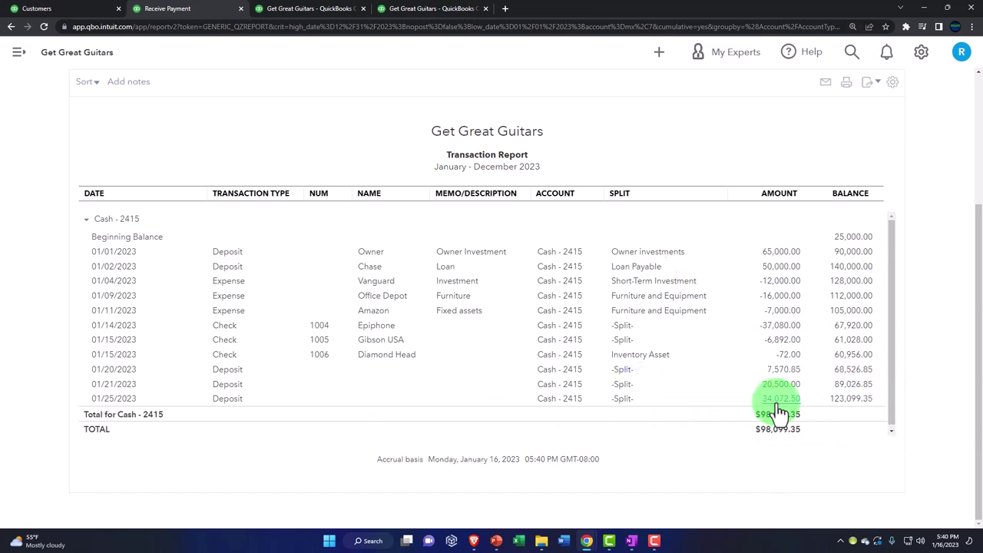
pyautogui.click(238, 410)
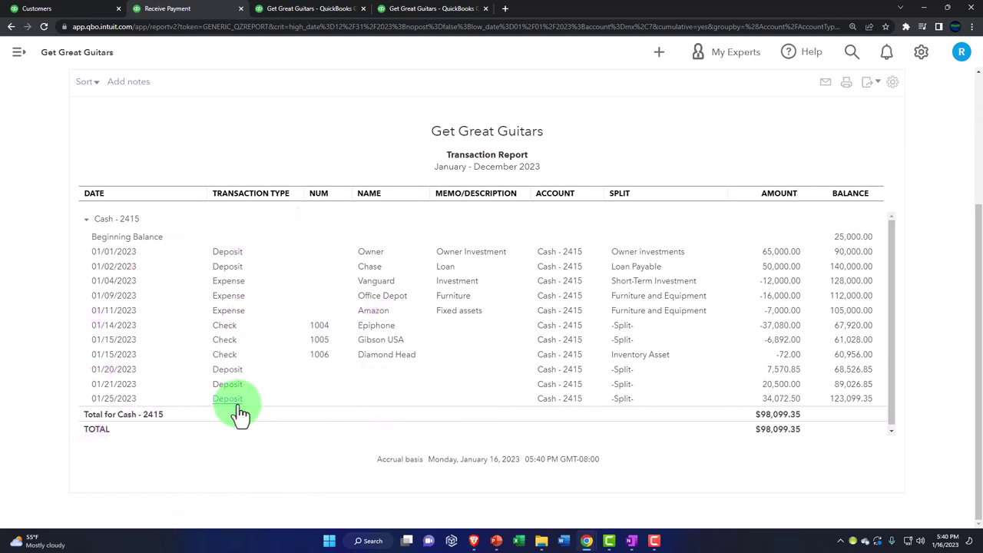
# Review the sales receipt and payment paths to Record Deposits in the OneNote flowchart, and return to the Balance Sheet from the cash detail.
pyautogui.click(631, 540)
pyautogui.click(414, 319)
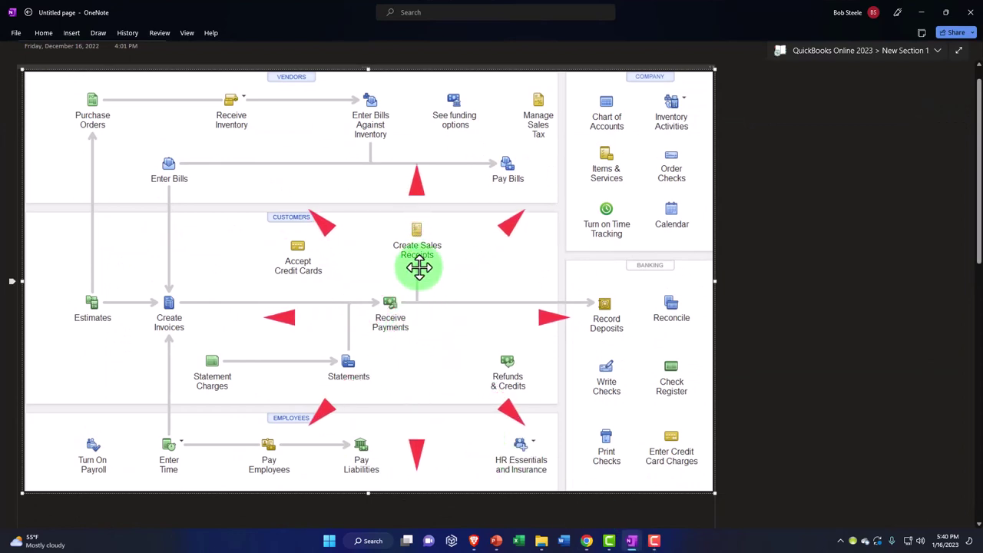
pyautogui.click(449, 255)
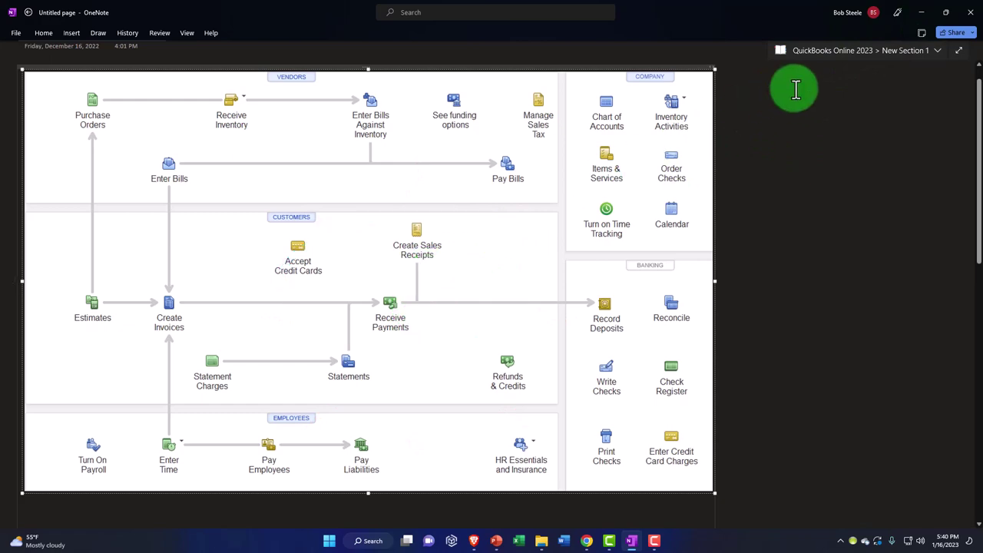
pyautogui.click(910, 18)
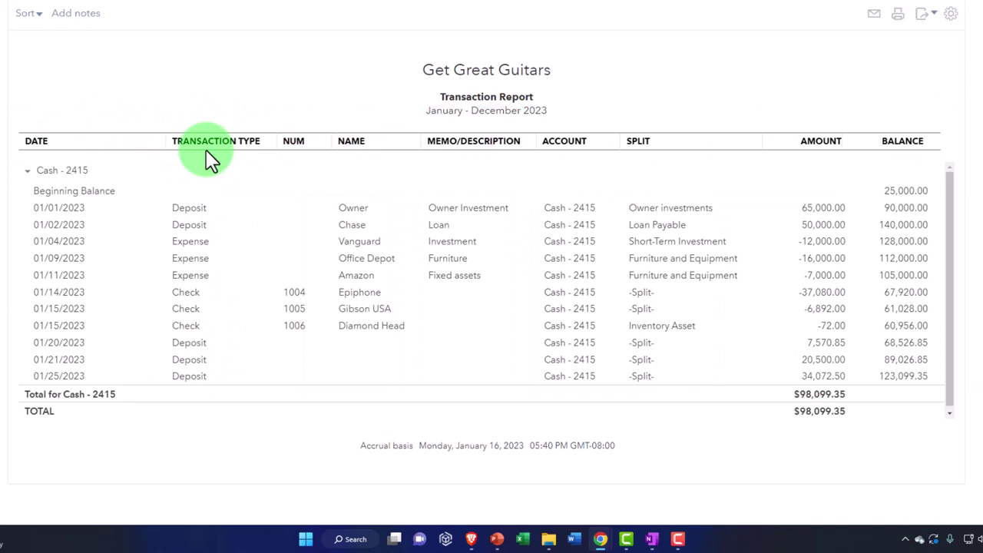
pyautogui.scroll(3, 206, 148)
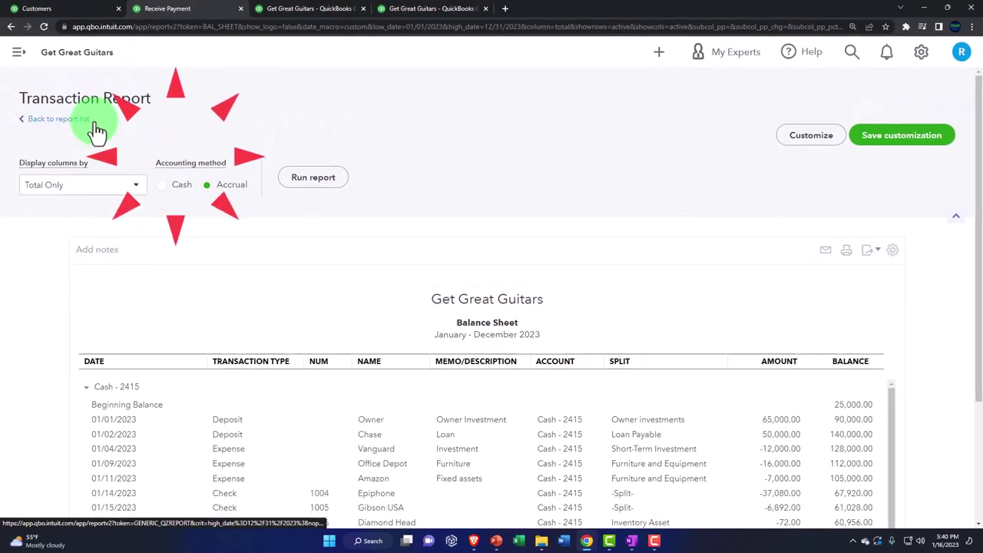
pyautogui.click(96, 132)
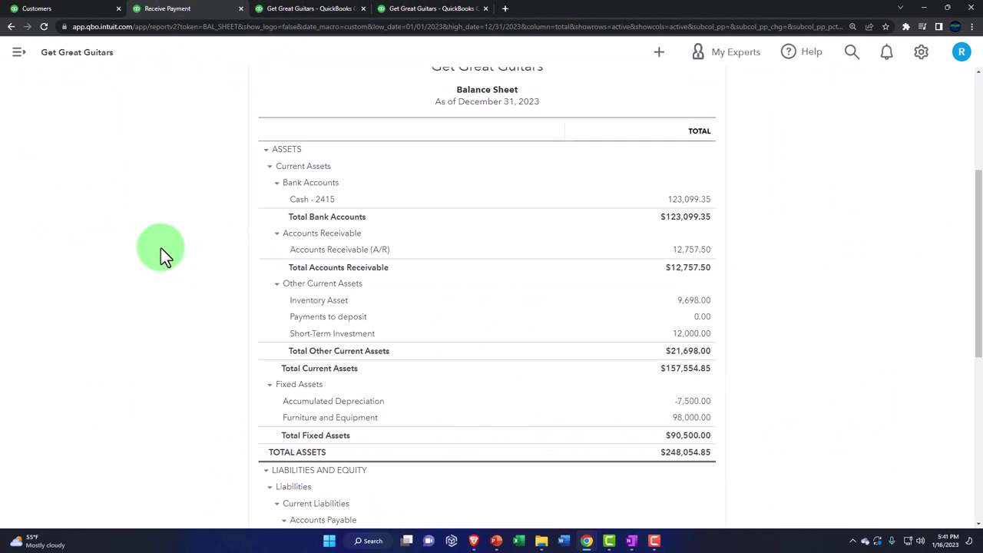
# Open the transaction detail behind Payments to deposit, review the 01/25/2023 payments and deposits, and return to the Balance Sheet.
pyautogui.scroll(-2, 161, 247)
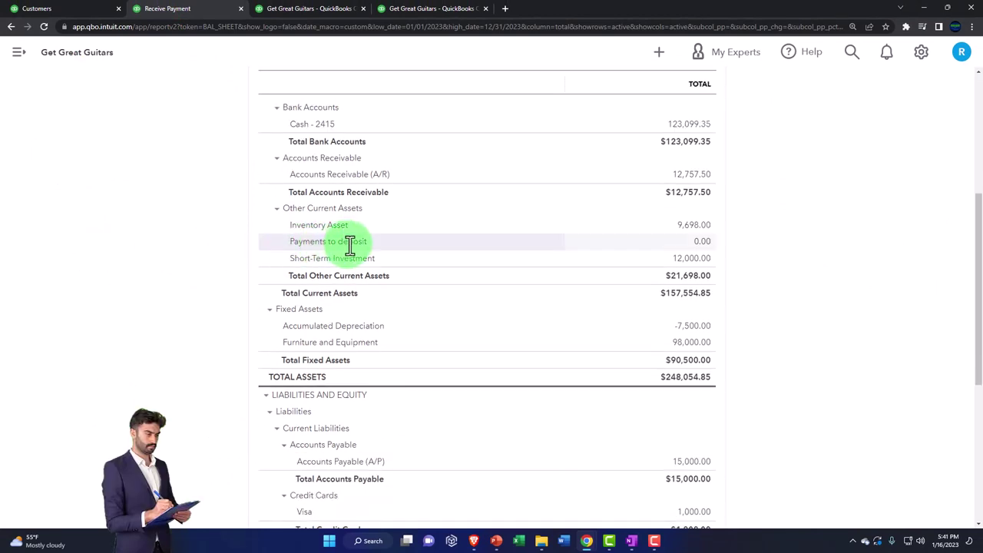
pyautogui.click(704, 243)
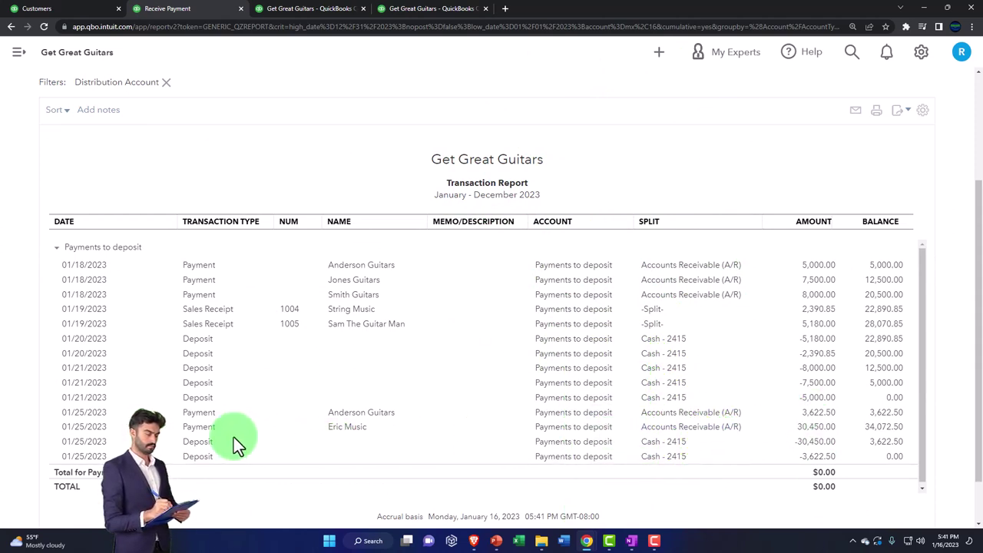
pyautogui.scroll(2, 233, 437)
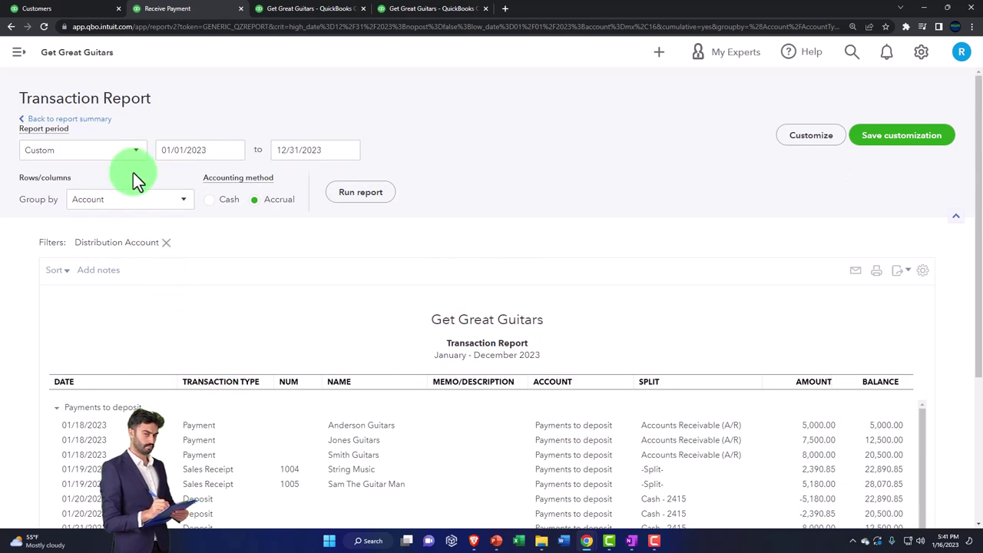
pyautogui.click(92, 121)
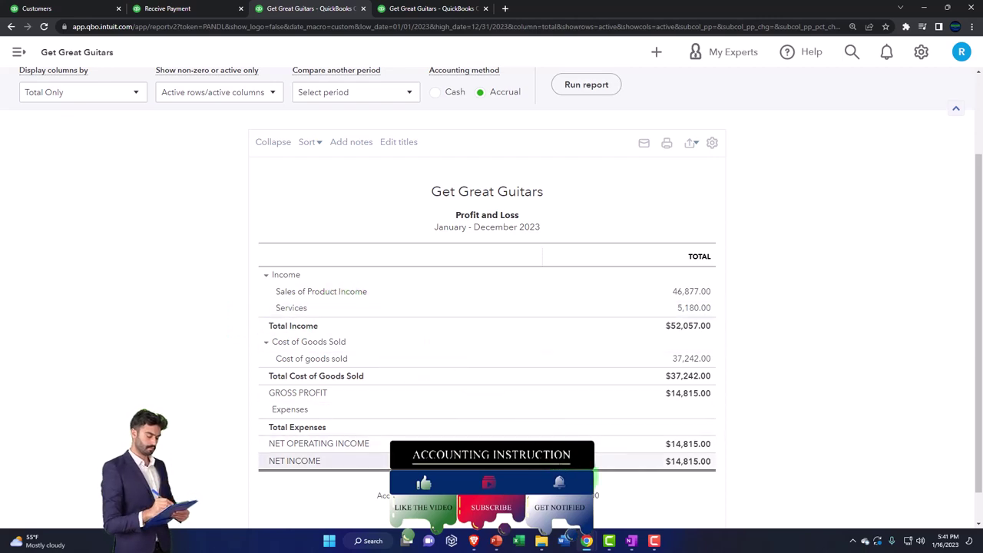
# Consult the invoice-to-payment flow in the OneNote flowchart and return to the Profit and Loss report.
pyautogui.click(630, 540)
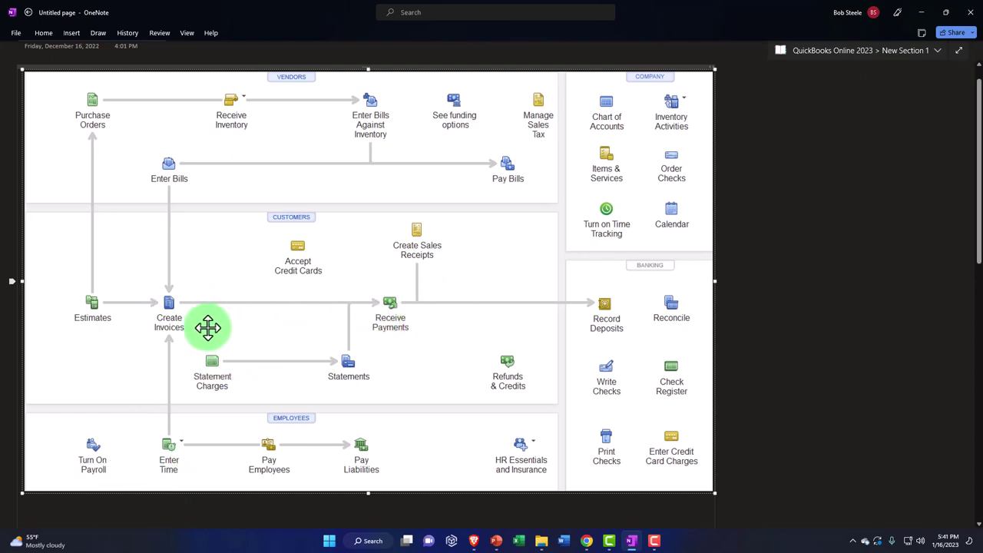
pyautogui.click(921, 15)
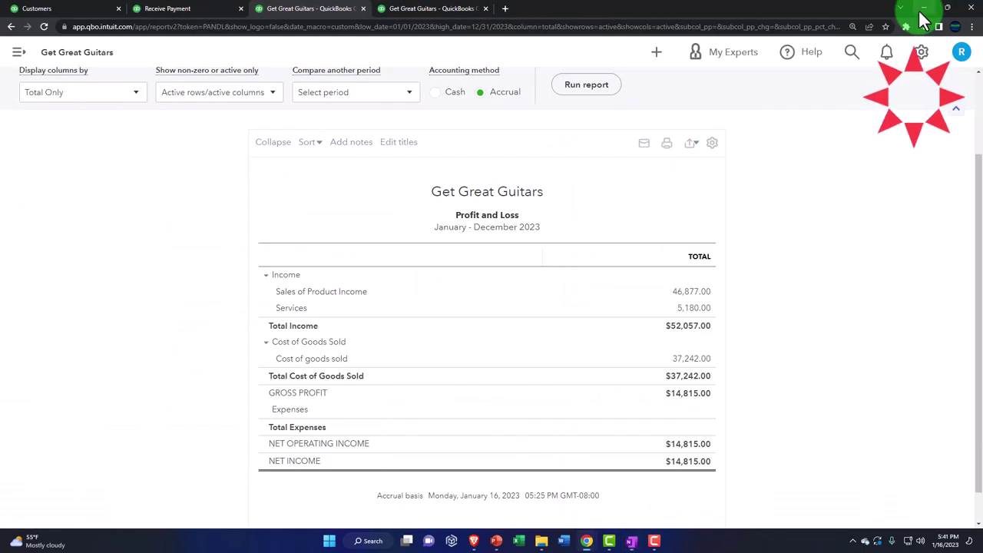
# Replace the A/R Aging Summary with the Trial Balance report, found by searching the report list for "tri".
pyautogui.click(404, 10)
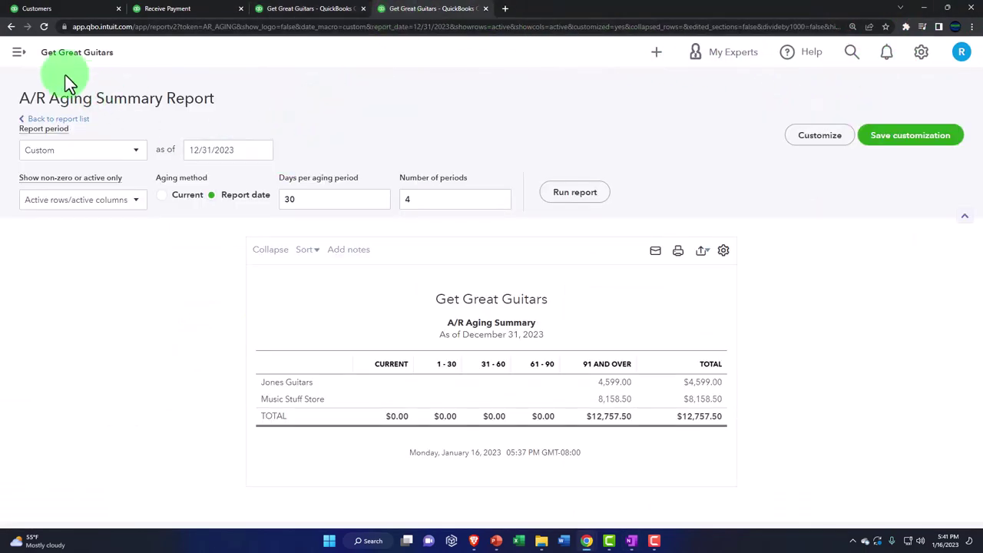
pyautogui.click(20, 54)
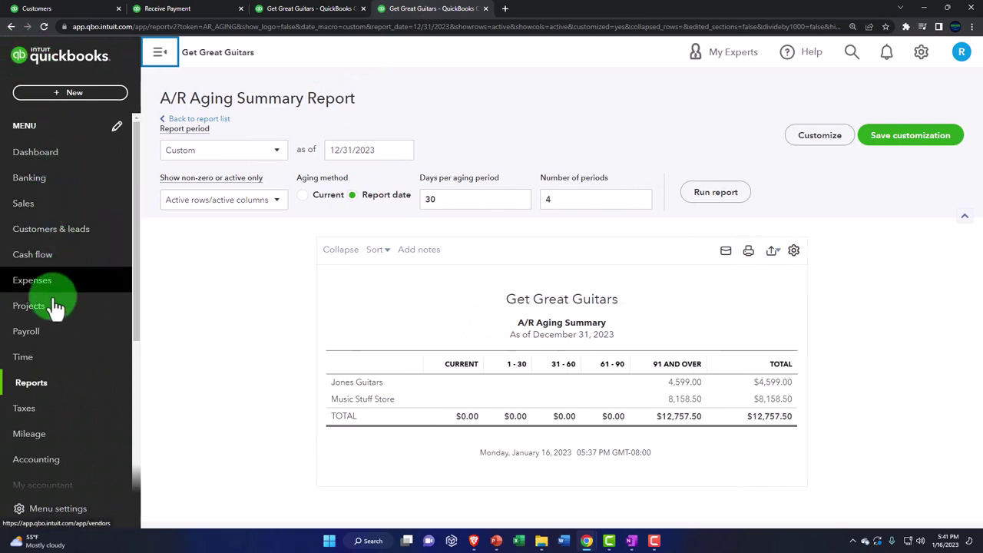
pyautogui.click(44, 382)
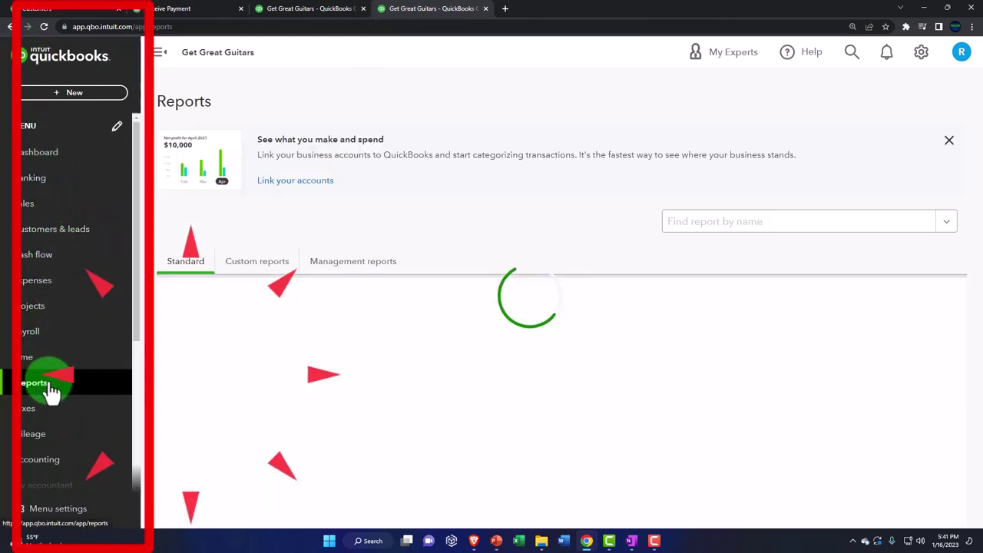
pyautogui.click(159, 52)
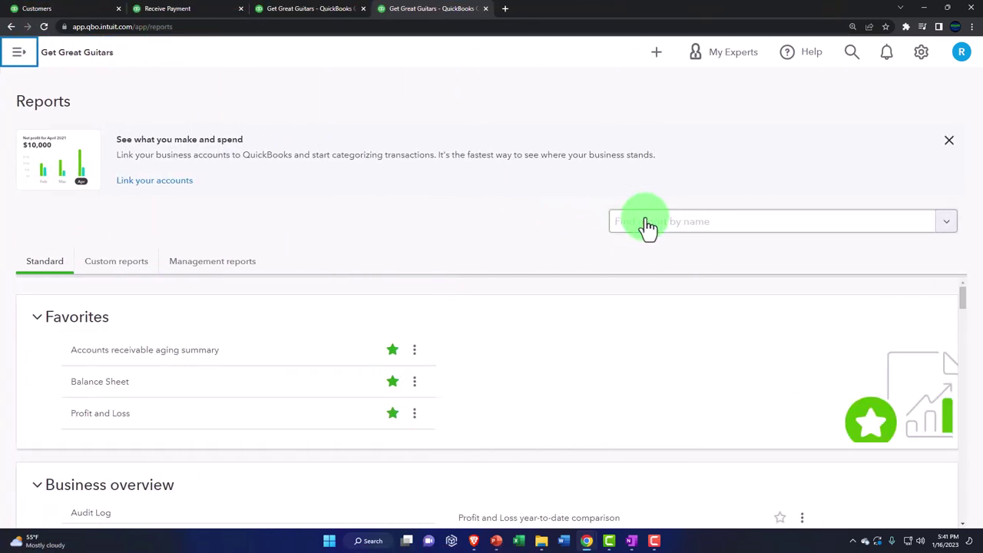
pyautogui.click(662, 225)
pyautogui.write('tri')
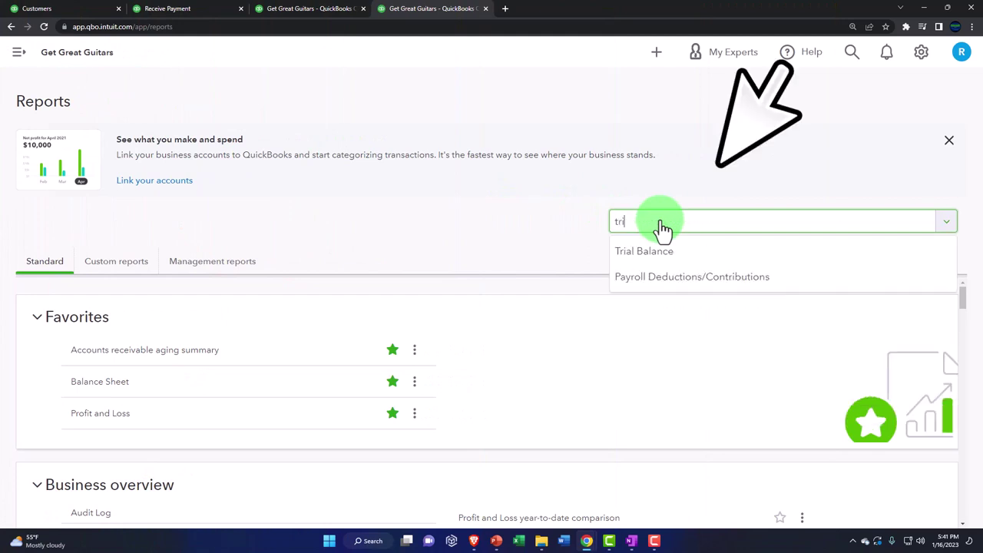
pyautogui.press('Return')
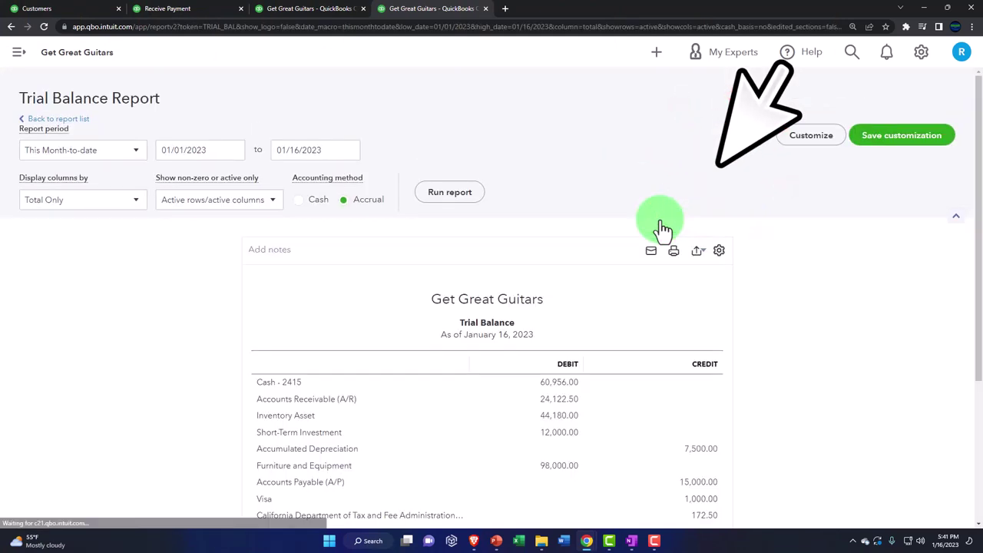
# Set the Trial Balance report period to 01/01/2023 through 12/31/2023.
pyautogui.scroll(-2, 661, 219)
pyautogui.scroll(2, 208, 254)
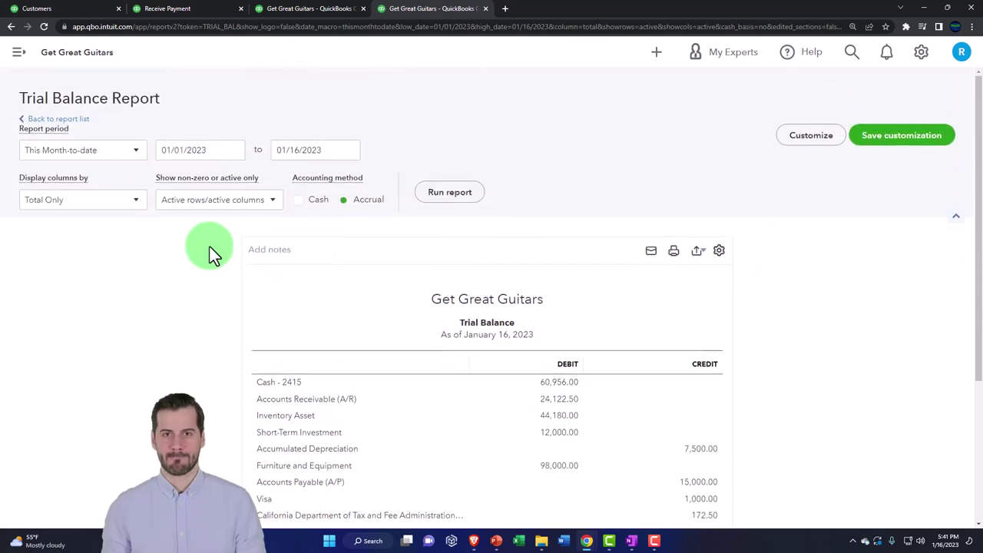
pyautogui.click(219, 152)
pyautogui.write('01/01/2023')
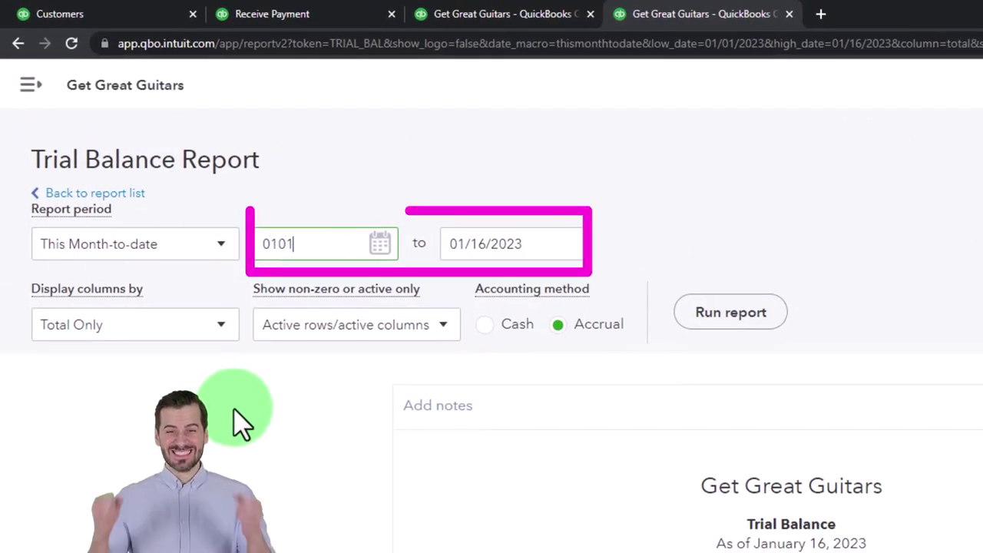
pyautogui.press('Tab')
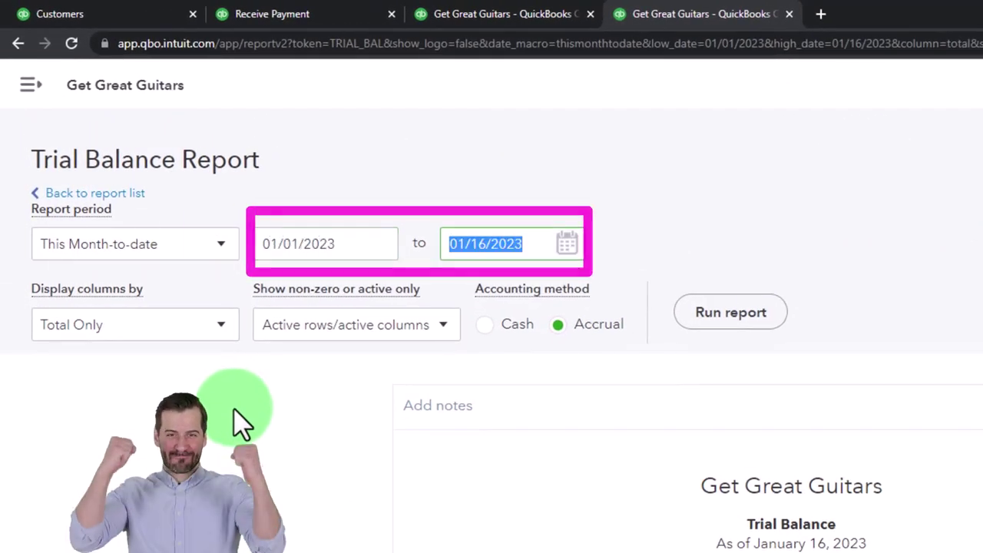
pyautogui.write('12/31/2023')
pyautogui.press('Tab')
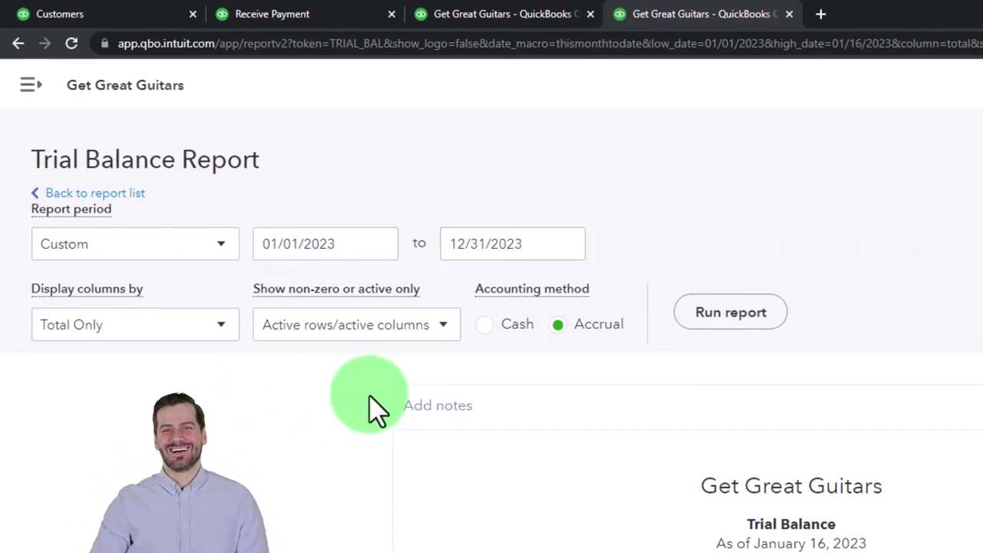
# Run the Trial Balance for the chosen period, enlarge the page to 175%, and rerun the report to refit its layout.
pyautogui.click(760, 323)
pyautogui.scroll(-3, 757, 329)
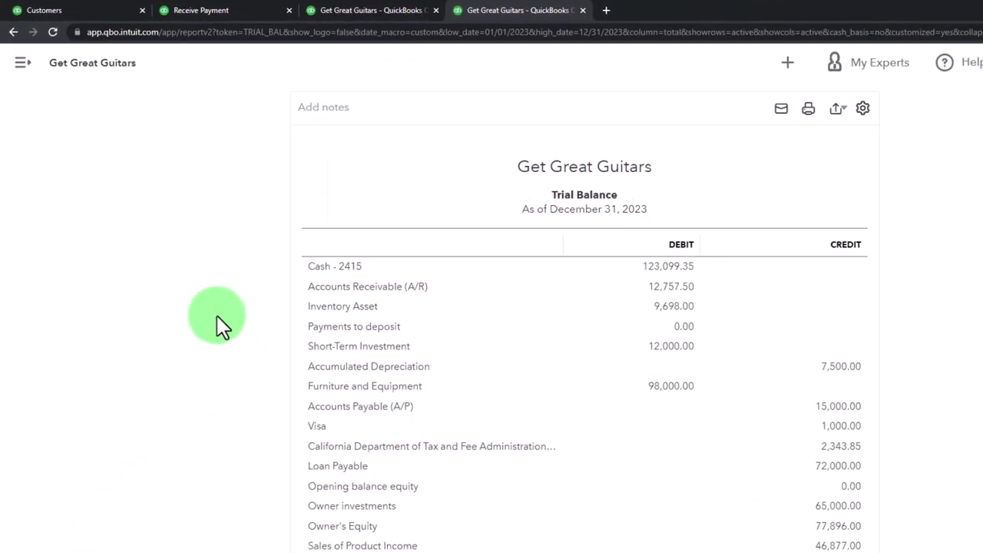
pyautogui.hotkey('ctrl', '+')
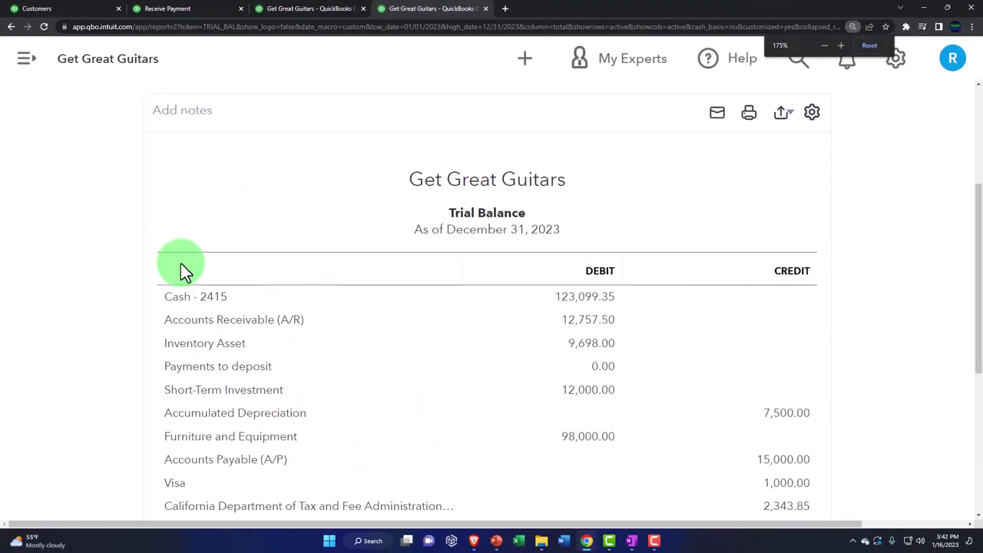
pyautogui.click(182, 264)
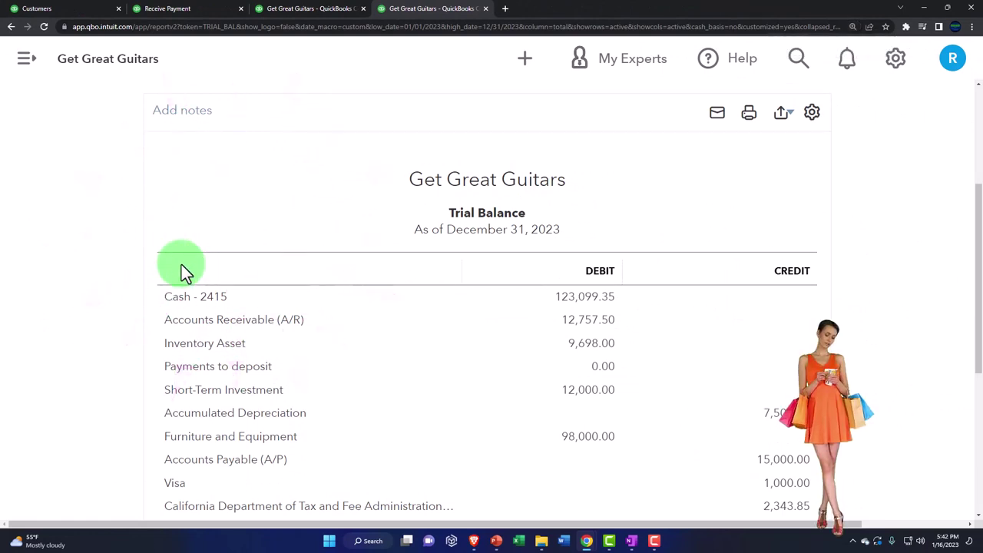
pyautogui.scroll(3, 181, 264)
pyautogui.click(625, 237)
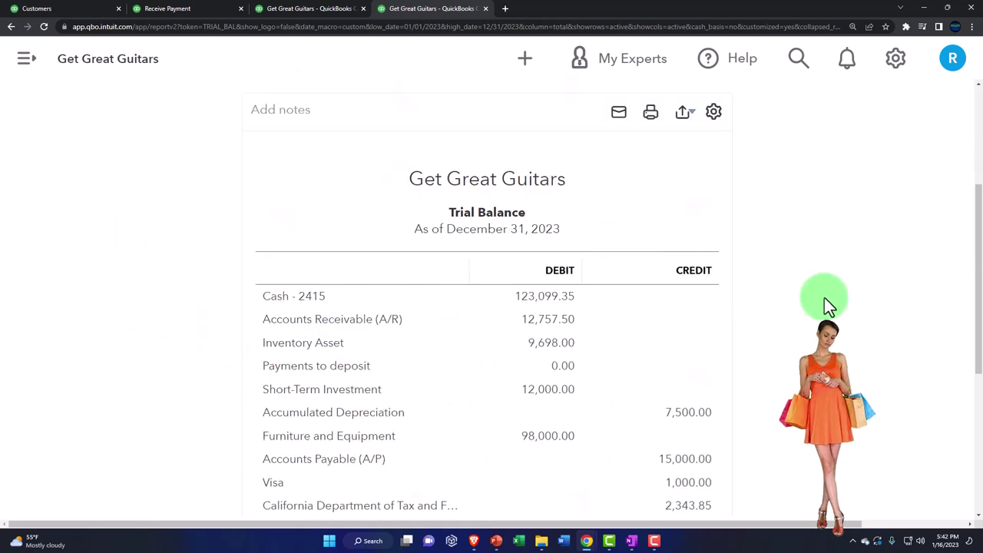
# Review the Trial Balance's debit and credit balances from Cash through Cost of goods sold and the totals.
pyautogui.scroll(-1, 825, 298)
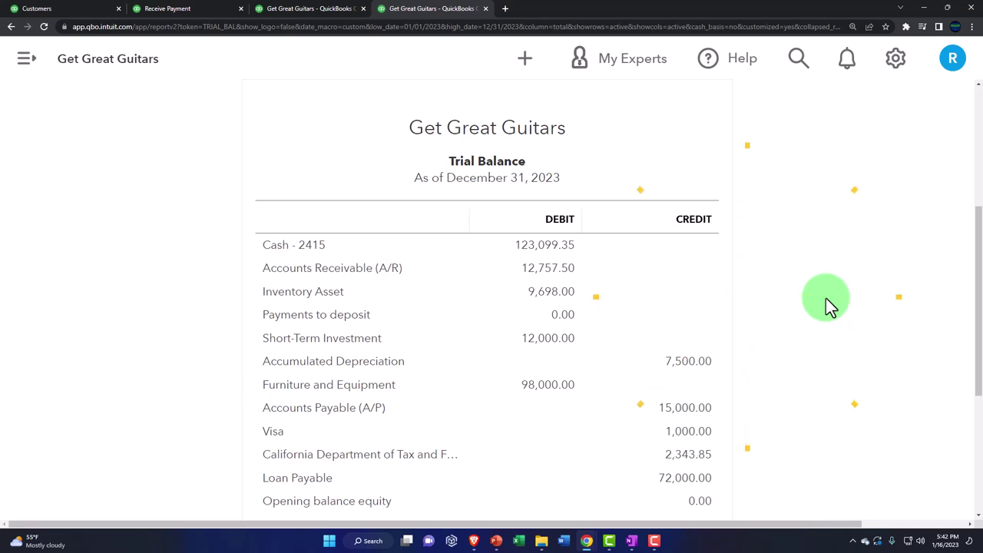
pyautogui.scroll(-1, 825, 298)
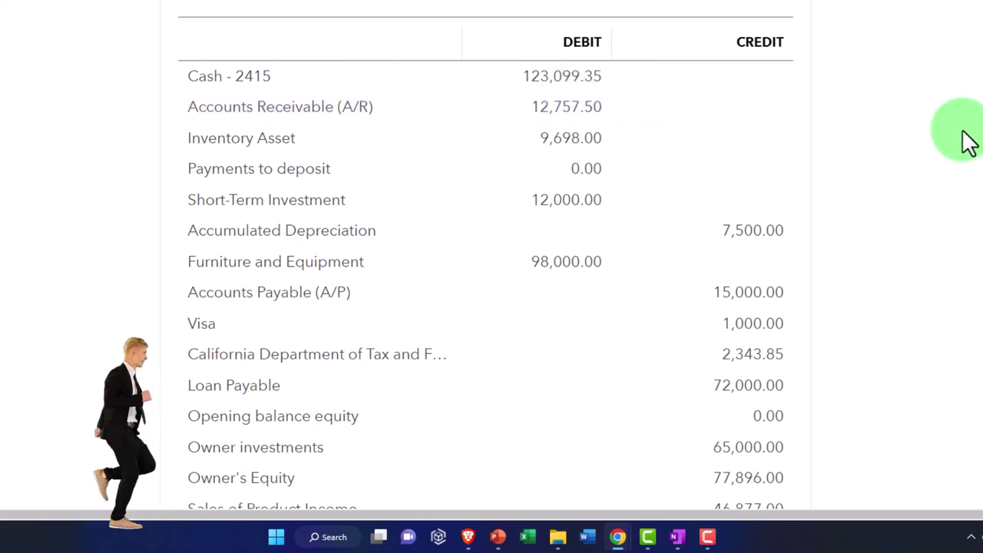
pyautogui.scroll(-1, 965, 143)
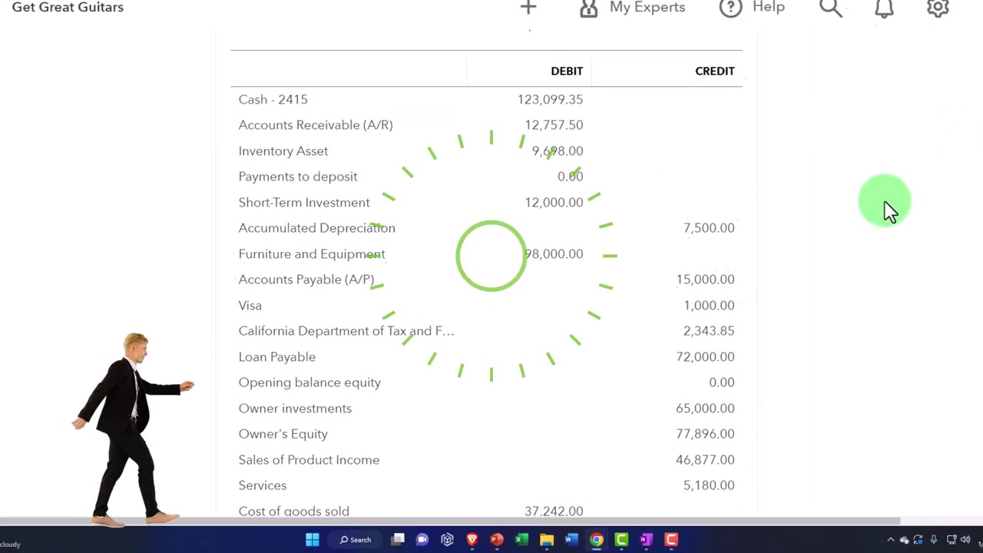
pyautogui.scroll(-1, 894, 203)
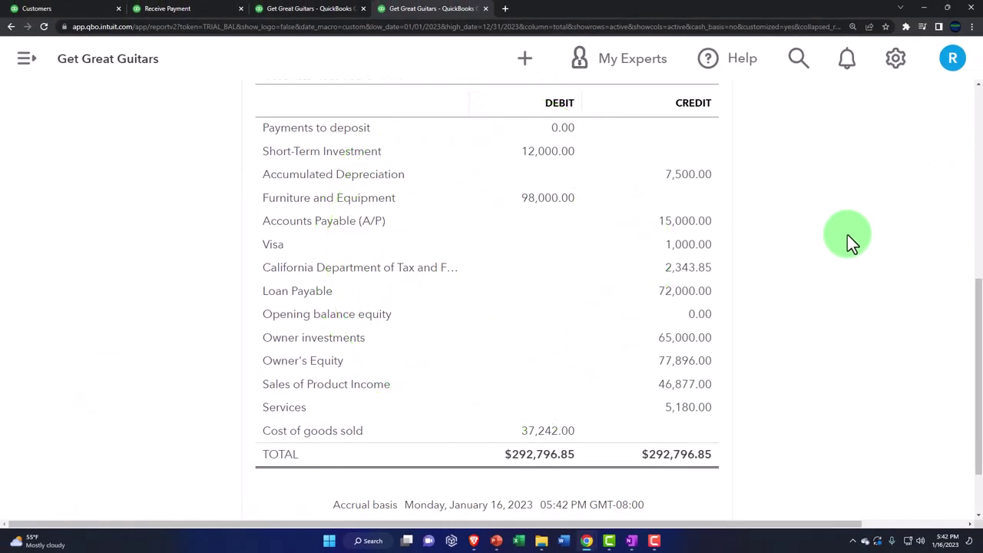